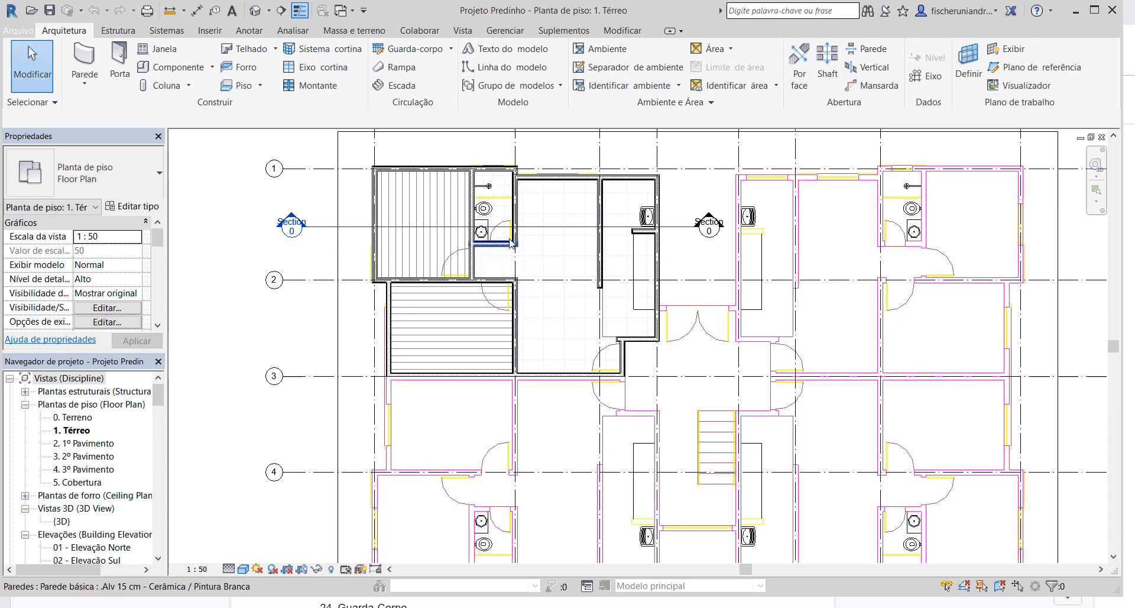
Open the Section 0 view and examine the floor finishes, concrete slab and terrain layers beneath the ground-floor walls.
{"action": "scroll", "coordinate": [496, 254], "scroll_direction": "up", "scroll_amount": 4}
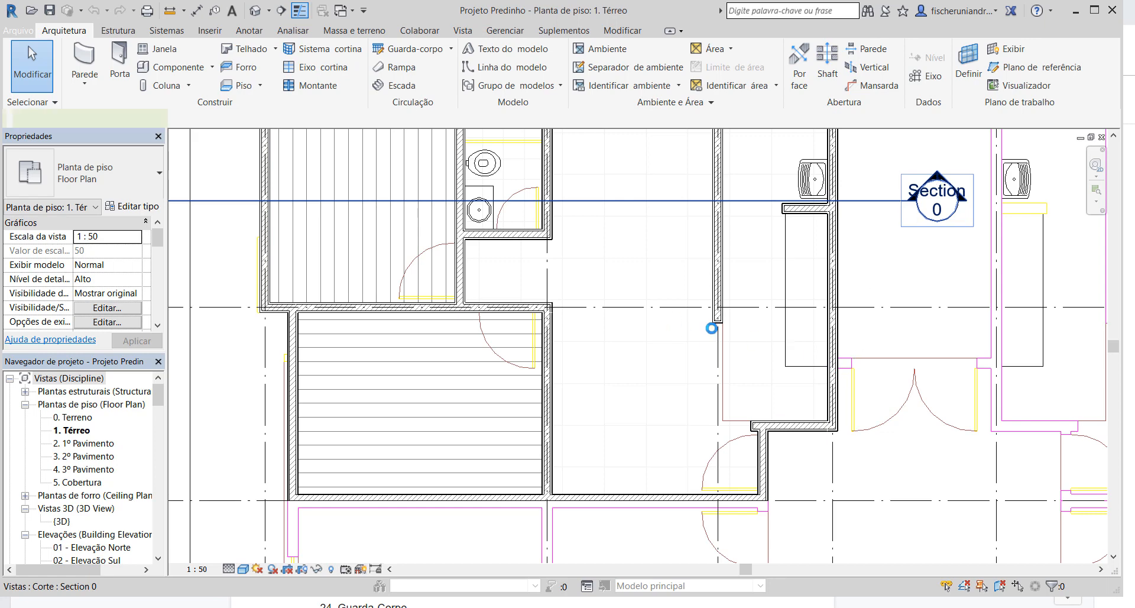
{"action": "left_click", "coordinate": [712, 328]}
{"action": "scroll", "coordinate": [712, 328], "scroll_direction": "down", "scroll_amount": 5}
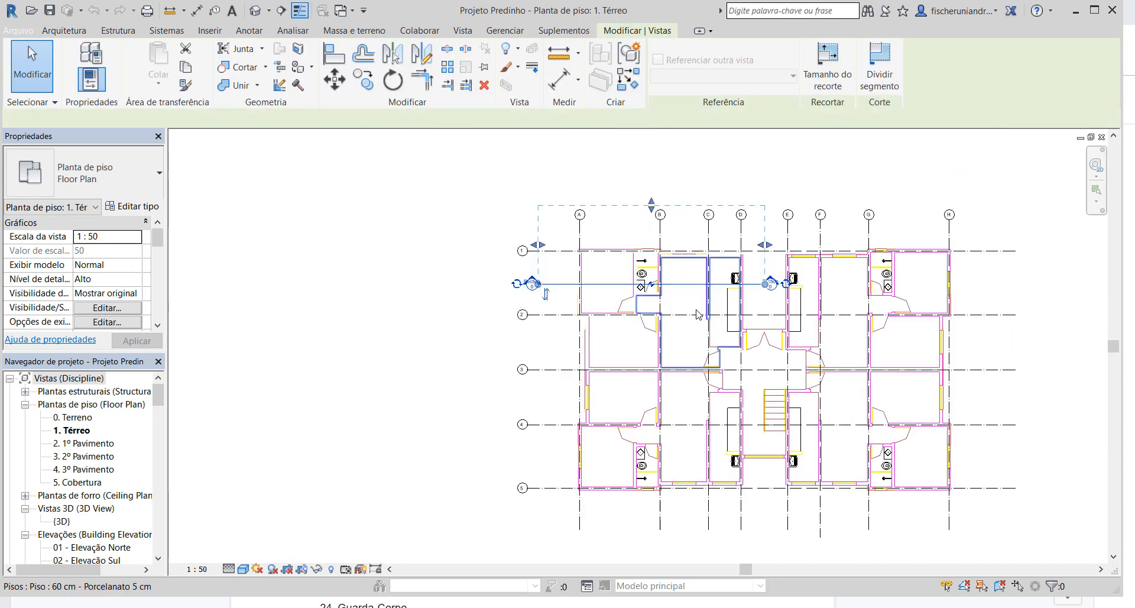
{"action": "double_click", "coordinate": [532, 283]}
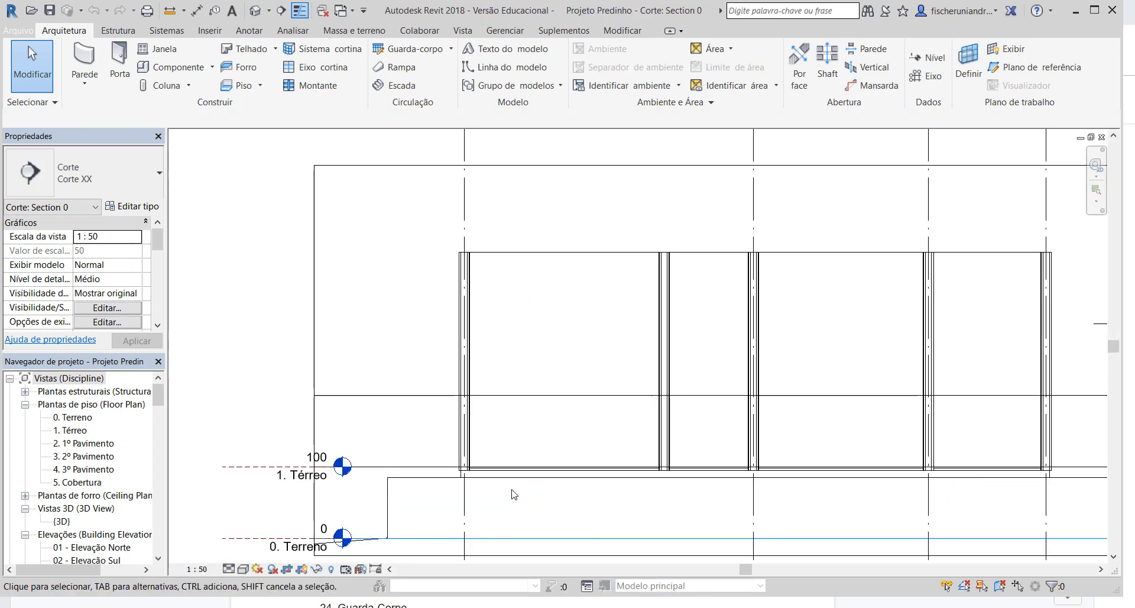
{"action": "scroll", "coordinate": [464, 474], "scroll_direction": "up", "scroll_amount": 4}
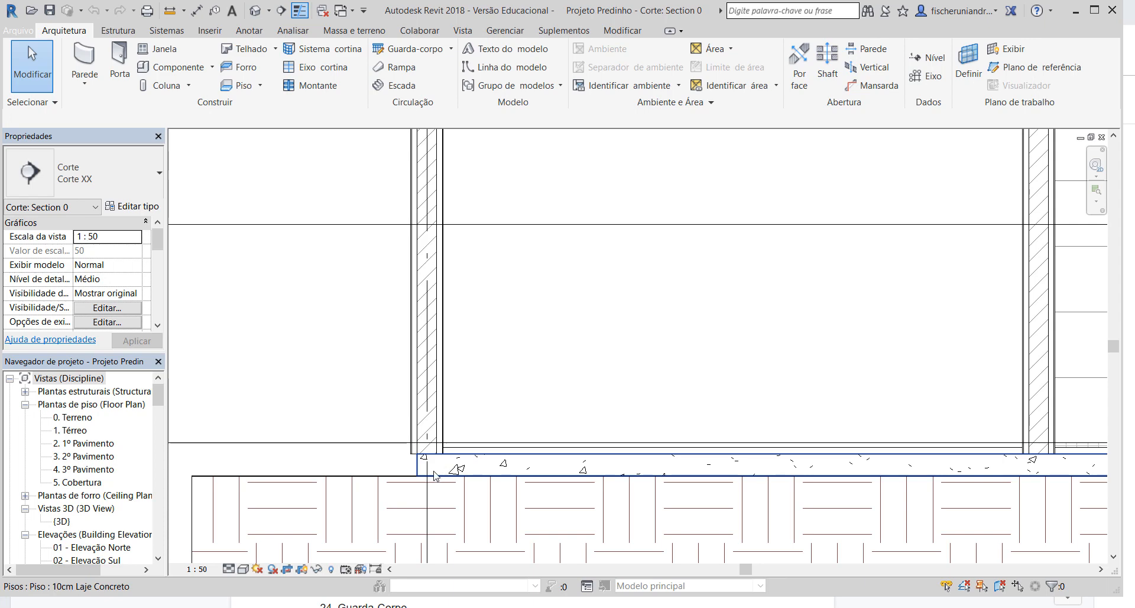
{"action": "scroll", "coordinate": [525, 461], "scroll_direction": "down", "scroll_amount": 1}
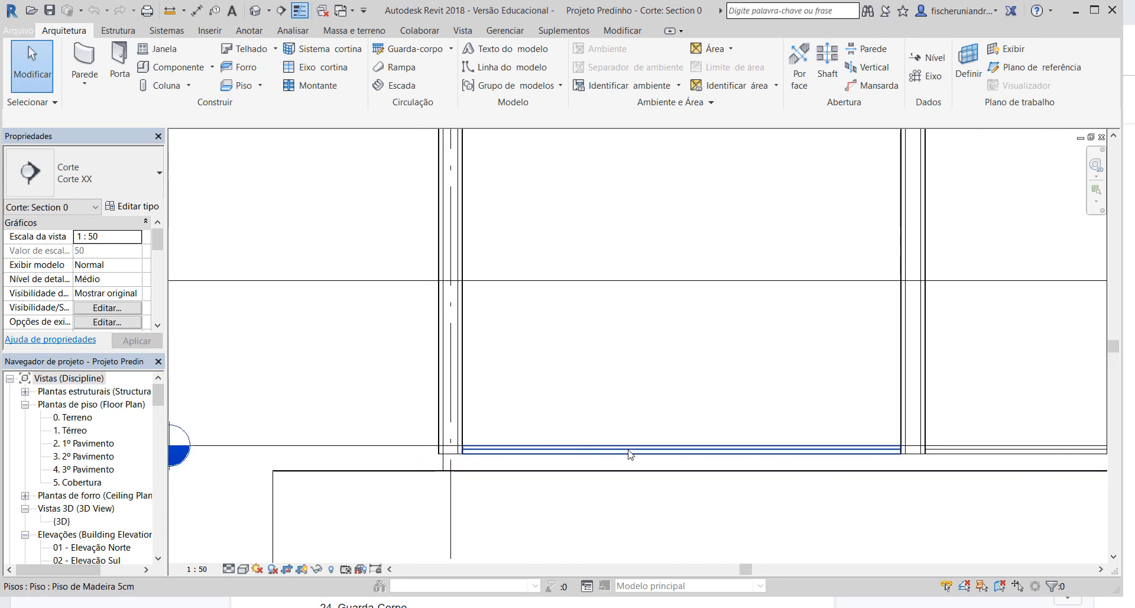
{"action": "middle_click_drag", "start_coordinate": [596, 438], "coordinate": [351, 401]}
{"action": "middle_click_drag", "start_coordinate": [835, 424], "coordinate": [484, 435]}
{"action": "scroll", "coordinate": [659, 430], "scroll_direction": "down", "scroll_amount": 5}
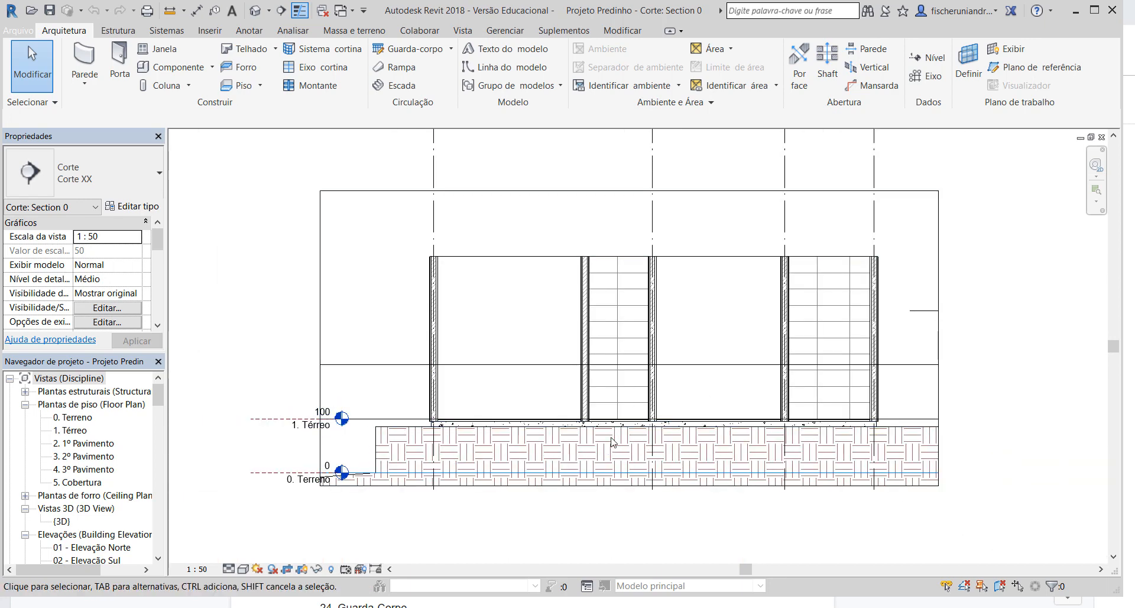
Return to the 1. Térreo floor plan and place a Porta Lisa Simples P80 door in the grid 2 wall, opening toward the hallway.
{"action": "double_click", "coordinate": [73, 432]}
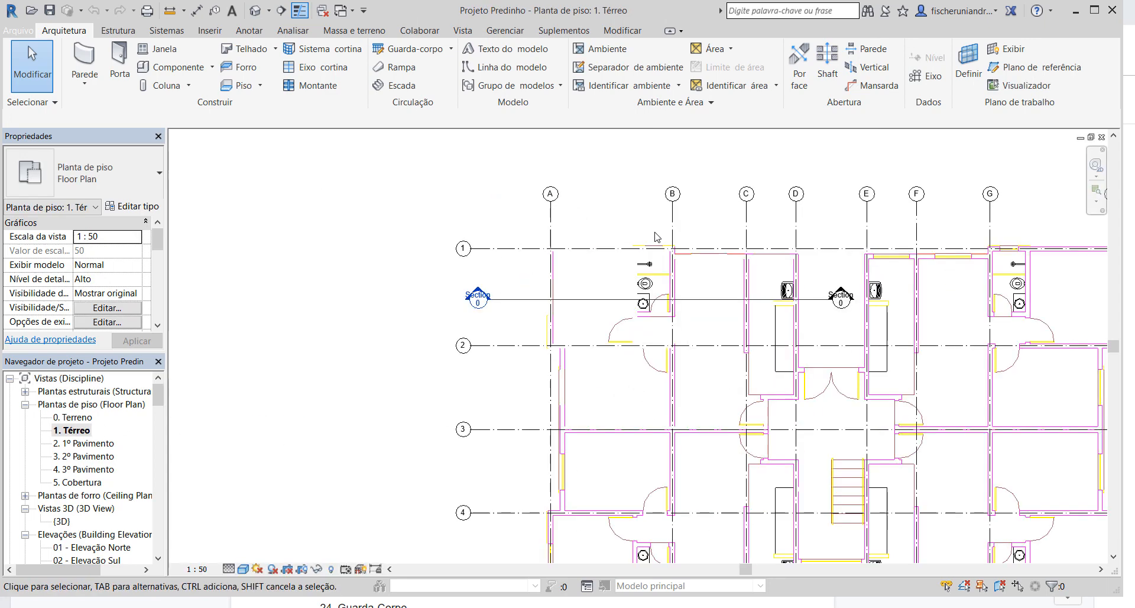
{"action": "scroll", "coordinate": [656, 237], "scroll_direction": "up", "scroll_amount": 5}
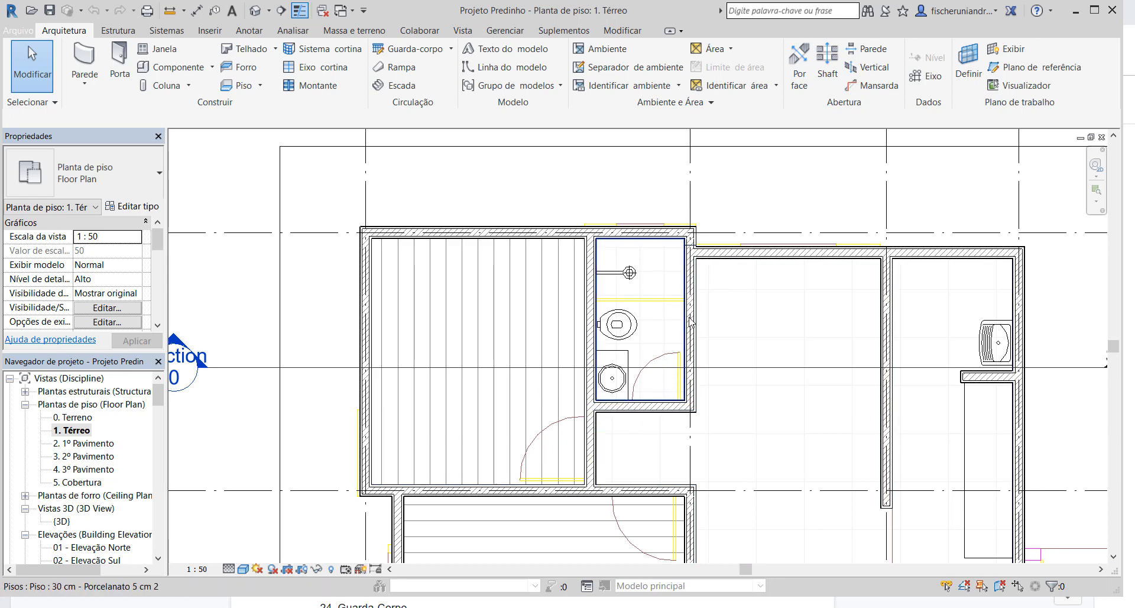
{"action": "middle_click_drag", "start_coordinate": [731, 385], "coordinate": [561, 293]}
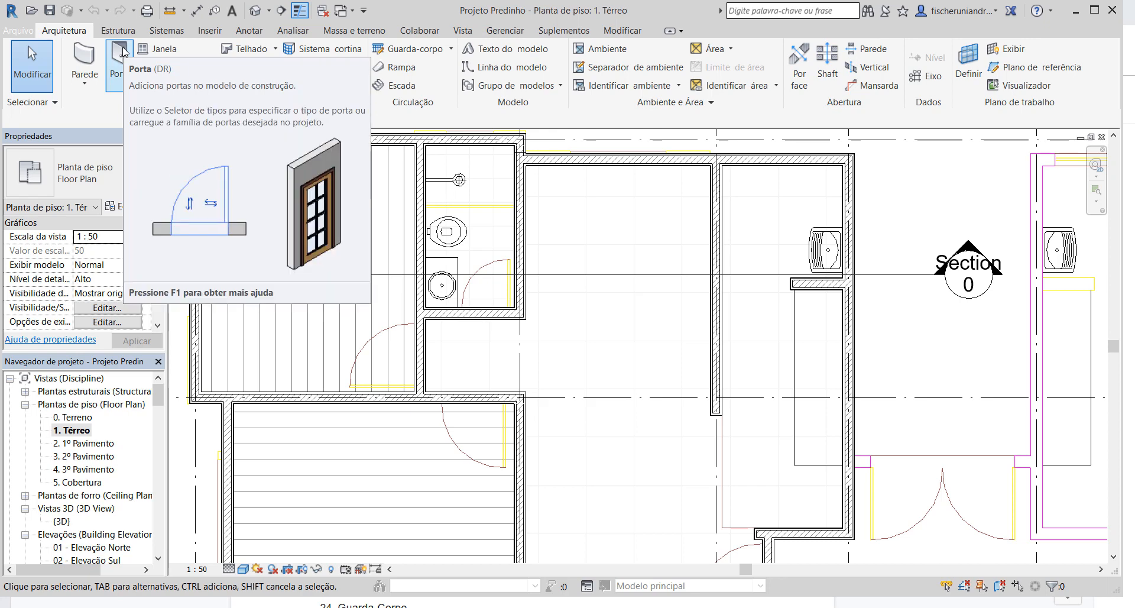
{"action": "left_click", "coordinate": [121, 70]}
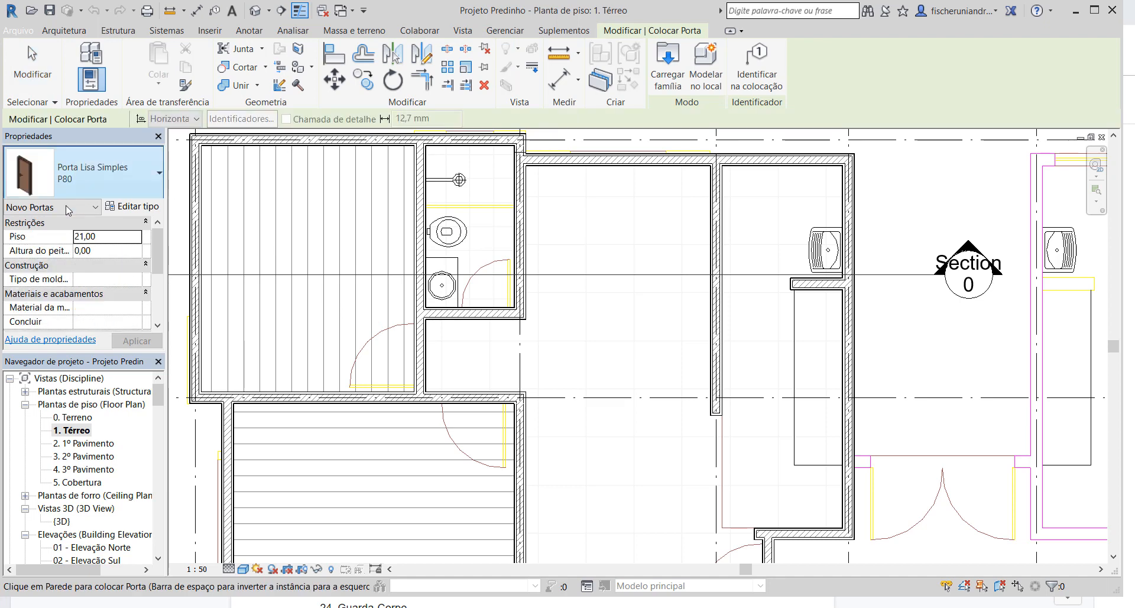
{"action": "key", "text": "Escape"}
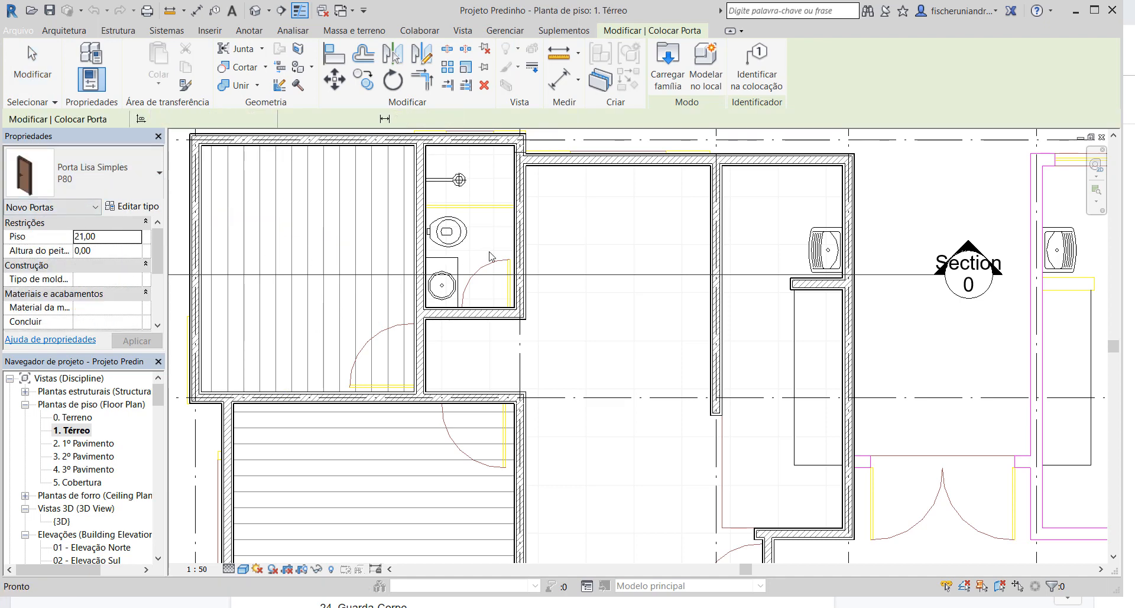
{"action": "key", "text": "d"}
{"action": "key", "text": "r"}
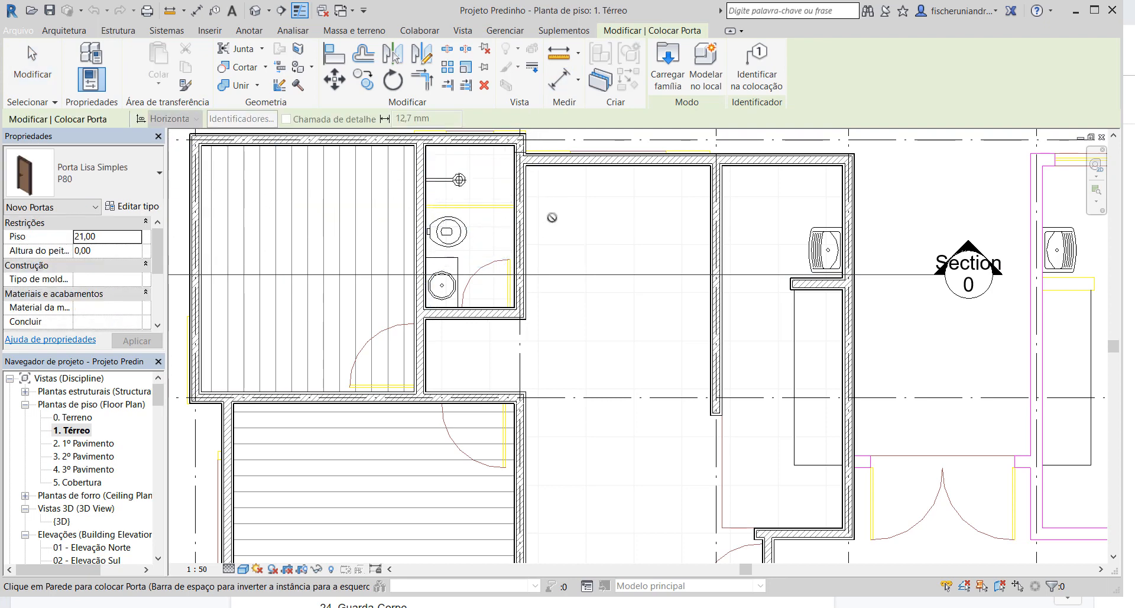
{"action": "scroll", "coordinate": [629, 283], "scroll_direction": "down", "scroll_amount": 2}
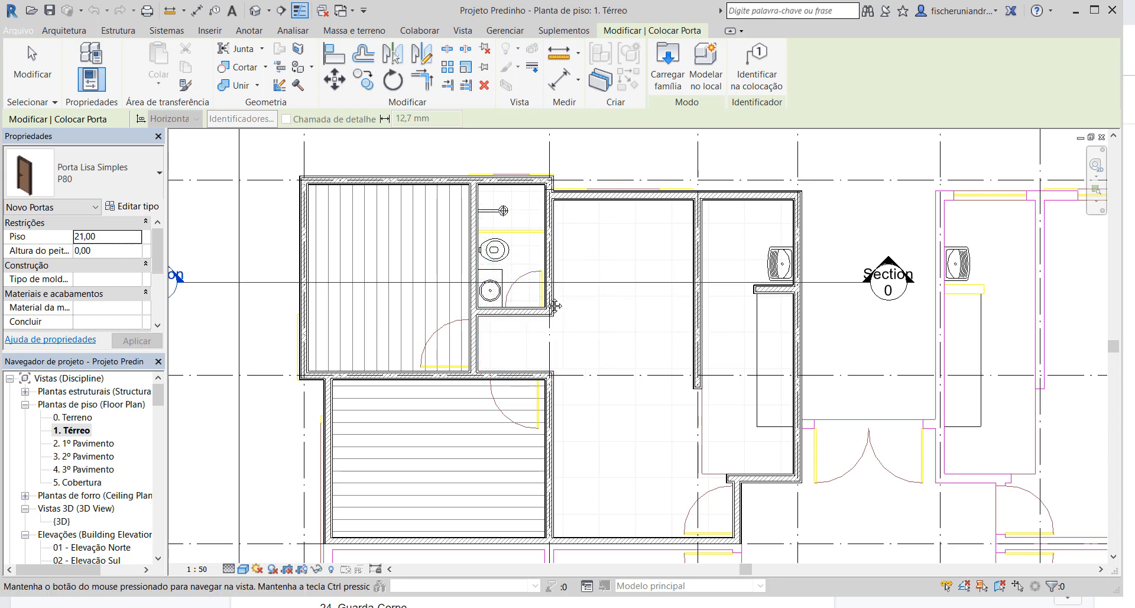
{"action": "middle_click_drag", "start_coordinate": [555, 306], "coordinate": [536, 219]}
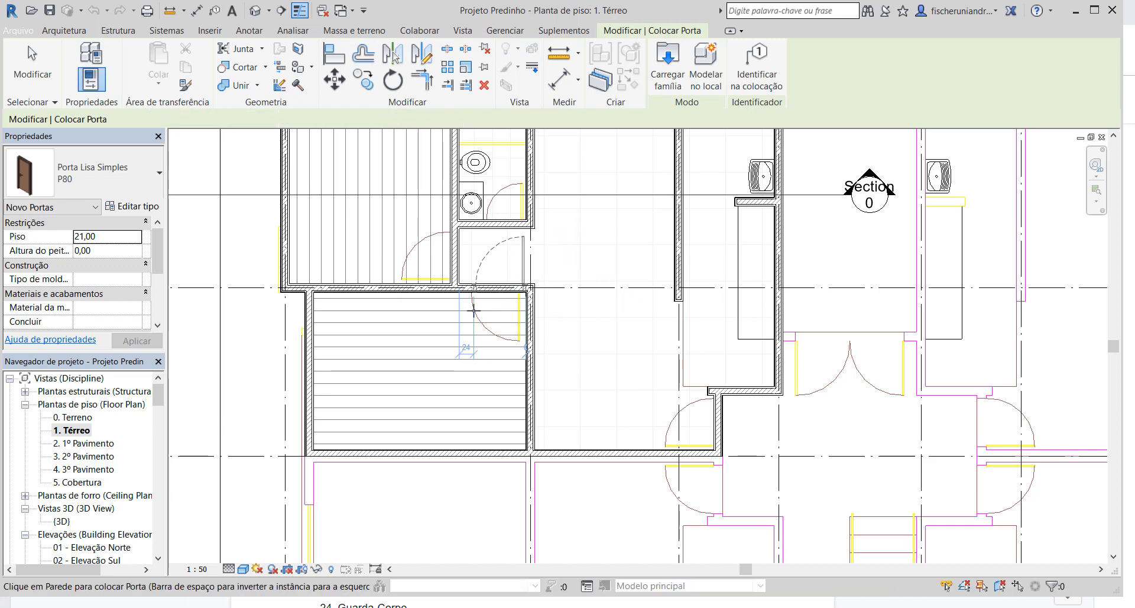
{"action": "scroll", "coordinate": [474, 311], "scroll_direction": "up", "scroll_amount": 4}
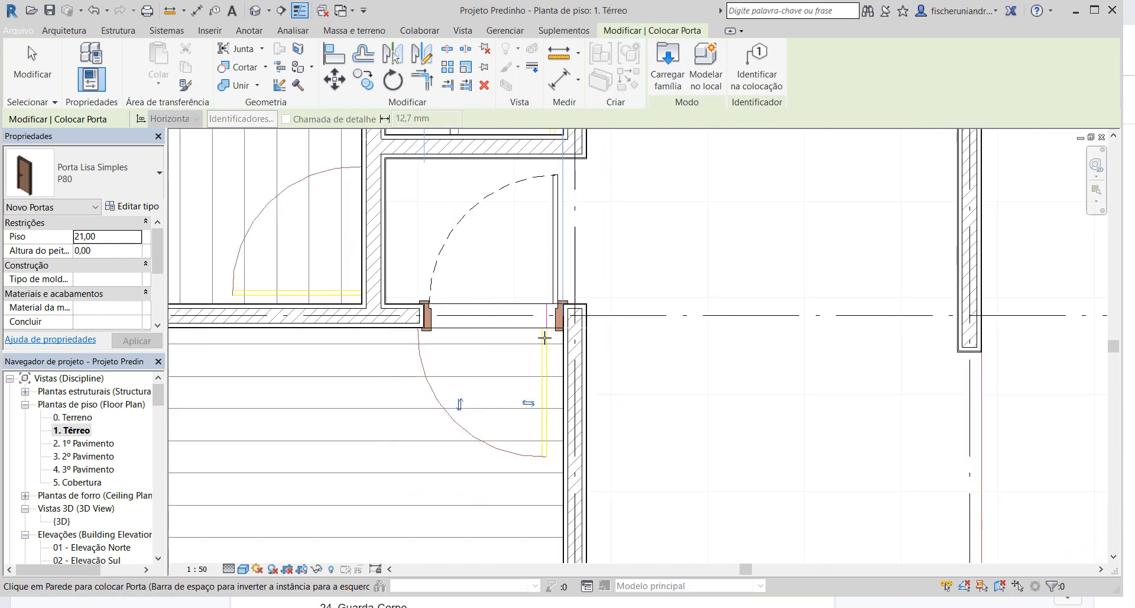
{"action": "key", "text": "Escape"}
{"action": "key", "text": "Escape"}
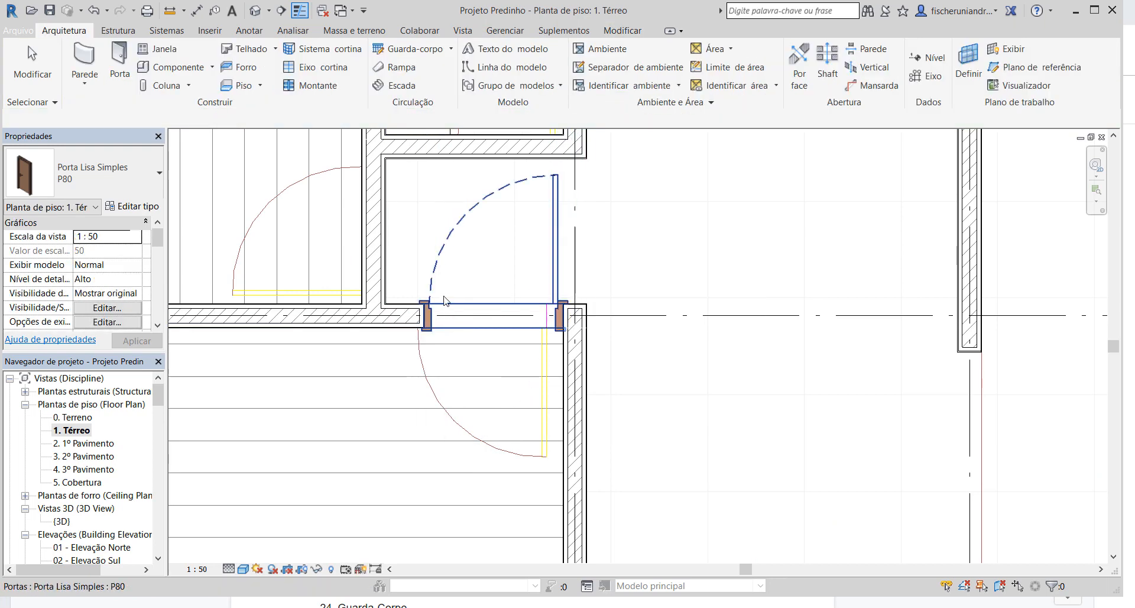
Open the default 3D view and inspect the placed door's leaf, handle and frame up close.
{"action": "left_click", "coordinate": [256, 11]}
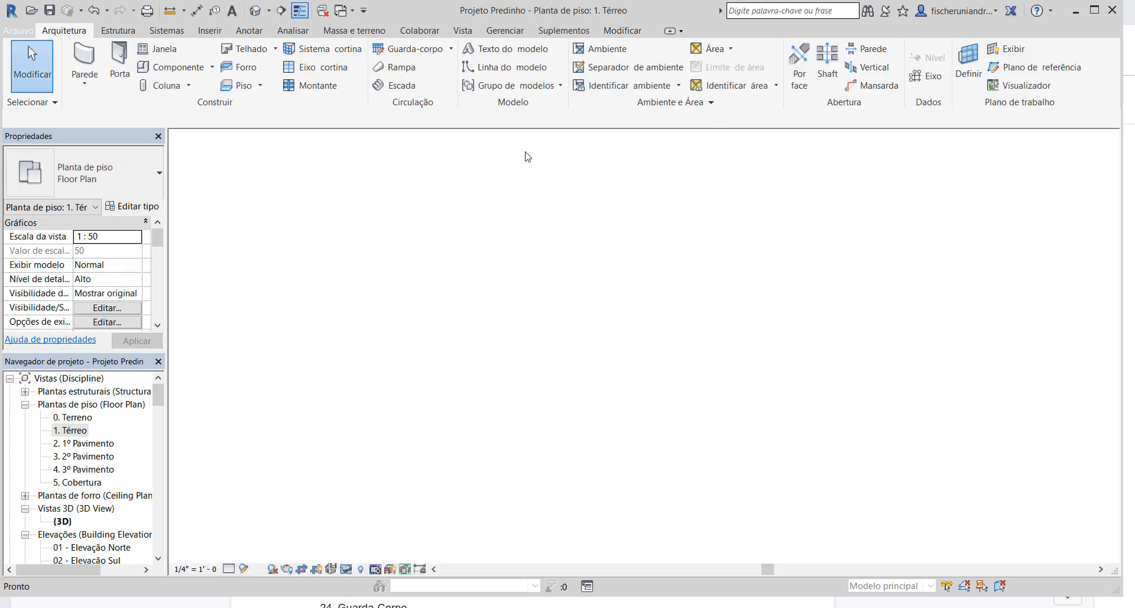
{"action": "scroll", "coordinate": [546, 396], "scroll_direction": "up", "scroll_amount": 5}
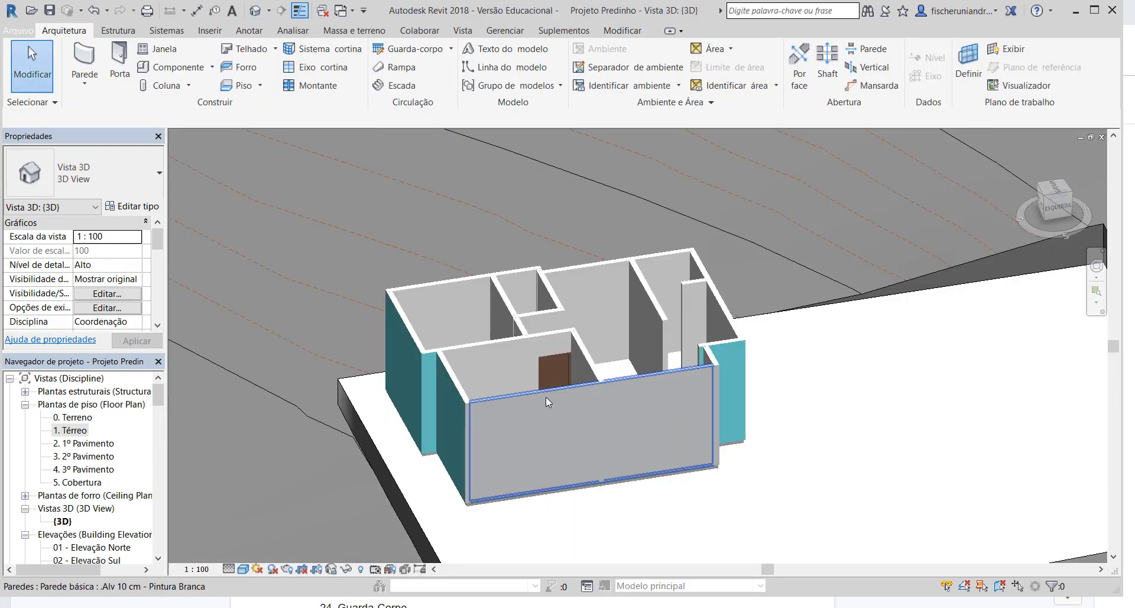
{"action": "scroll", "coordinate": [546, 396], "scroll_direction": "up", "scroll_amount": 3}
{"action": "middle_click_drag", "start_coordinate": [511, 358], "coordinate": [661, 444], "text": "shift"}
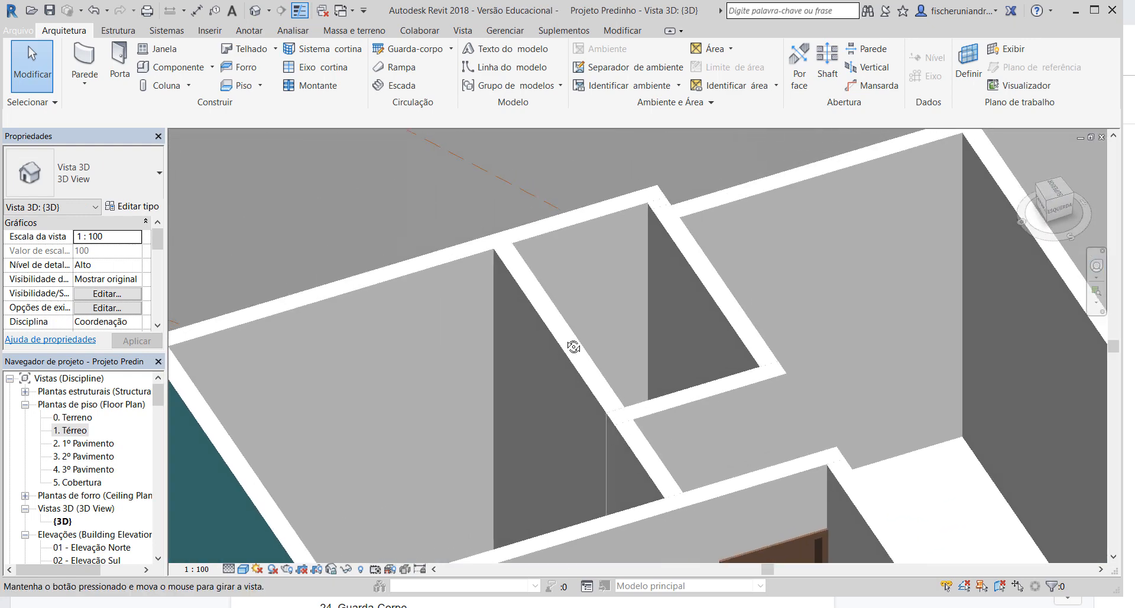
{"action": "middle_click_drag", "start_coordinate": [421, 219], "coordinate": [409, 210], "text": "shift"}
{"action": "scroll", "coordinate": [461, 327], "scroll_direction": "up", "scroll_amount": 6}
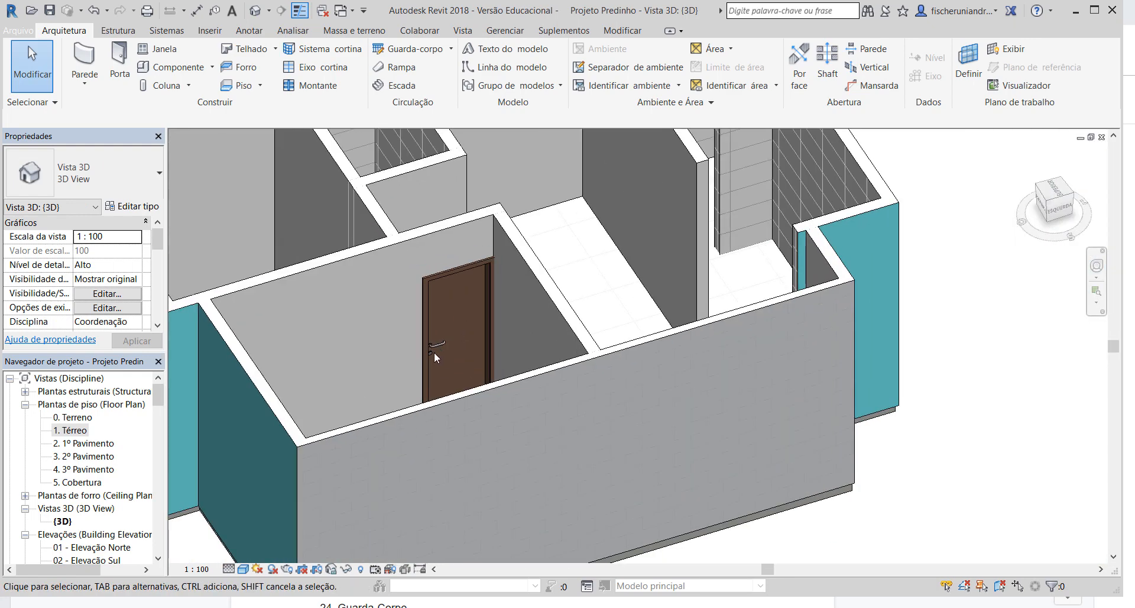
{"action": "scroll", "coordinate": [428, 337], "scroll_direction": "up", "scroll_amount": 5}
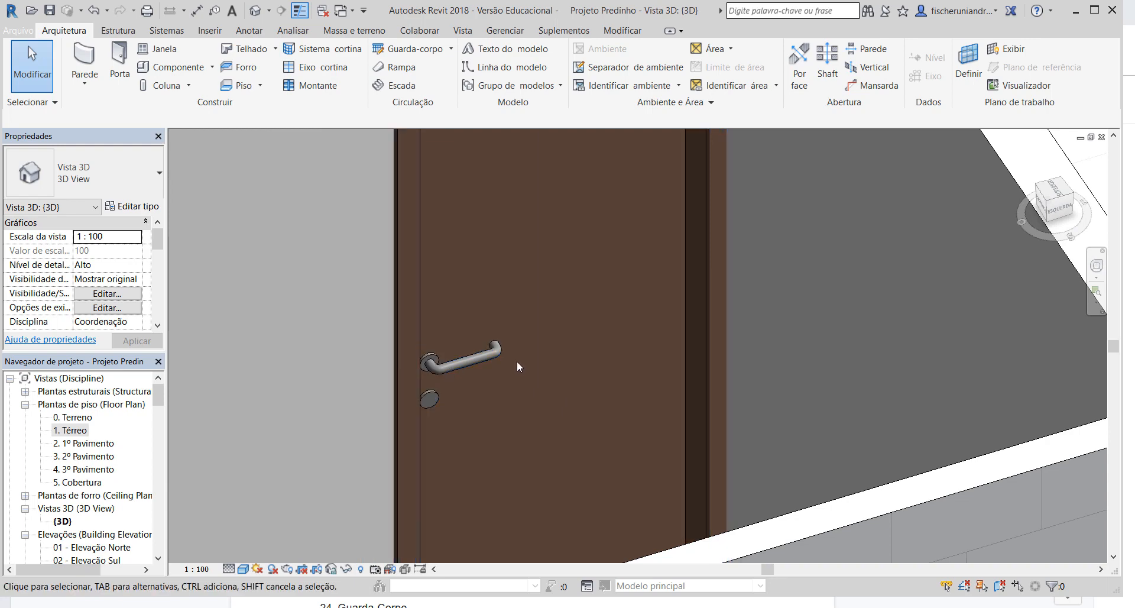
{"action": "scroll", "coordinate": [417, 398], "scroll_direction": "down", "scroll_amount": 5}
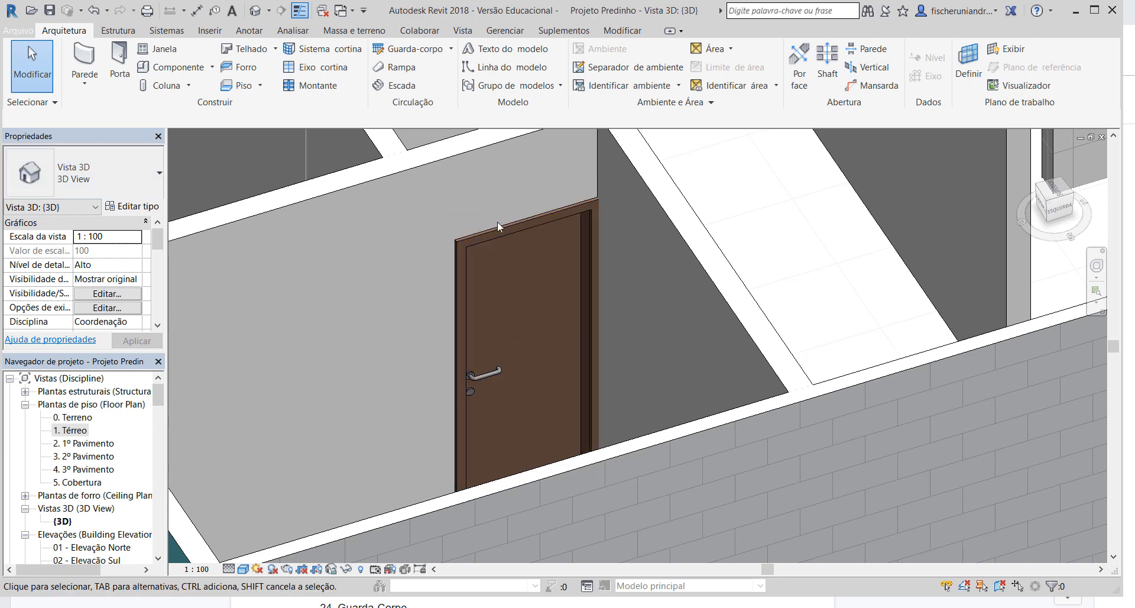
Return to the 1. Térreo floor plan and delete the P80 door from the grid 2 wall.
{"action": "double_click", "coordinate": [70, 430]}
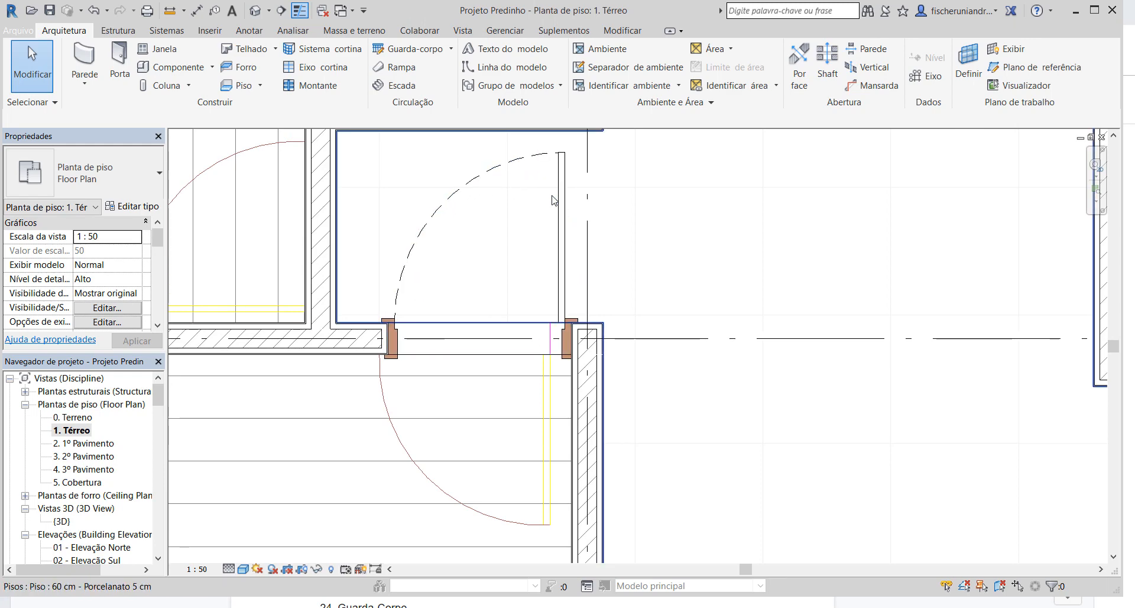
{"action": "scroll", "coordinate": [545, 339], "scroll_direction": "down", "scroll_amount": 2}
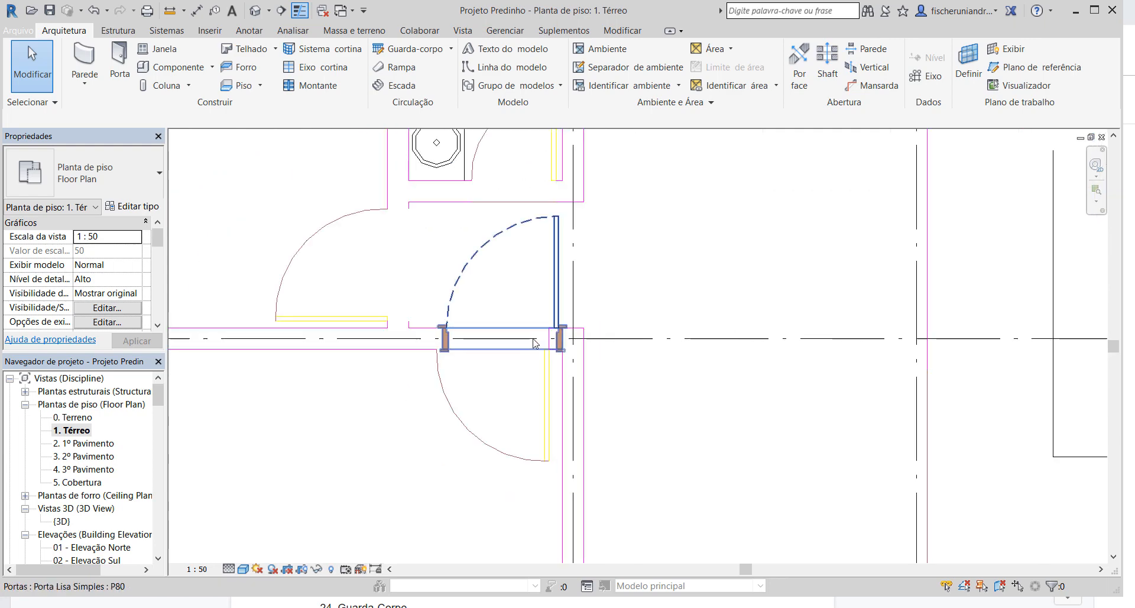
{"action": "left_click", "coordinate": [484, 374]}
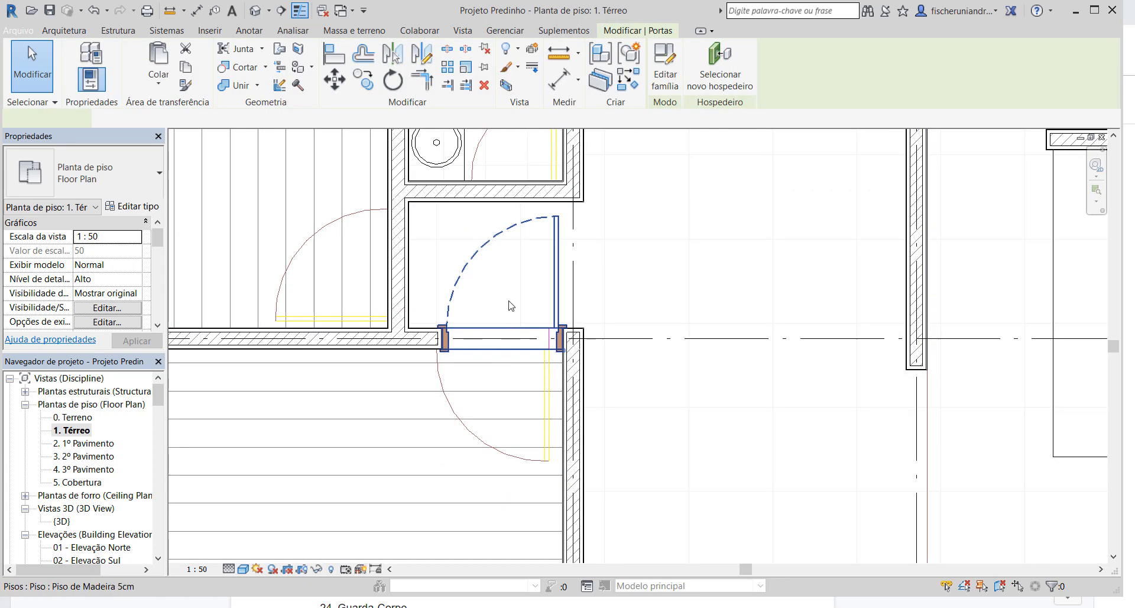
{"action": "key", "text": "Delete"}
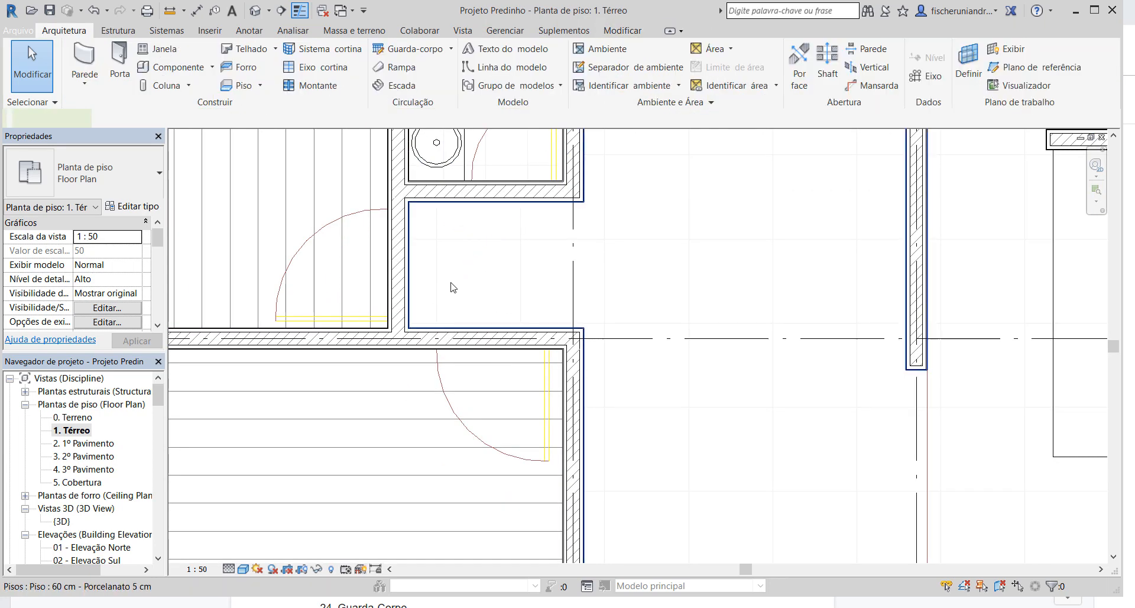
Place a Porta Lisa Simples P80 door in the grid 2 wall below the hallway, flipped to match the bedroom door swing in the base drawing.
{"action": "left_click", "coordinate": [120, 64]}
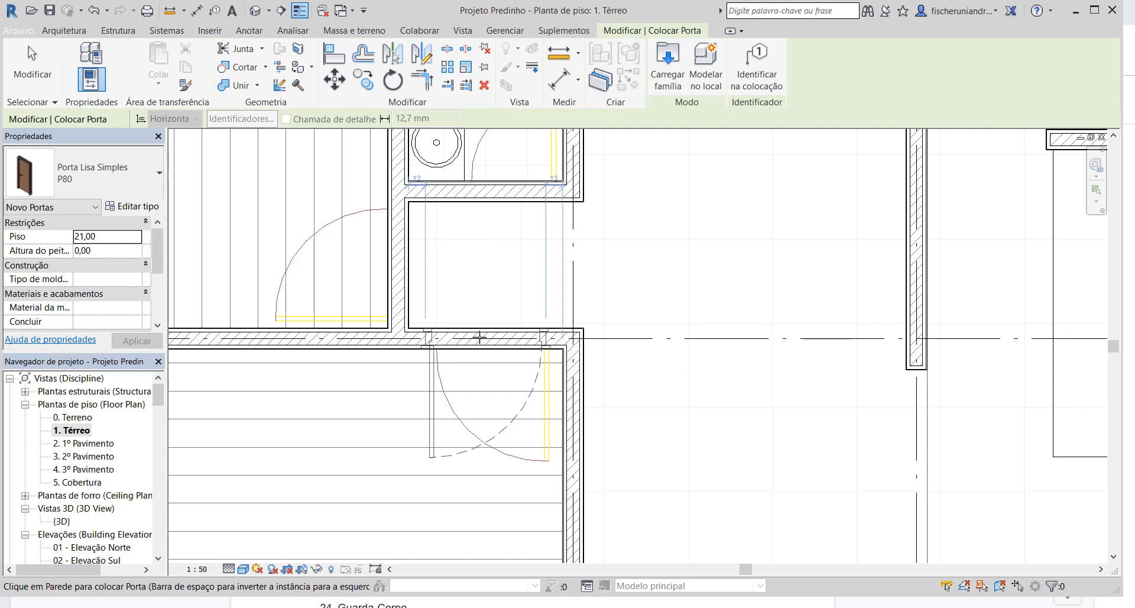
{"action": "key", "text": "space"}
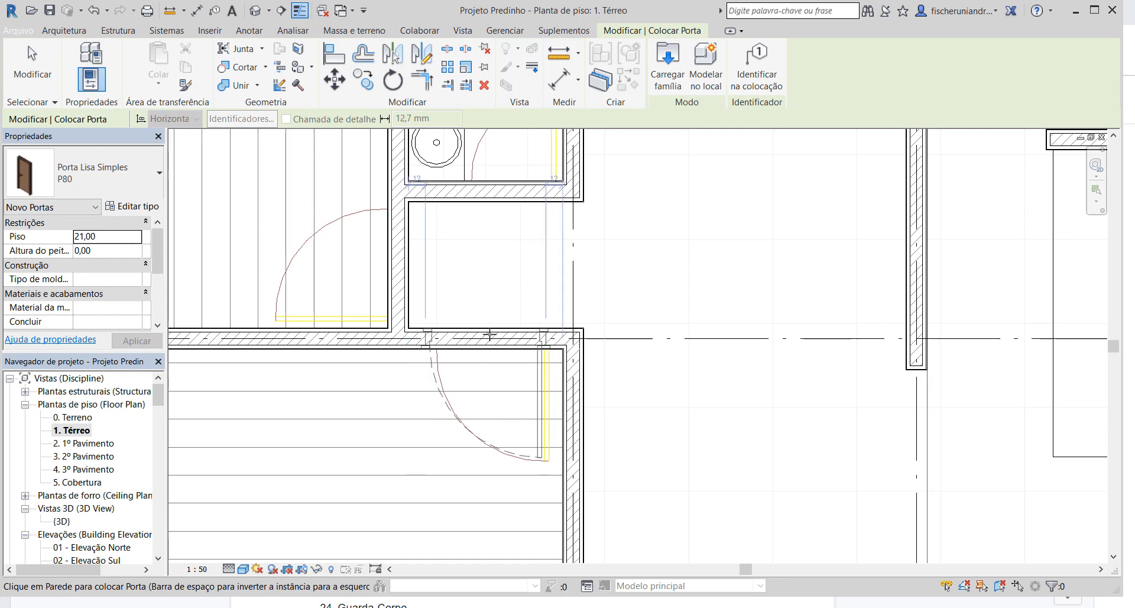
{"action": "left_click", "coordinate": [541, 400]}
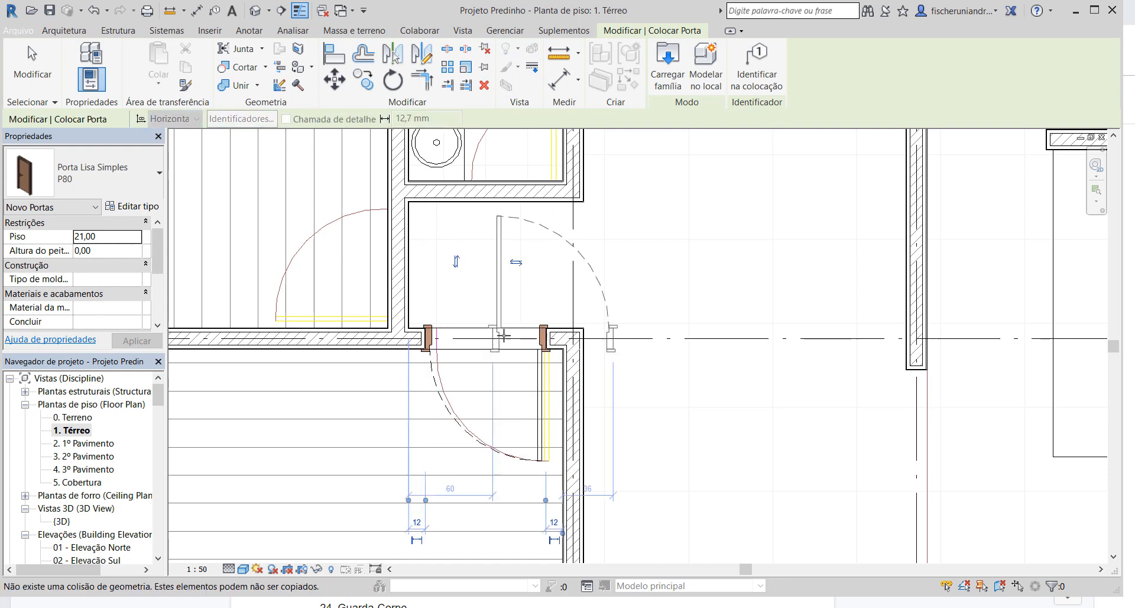
{"action": "key", "text": "Escape"}
{"action": "key", "text": "Escape"}
{"action": "scroll", "coordinate": [532, 379], "scroll_direction": "up", "scroll_amount": 3}
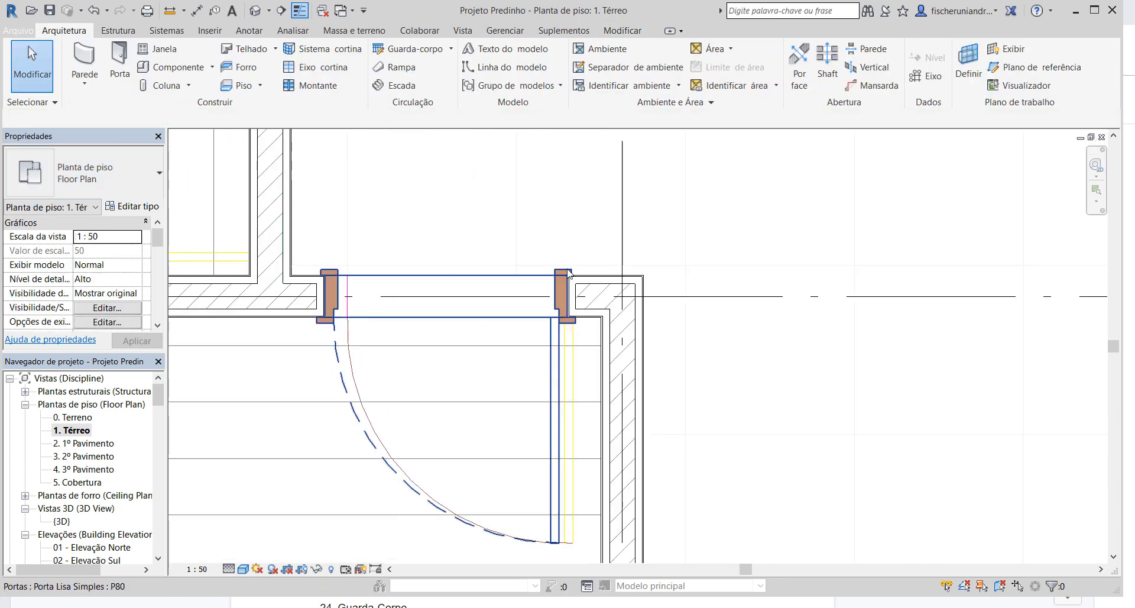
Change the type of the bedroom door in the grid 2 wall to Porta Lisa Simples P60.
{"action": "left_click", "coordinate": [348, 279]}
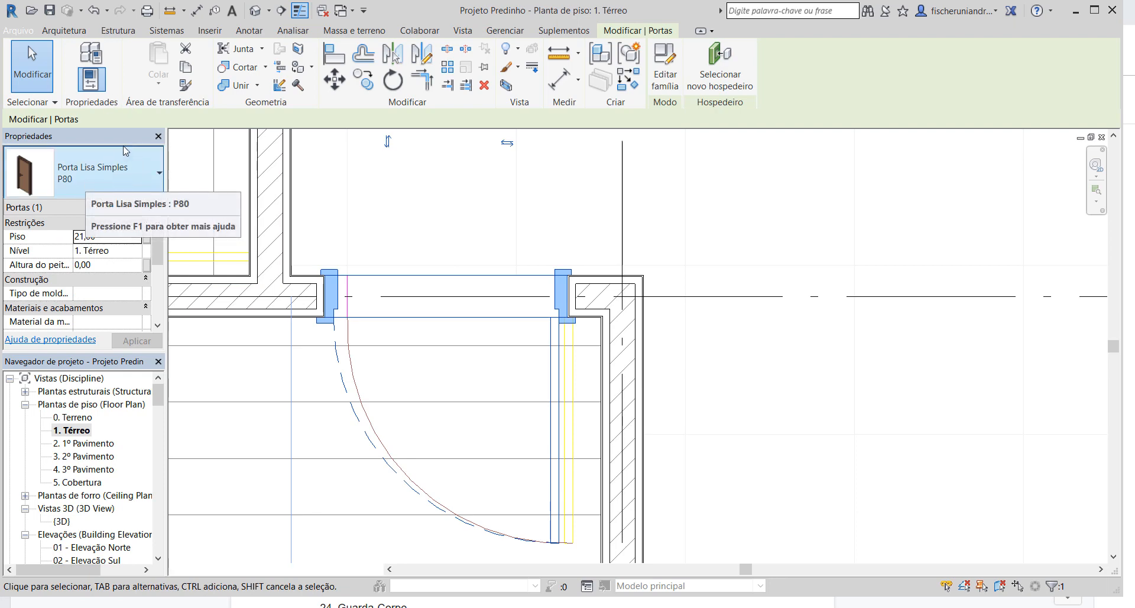
{"action": "left_click", "coordinate": [120, 167]}
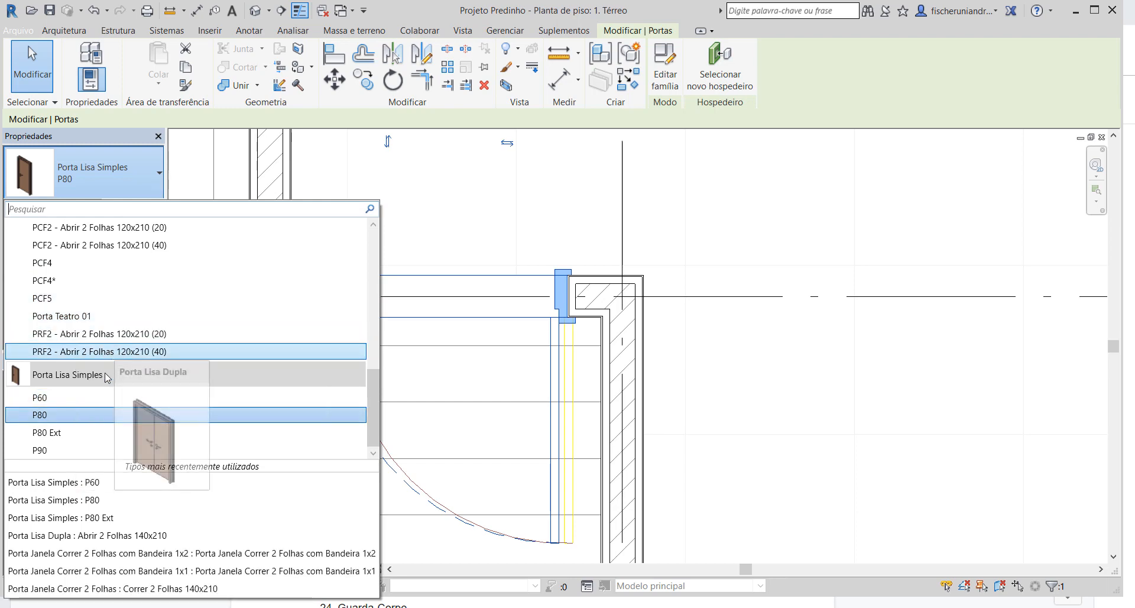
{"action": "mouse_move", "coordinate": [62, 402]}
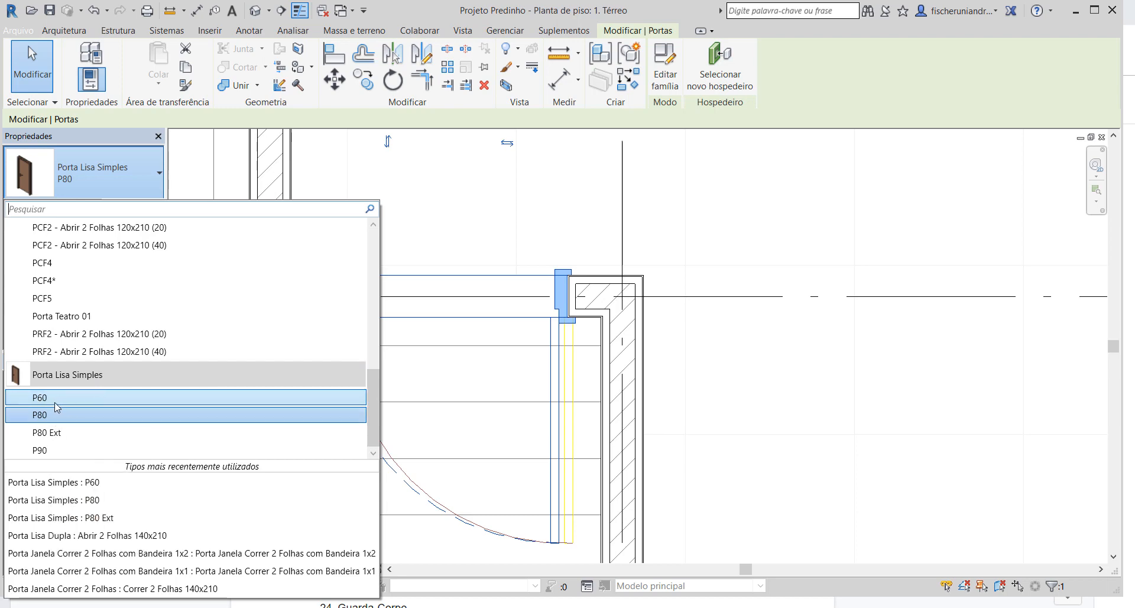
{"action": "left_click", "coordinate": [56, 402]}
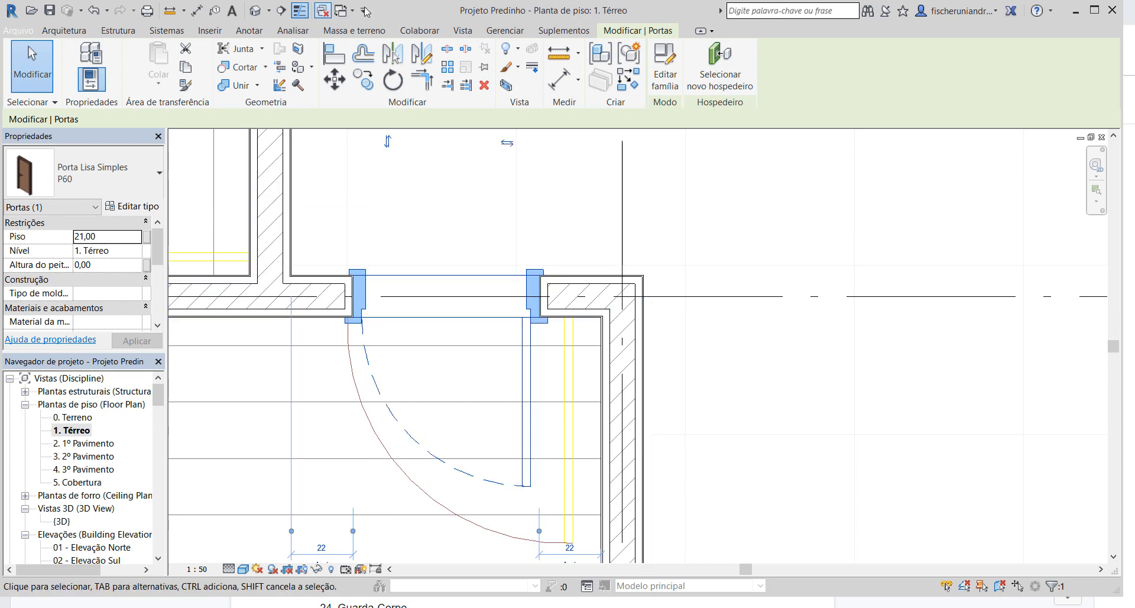
{"action": "key", "text": "Escape"}
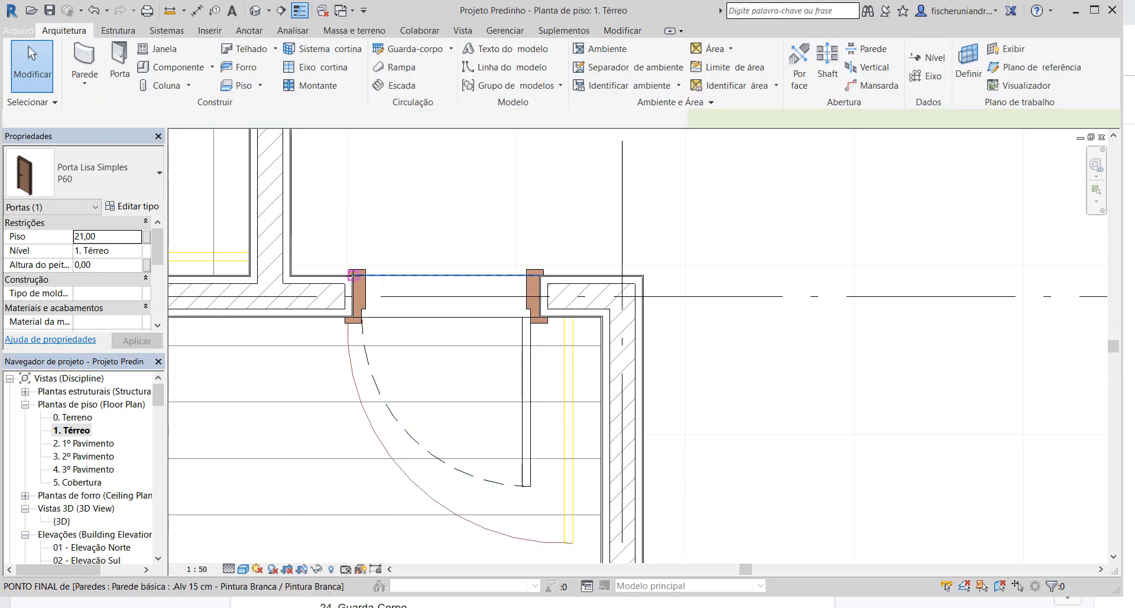
Measure across the P60 bedroom door's opening in the grid 2 wall, from the wall edge and from the inner jamb edge.
{"action": "left_click", "coordinate": [353, 276]}
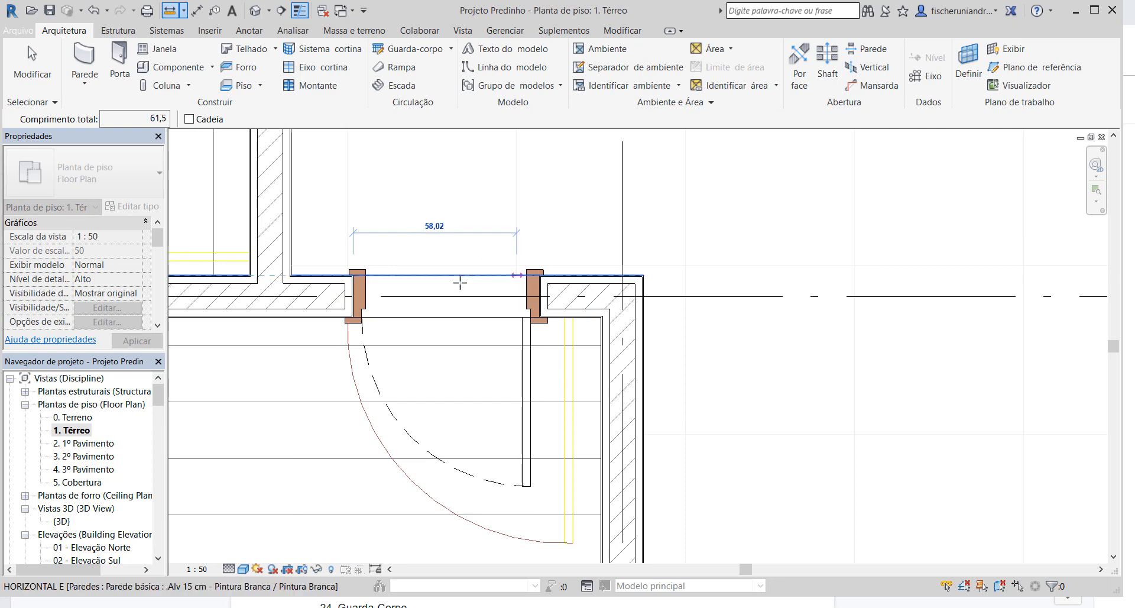
{"action": "key", "text": "Escape"}
{"action": "key", "text": "Escape"}
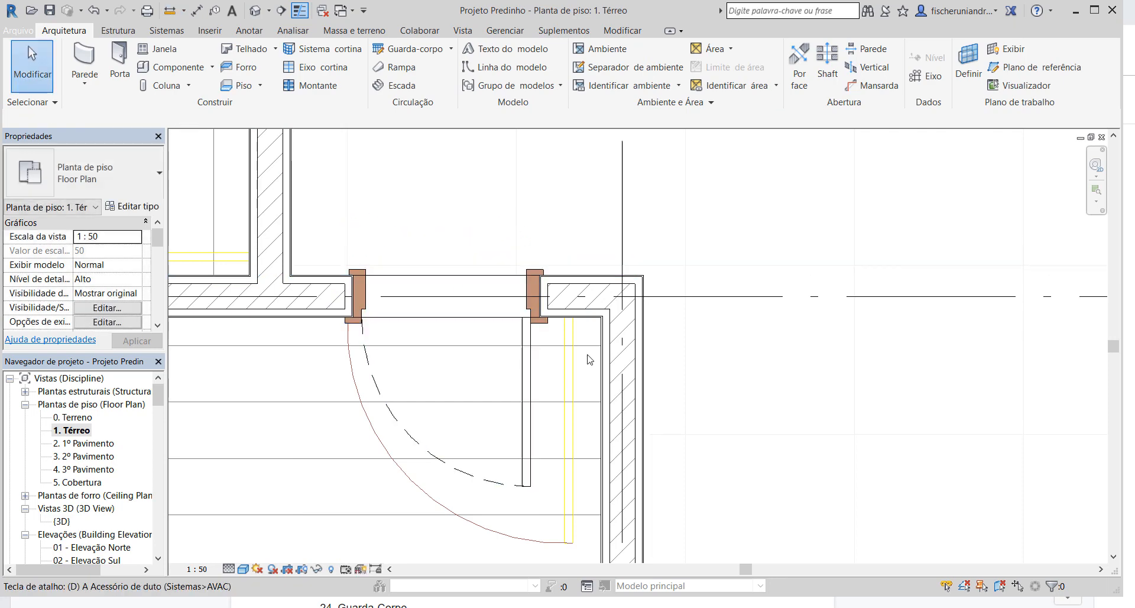
{"action": "left_click", "coordinate": [170, 10]}
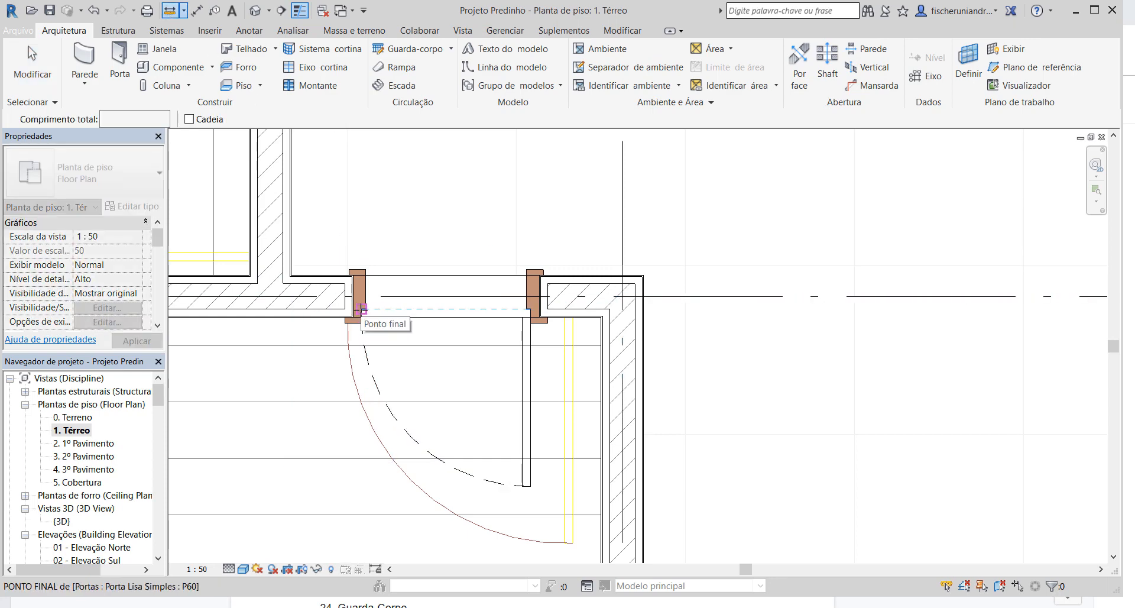
{"action": "left_click", "coordinate": [361, 309]}
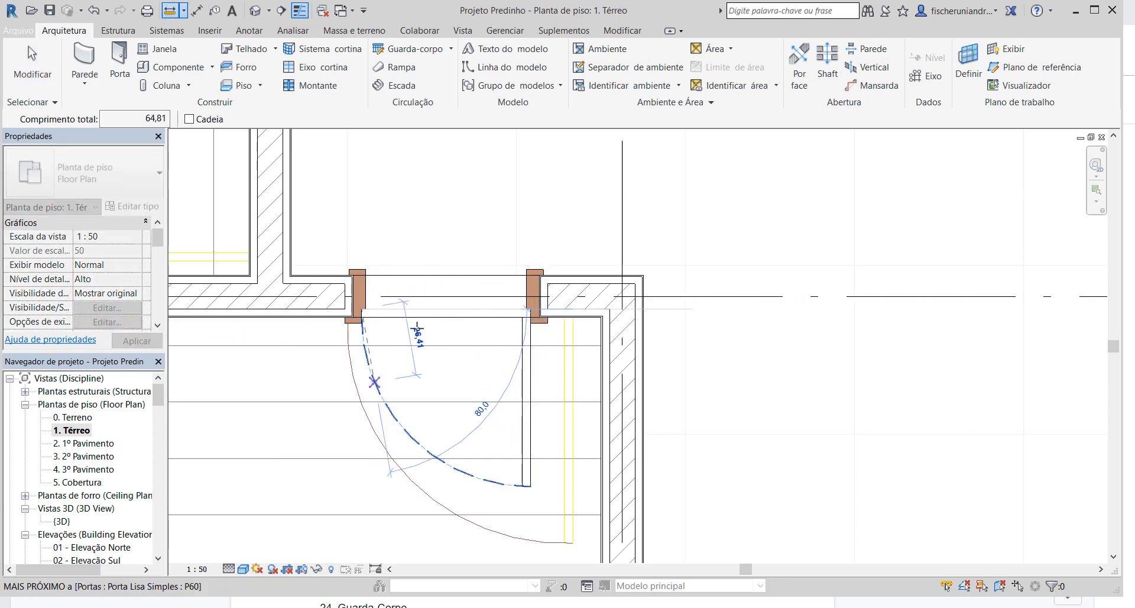
{"action": "key", "text": "Escape"}
{"action": "key", "text": "Escape"}
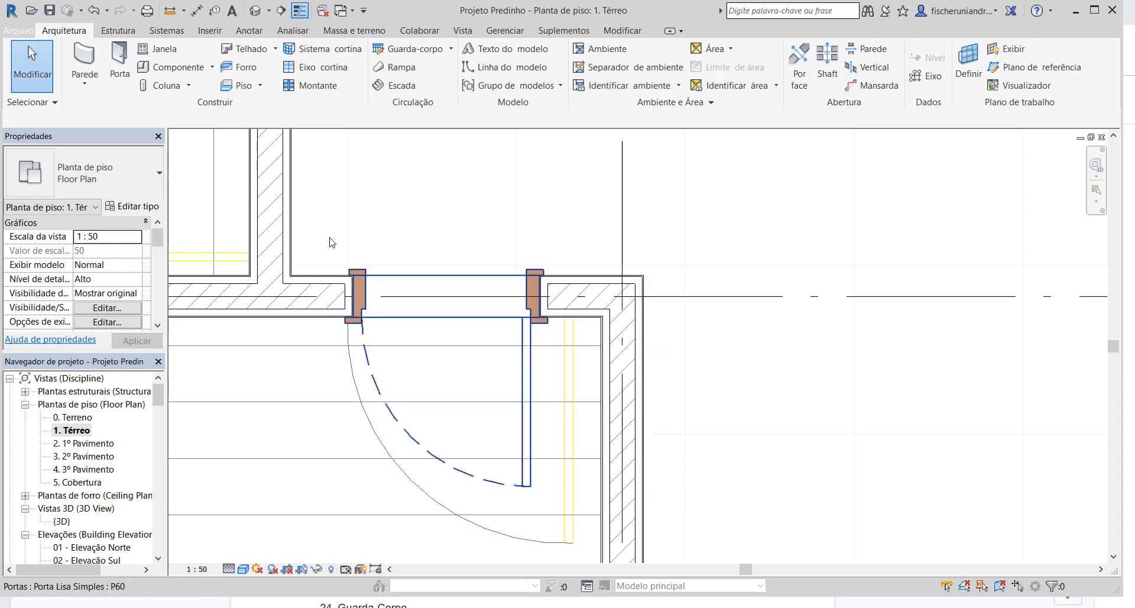
Measure the bedroom door's width between the outer sides of its two frame jambs.
{"action": "left_click", "coordinate": [170, 10]}
{"action": "scroll", "coordinate": [355, 273], "scroll_direction": "up", "scroll_amount": 3}
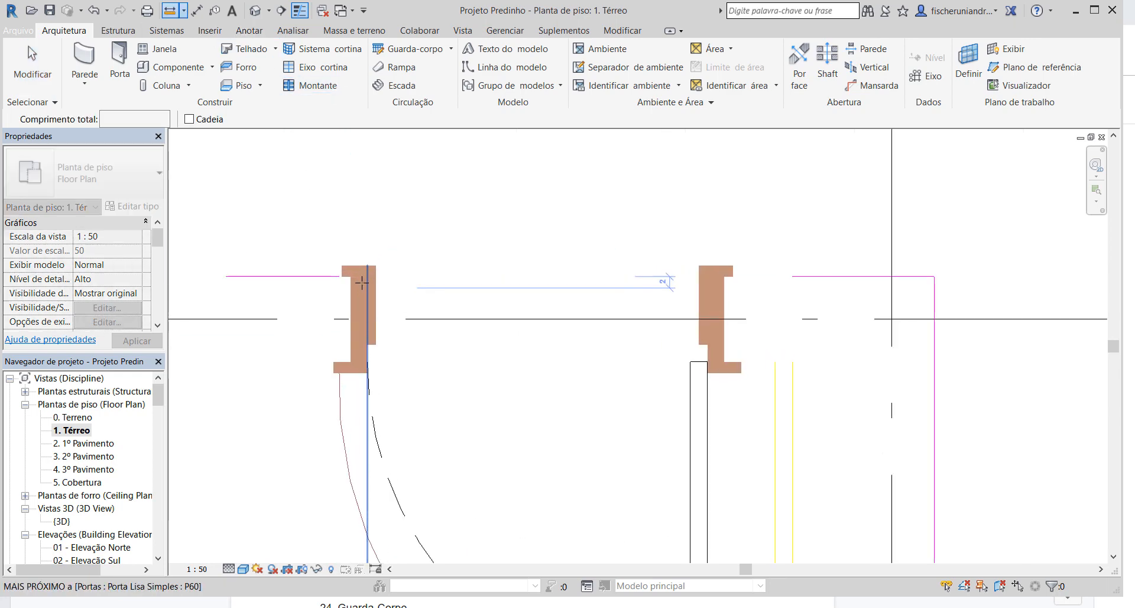
{"action": "left_click", "coordinate": [353, 274]}
{"action": "left_click", "coordinate": [732, 275]}
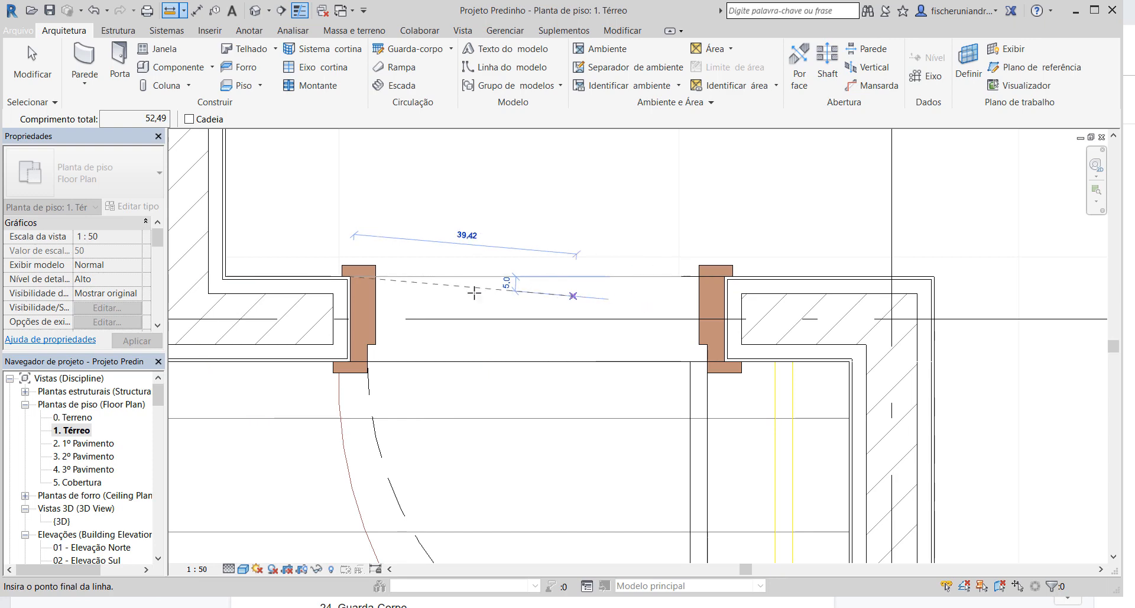
{"action": "key", "text": "Escape"}
{"action": "key", "text": "Escape"}
{"action": "scroll", "coordinate": [396, 364], "scroll_direction": "down", "scroll_amount": 1}
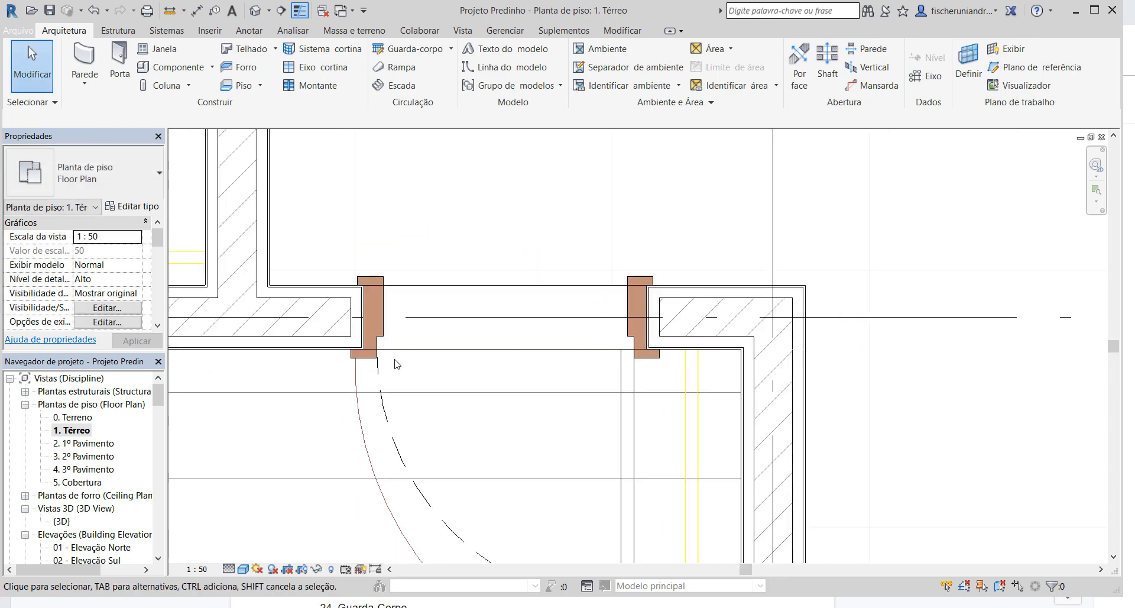
Change the type of the bedroom door in the grid 2 wall to Porta Lisa Simples P80.
{"action": "left_click", "coordinate": [378, 301]}
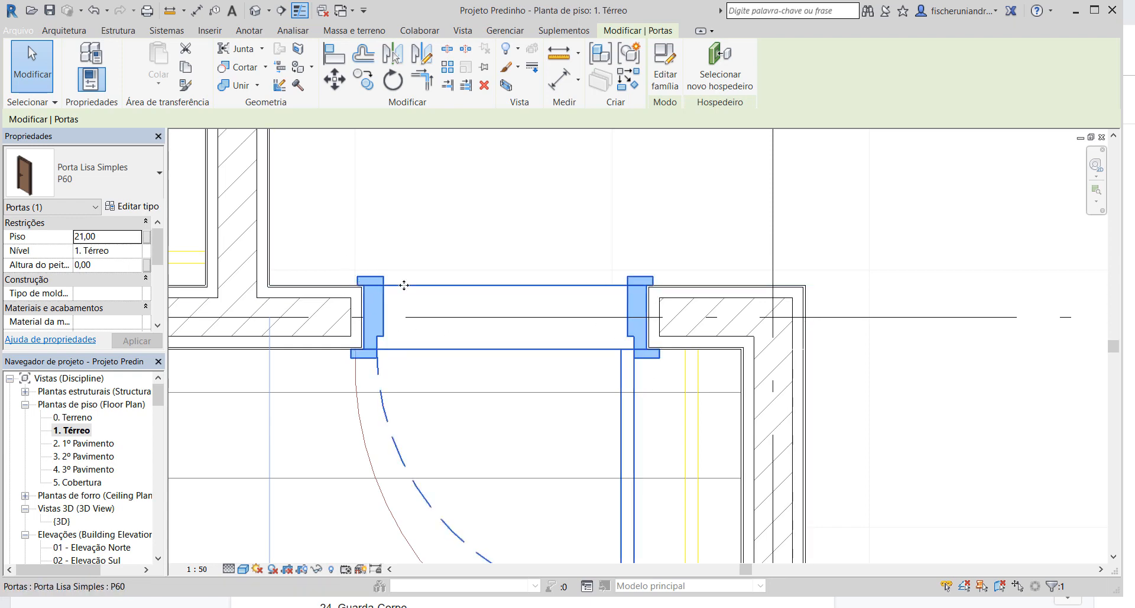
{"action": "scroll", "coordinate": [487, 347], "scroll_direction": "down", "scroll_amount": 3}
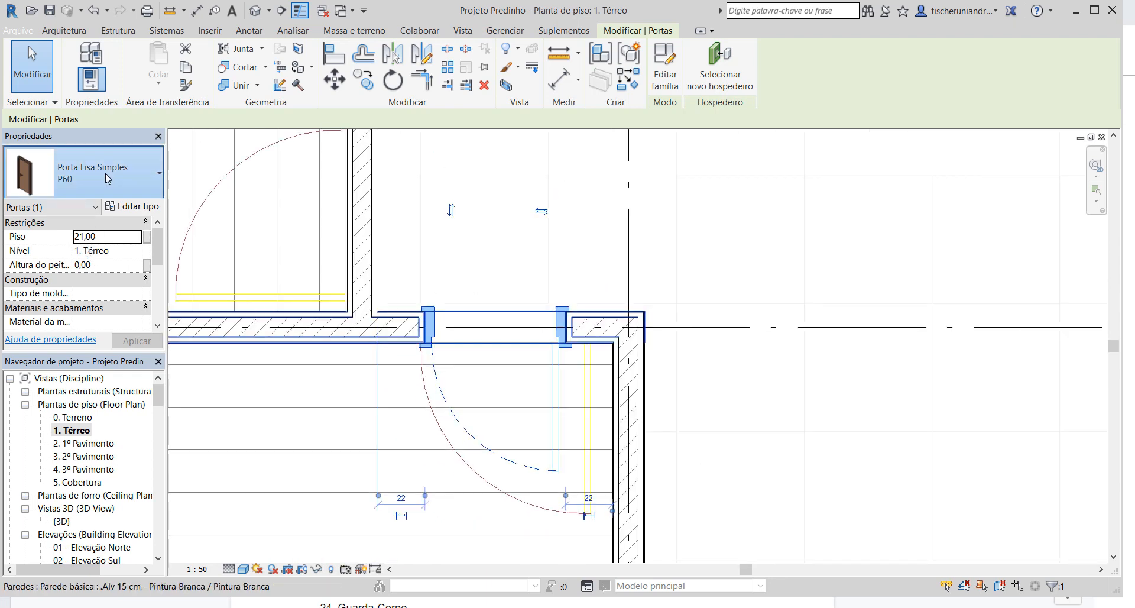
{"action": "left_click", "coordinate": [95, 174]}
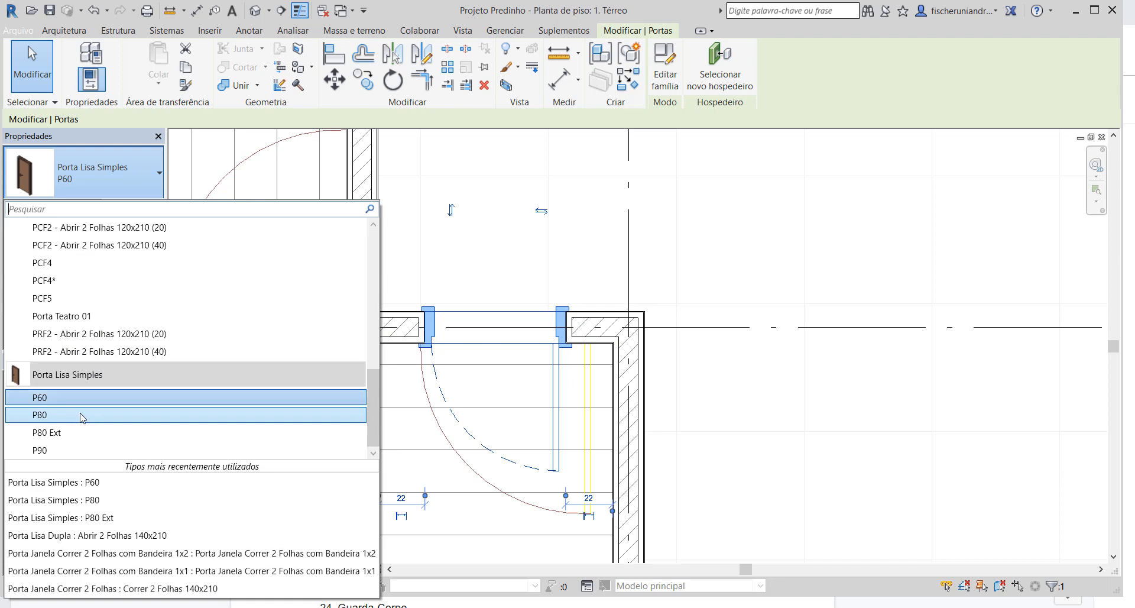
{"action": "left_click", "coordinate": [83, 415]}
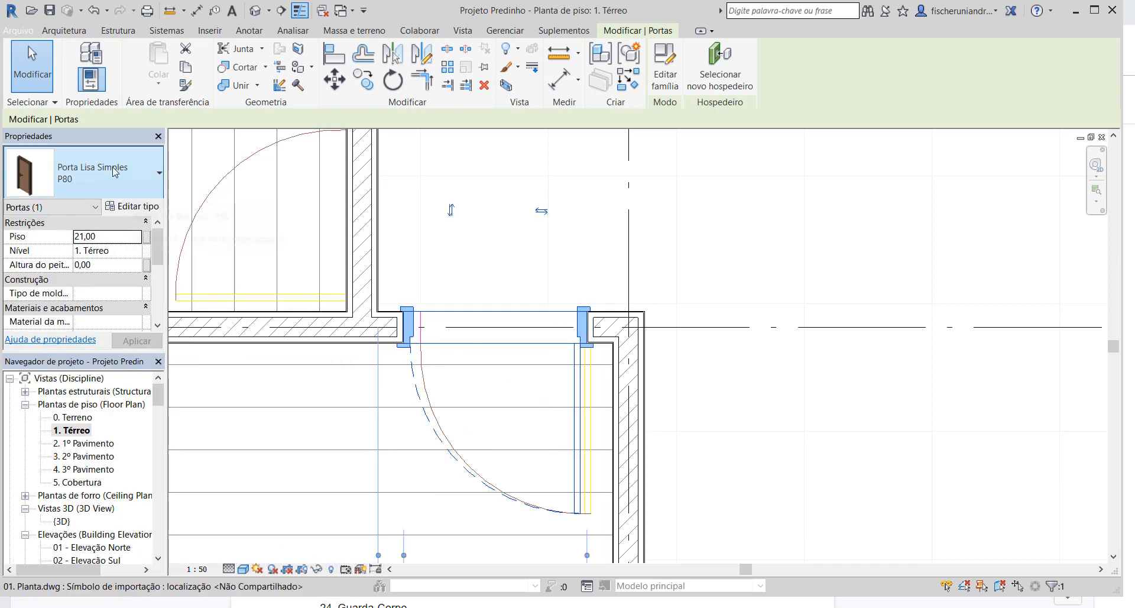
Duplicate the bedroom door's P80 type as P70 and set its Largura to 70.
{"action": "left_click", "coordinate": [128, 208]}
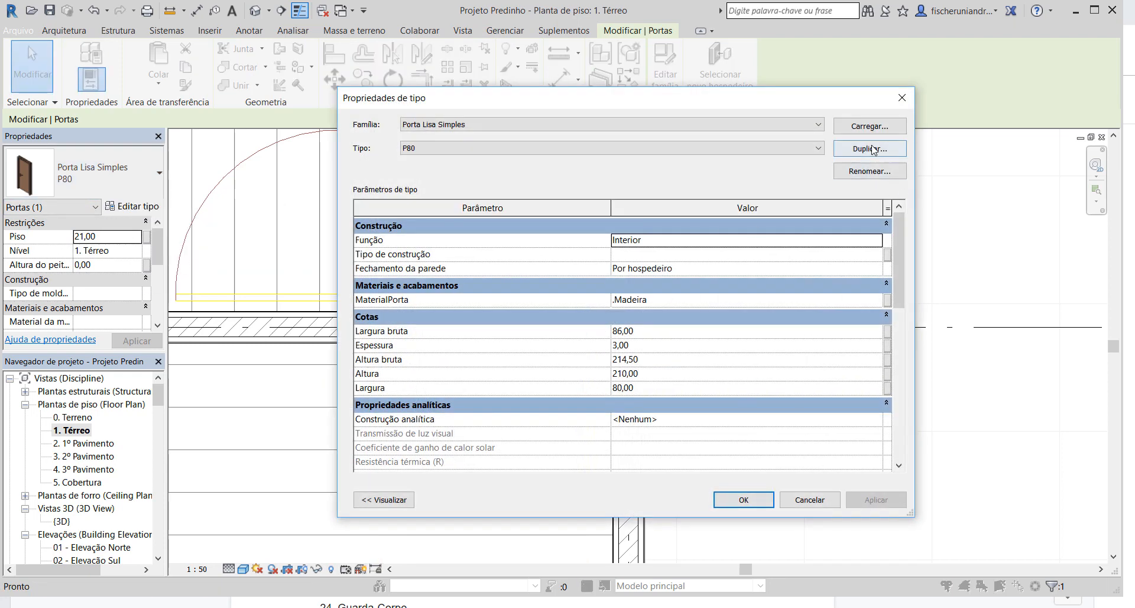
{"action": "left_click", "coordinate": [870, 148]}
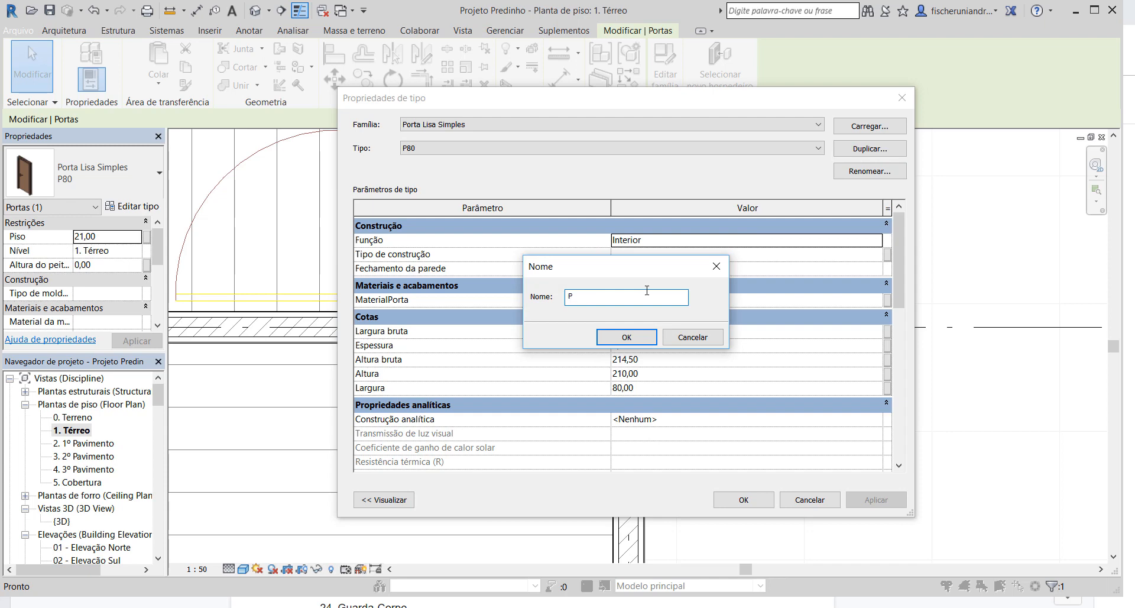
{"action": "key", "text": "Return"}
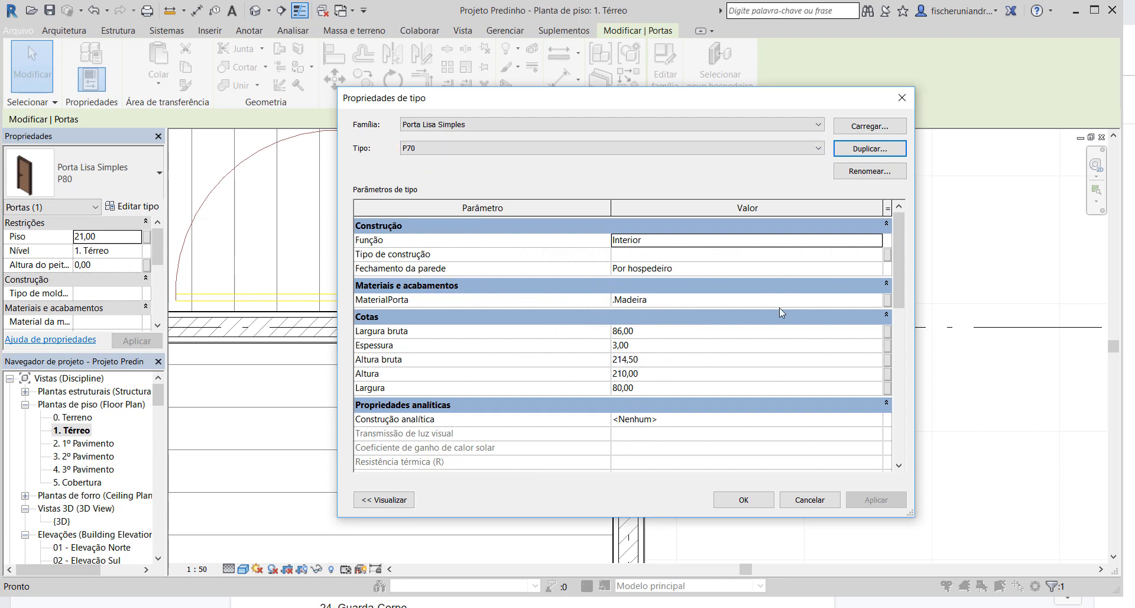
{"action": "left_click_drag", "start_coordinate": [916, 308], "coordinate": [1055, 305]}
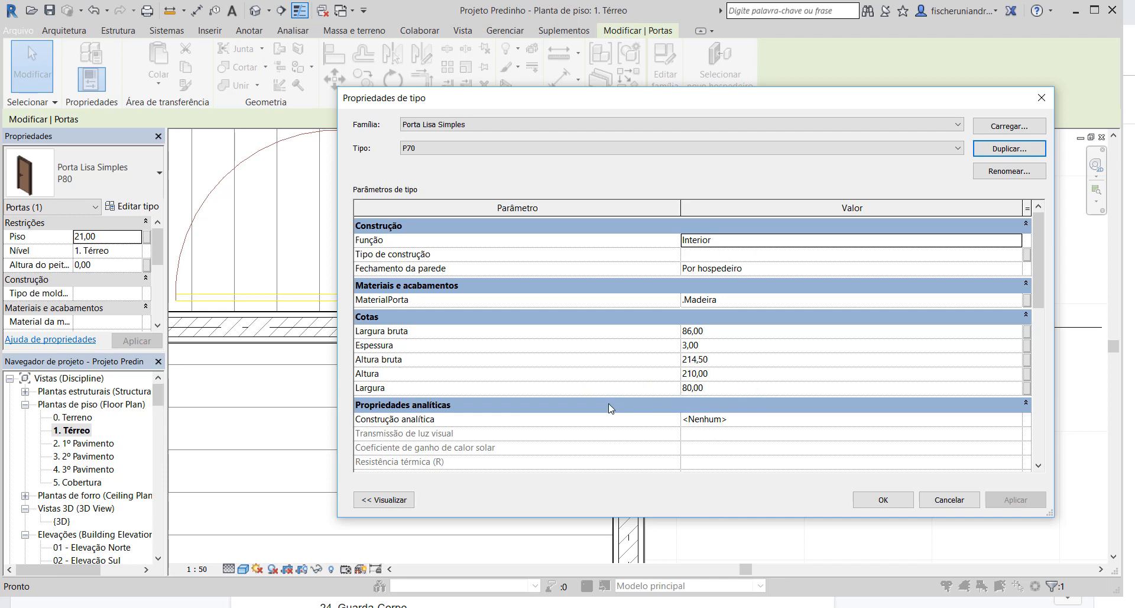
{"action": "left_click", "coordinate": [713, 389]}
{"action": "type", "text": "7"}
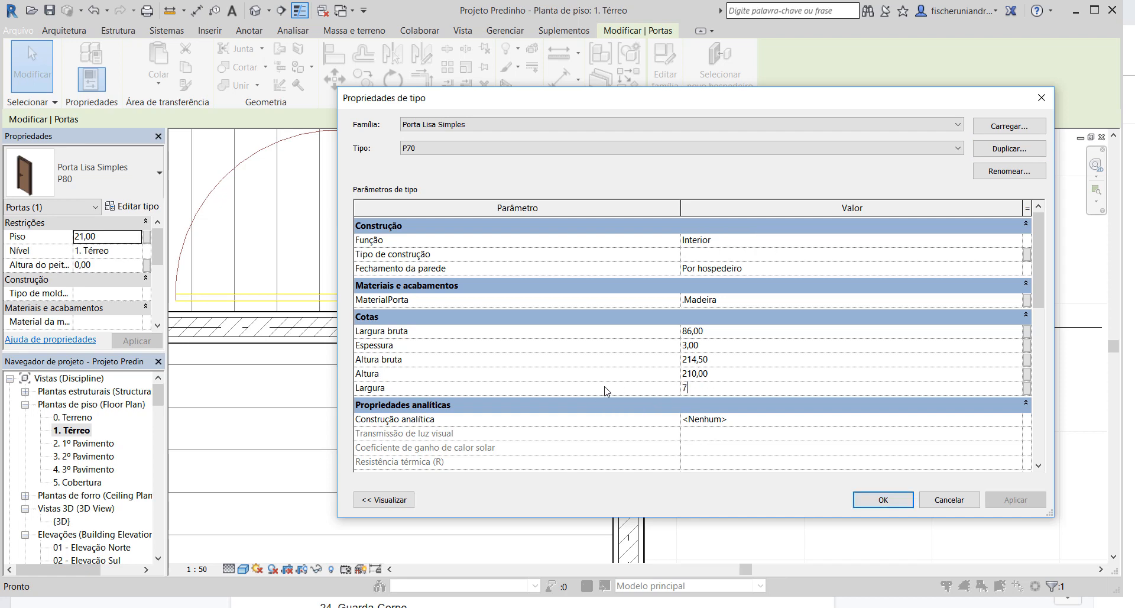
{"action": "type", "text": "0"}
{"action": "left_click", "coordinate": [742, 379]}
{"action": "left_click", "coordinate": [891, 500]}
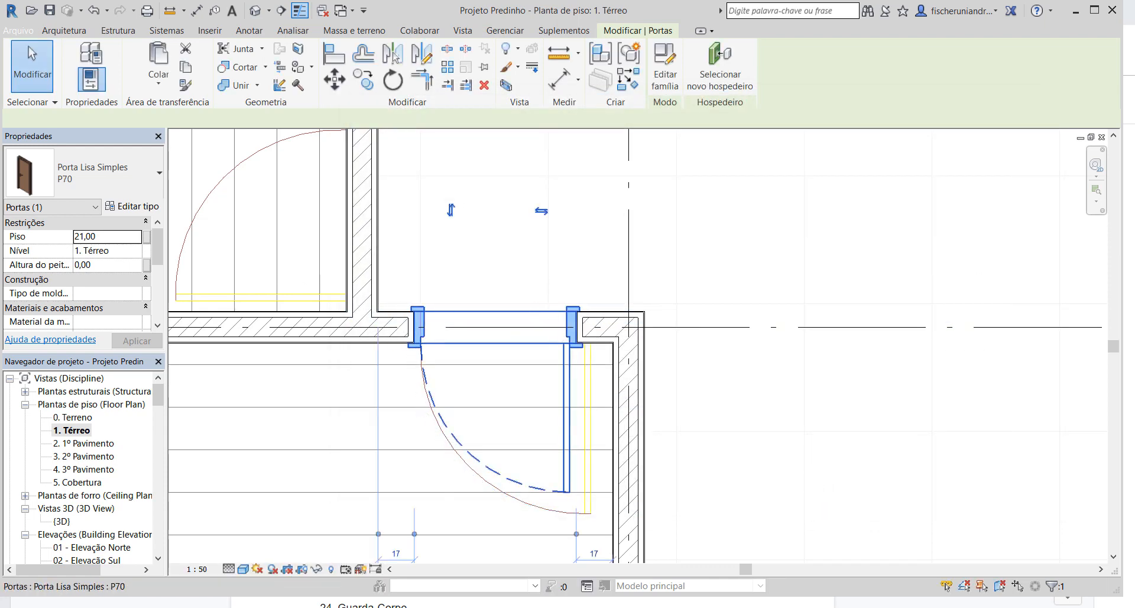
Switch the bedroom door's type through P60 and P70, finishing on P80, to compare each swing with the base drawing.
{"action": "left_click", "coordinate": [129, 183]}
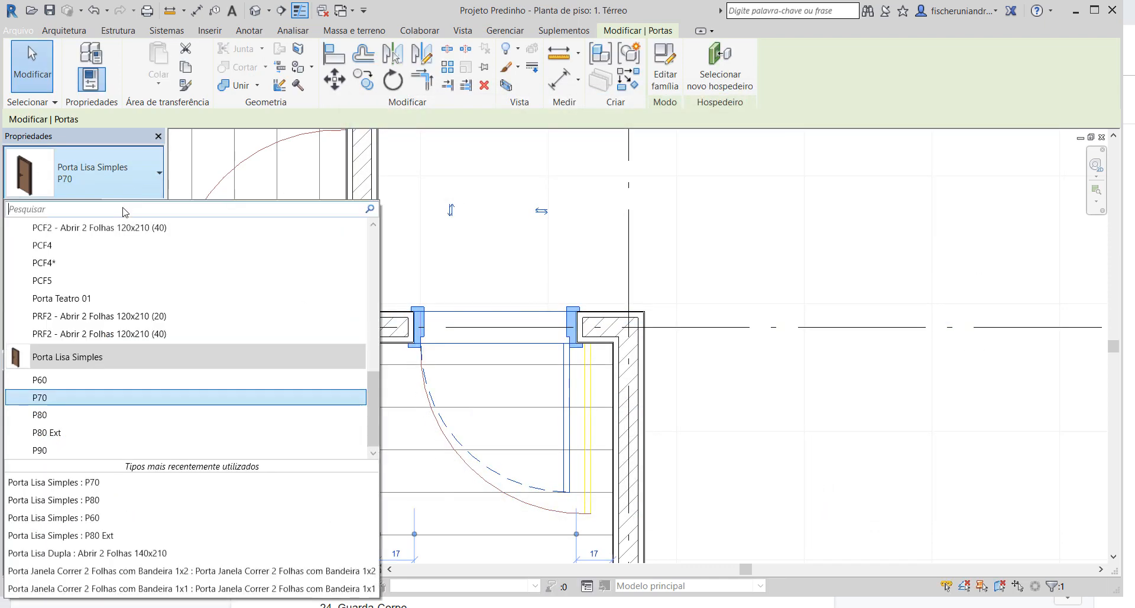
{"action": "left_click", "coordinate": [63, 382]}
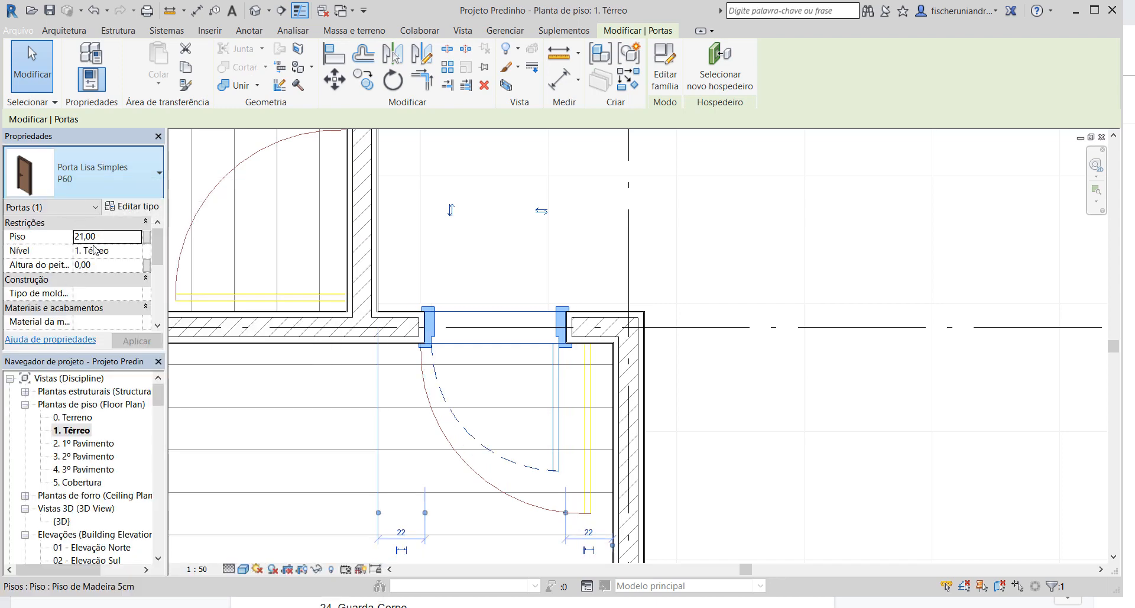
{"action": "left_click", "coordinate": [103, 177]}
{"action": "left_click", "coordinate": [84, 397]}
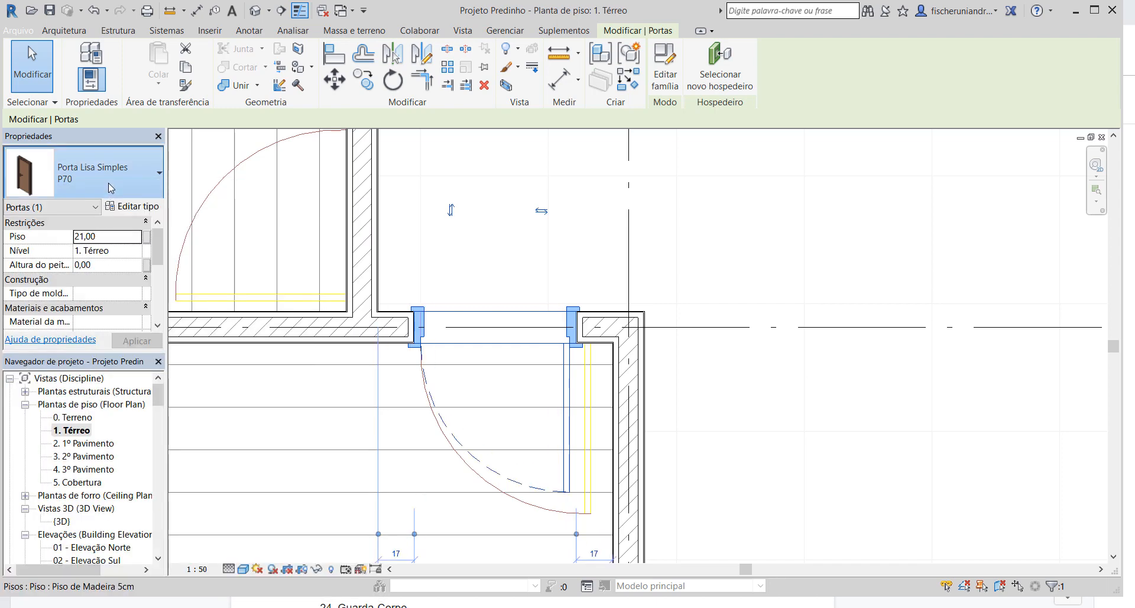
{"action": "left_click", "coordinate": [108, 182]}
{"action": "left_click", "coordinate": [86, 413]}
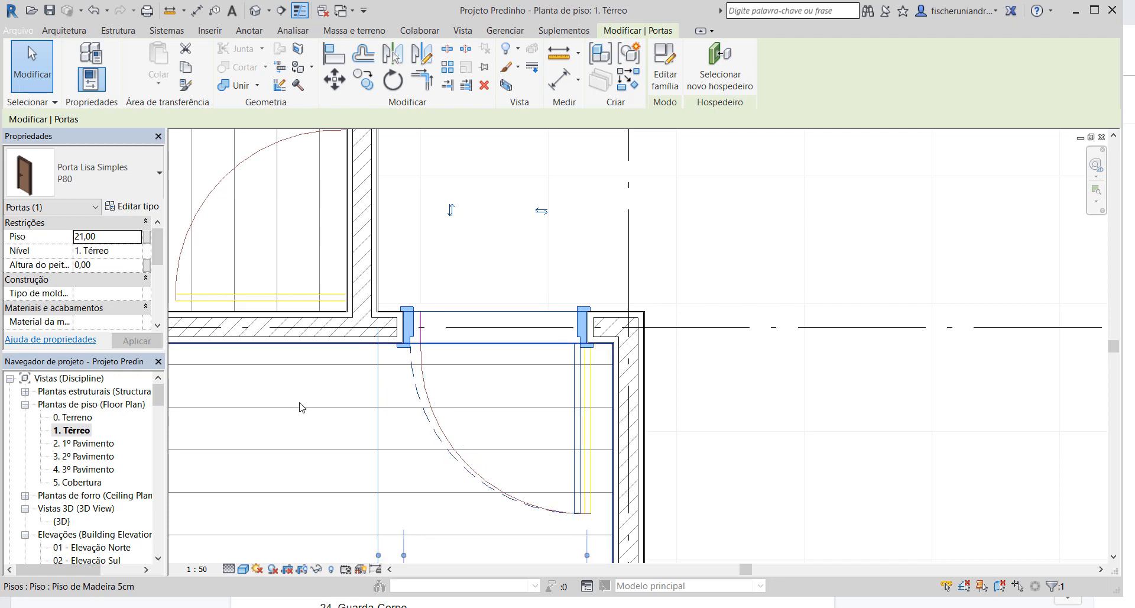
{"action": "scroll", "coordinate": [302, 407], "scroll_direction": "down", "scroll_amount": 2}
{"action": "scroll", "coordinate": [302, 407], "scroll_direction": "up", "scroll_amount": 2}
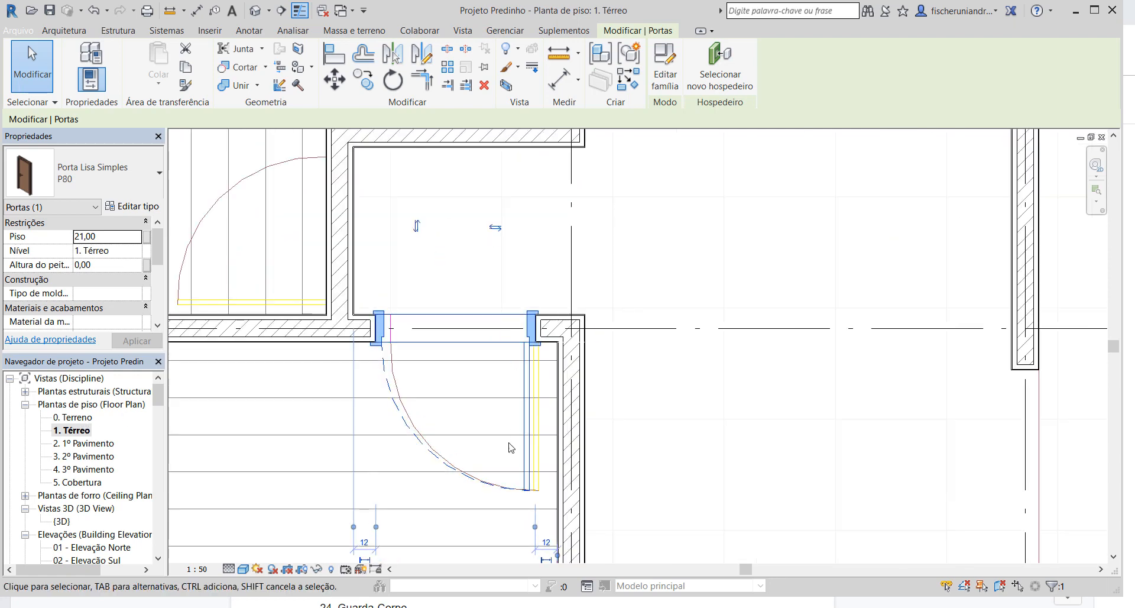
{"action": "scroll", "coordinate": [507, 332], "scroll_direction": "down", "scroll_amount": 1}
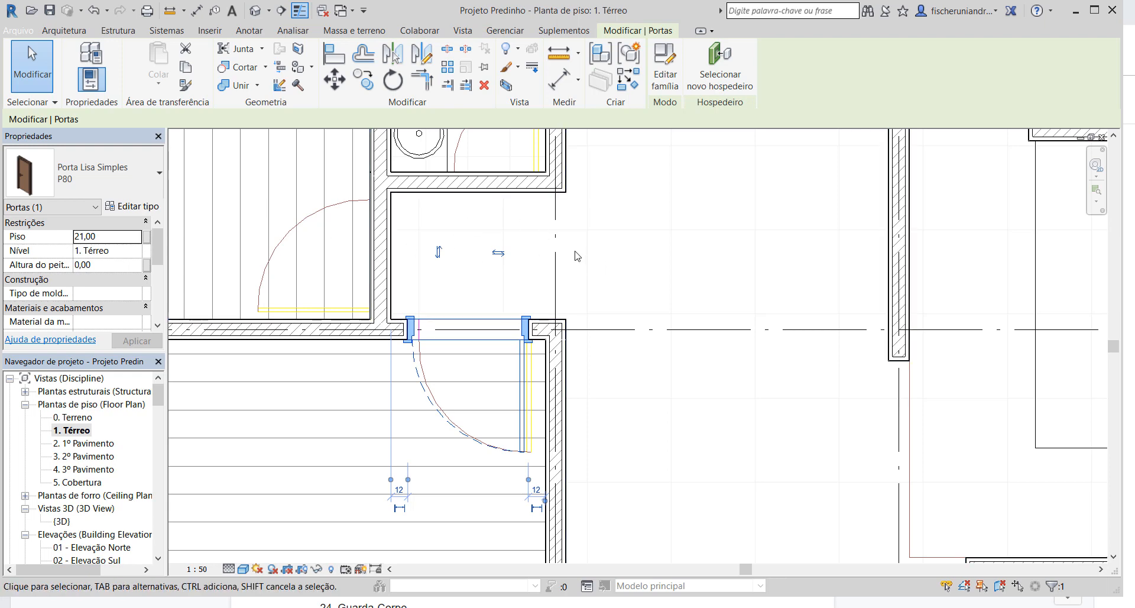
{"action": "key", "text": "Escape"}
Place a Porta Lisa Simples P70 door in the short entrance wall beside the central hall, flipped to match the base drawing's swing.
{"action": "key", "text": "d"}
{"action": "key", "text": "r"}
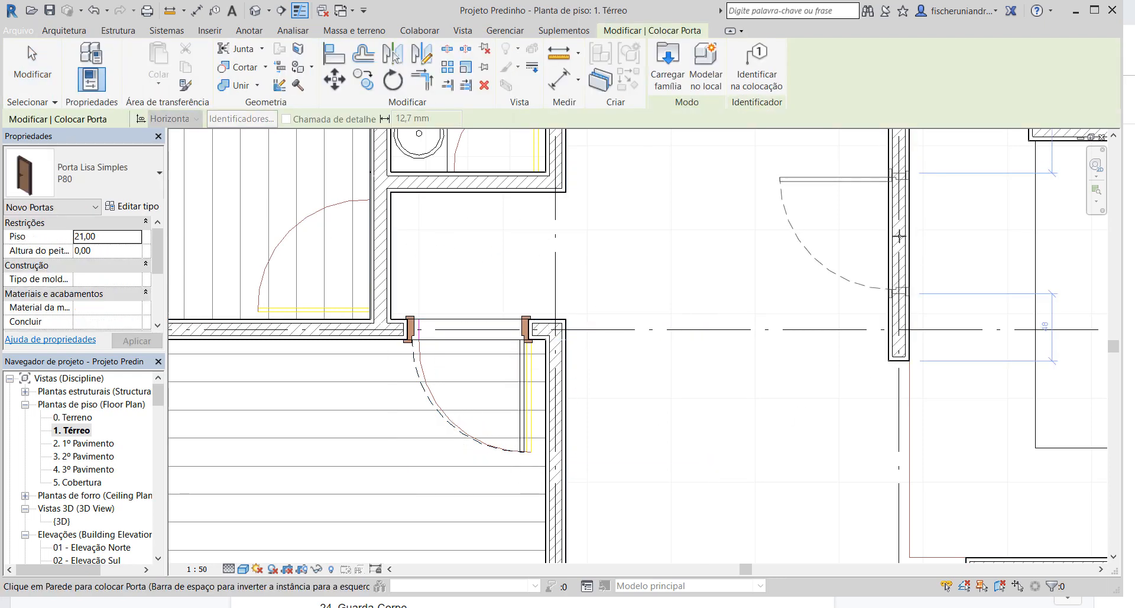
{"action": "left_click", "coordinate": [129, 169]}
{"action": "left_click", "coordinate": [59, 409]}
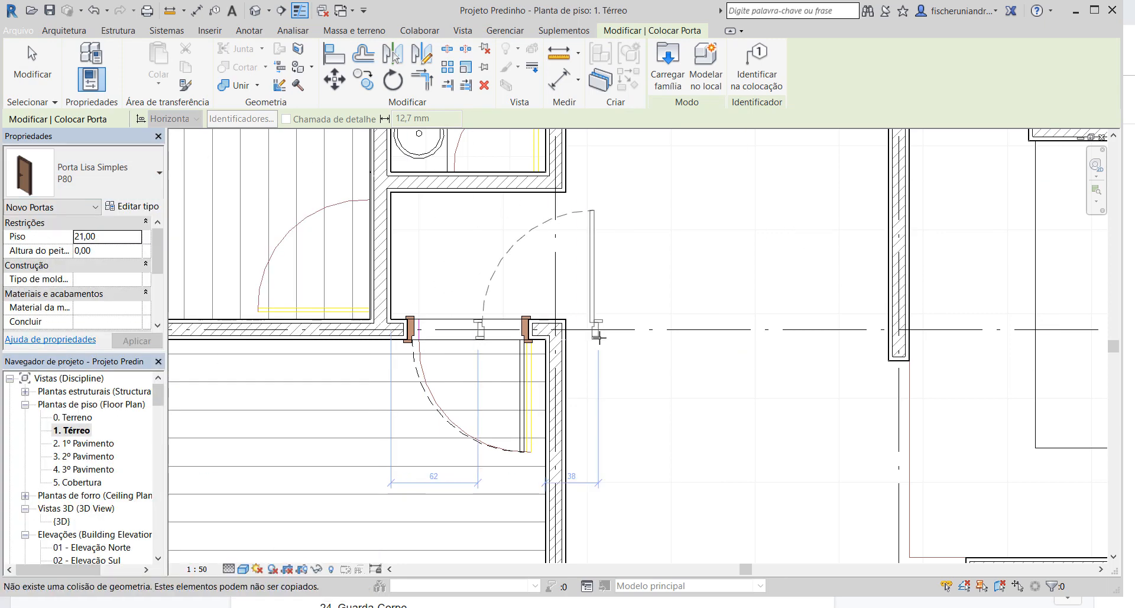
{"action": "scroll", "coordinate": [599, 337], "scroll_direction": "down", "scroll_amount": 6}
{"action": "middle_click_drag", "start_coordinate": [788, 304], "coordinate": [437, 69]}
{"action": "scroll", "coordinate": [623, 276], "scroll_direction": "up", "scroll_amount": 1}
{"action": "middle_click_drag", "start_coordinate": [500, 144], "coordinate": [596, 365]}
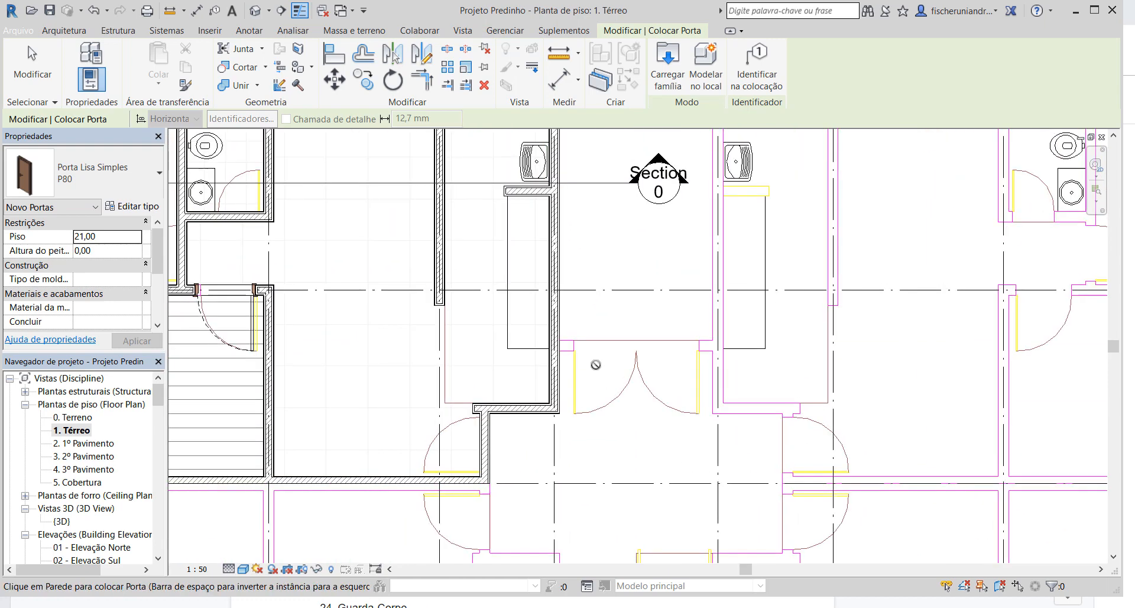
{"action": "scroll", "coordinate": [559, 356], "scroll_direction": "up", "scroll_amount": 4}
{"action": "scroll", "coordinate": [521, 377], "scroll_direction": "down", "scroll_amount": 1}
{"action": "middle_click_drag", "start_coordinate": [396, 517], "coordinate": [494, 375]}
{"action": "scroll", "coordinate": [495, 374], "scroll_direction": "up", "scroll_amount": 5}
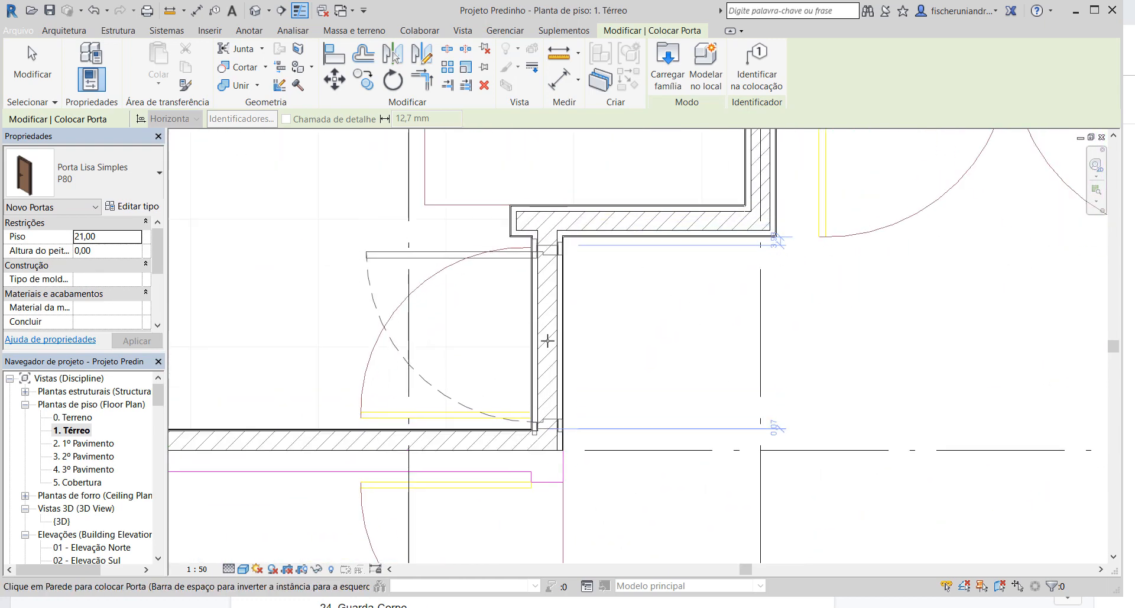
{"action": "left_click", "coordinate": [134, 164]}
{"action": "left_click", "coordinate": [67, 407]}
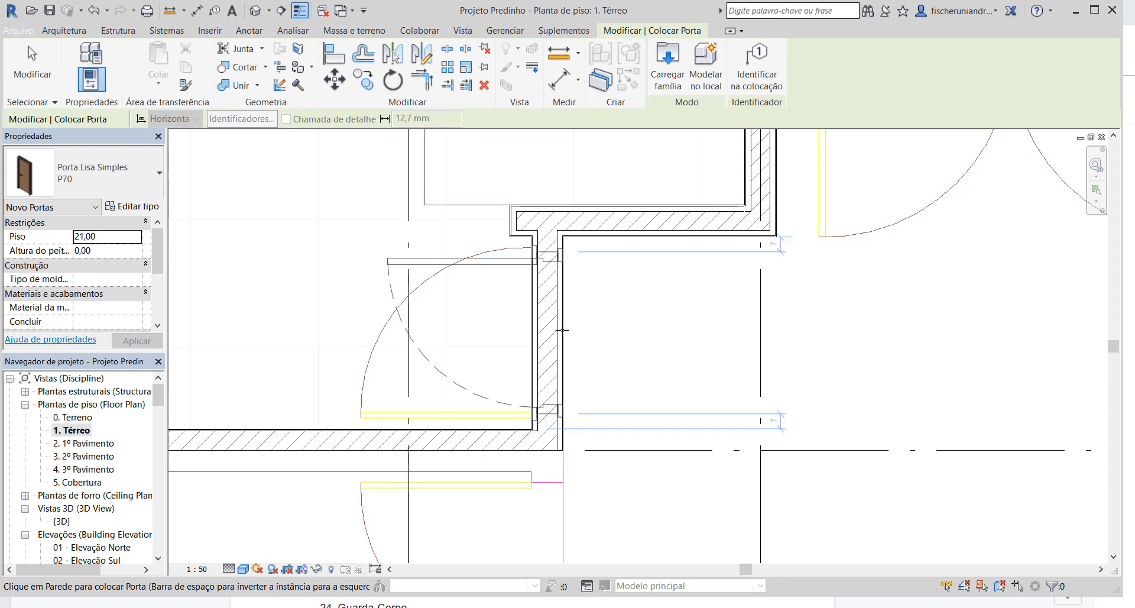
{"action": "key", "text": "space"}
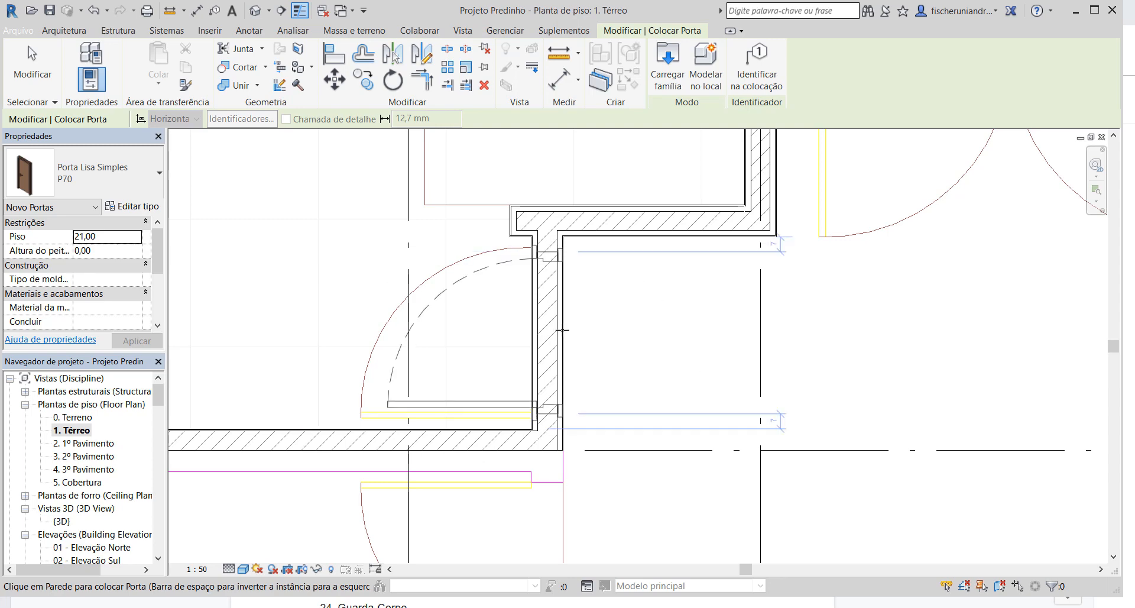
{"action": "left_click", "coordinate": [562, 330]}
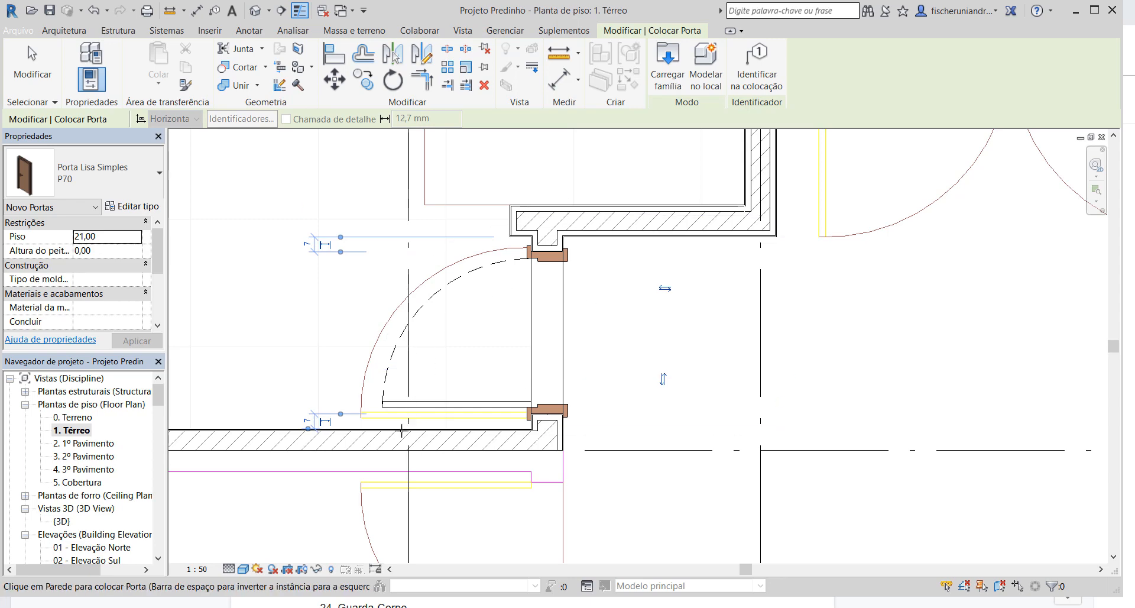
{"action": "scroll", "coordinate": [570, 301], "scroll_direction": "down", "scroll_amount": 2}
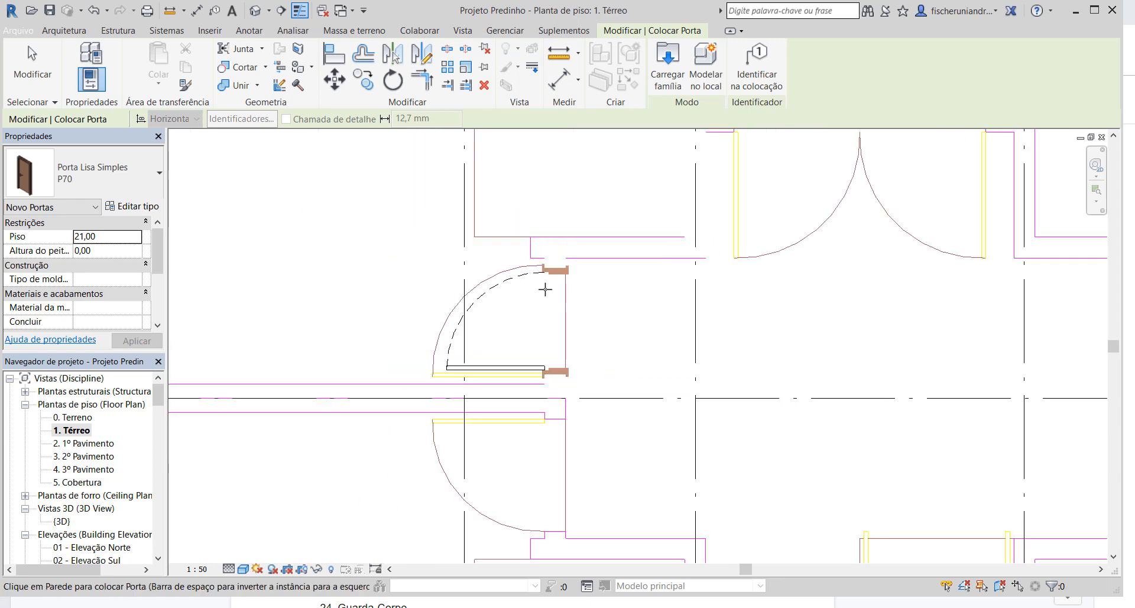
{"action": "key", "text": "Escape"}
Change the type of the bedroom door in the grid 2 wall to Porta Lisa Simples P70.
{"action": "scroll", "coordinate": [677, 320], "scroll_direction": "down", "scroll_amount": 2}
{"action": "middle_click_drag", "start_coordinate": [478, 239], "coordinate": [511, 379]}
{"action": "scroll", "coordinate": [340, 298], "scroll_direction": "up", "scroll_amount": 1}
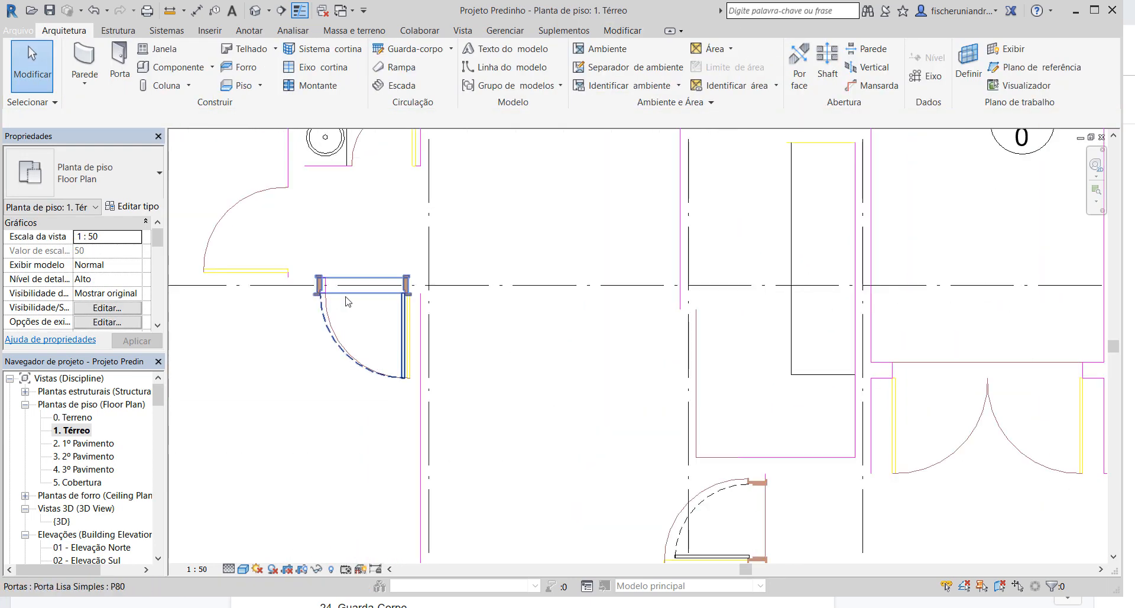
{"action": "scroll", "coordinate": [346, 302], "scroll_direction": "up", "scroll_amount": 1}
{"action": "left_click", "coordinate": [371, 295]}
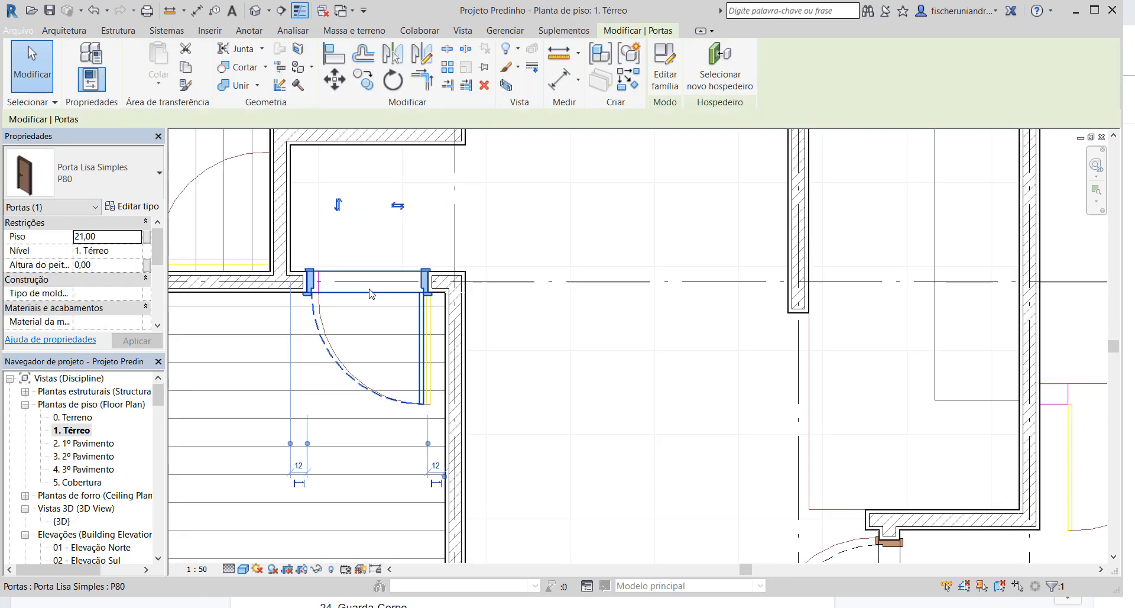
{"action": "left_click", "coordinate": [91, 171]}
{"action": "left_click", "coordinate": [93, 404]}
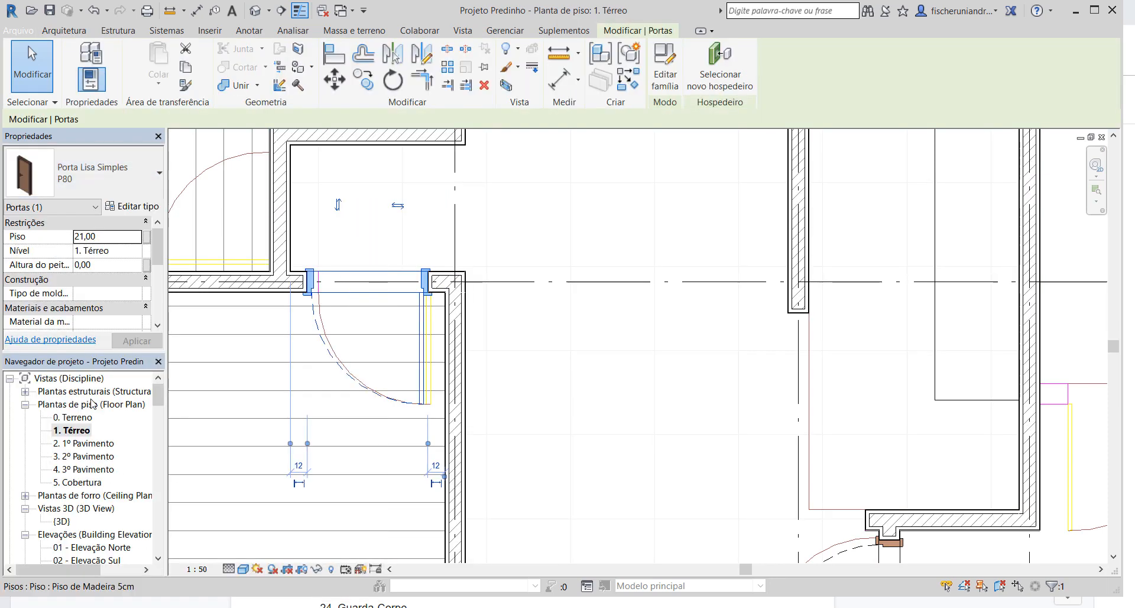
Set the bedroom door's distance from the adjoining wall on its hinge side to 10, checking the frame against the corner.
{"action": "scroll", "coordinate": [384, 300], "scroll_direction": "up", "scroll_amount": 2}
{"action": "middle_click_drag", "start_coordinate": [433, 410], "coordinate": [502, 287]}
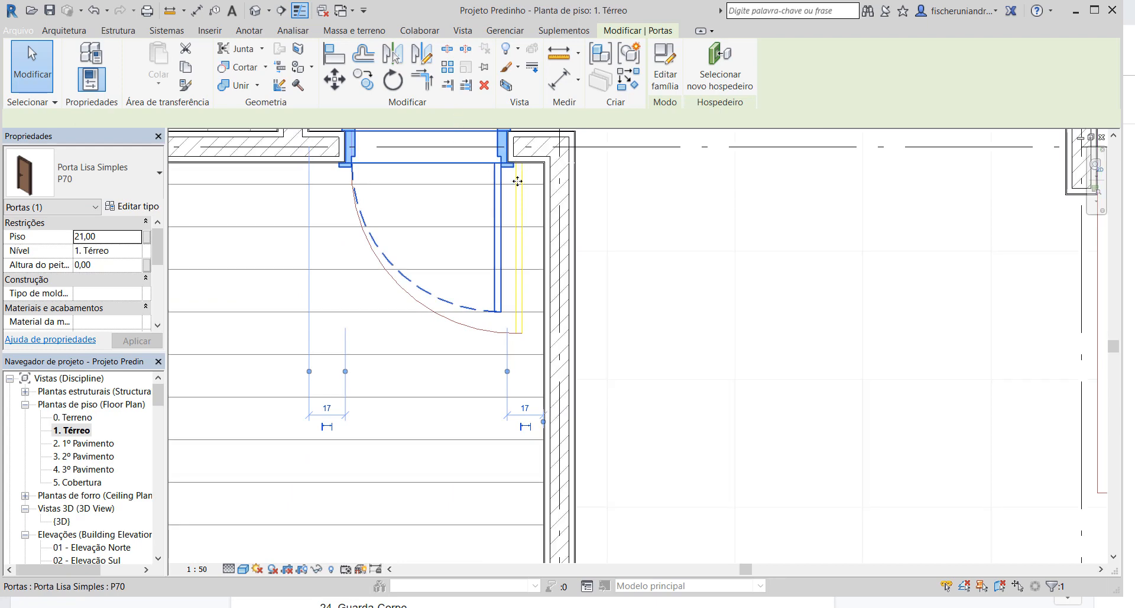
{"action": "middle_click_drag", "start_coordinate": [518, 181], "coordinate": [541, 252]}
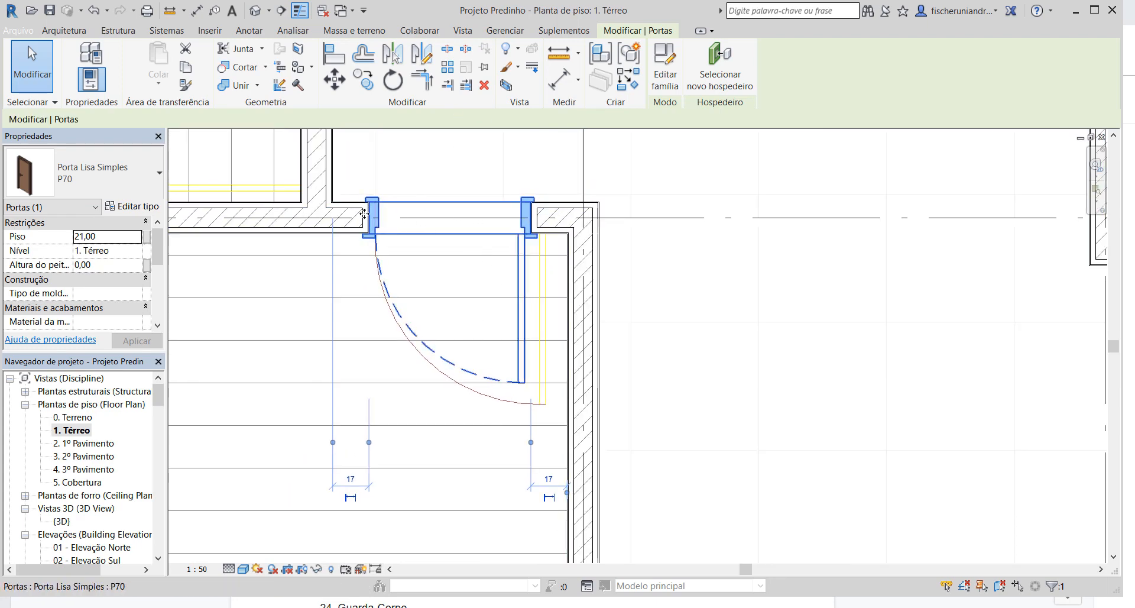
{"action": "left_click", "coordinate": [548, 480]}
{"action": "type", "text": "10"}
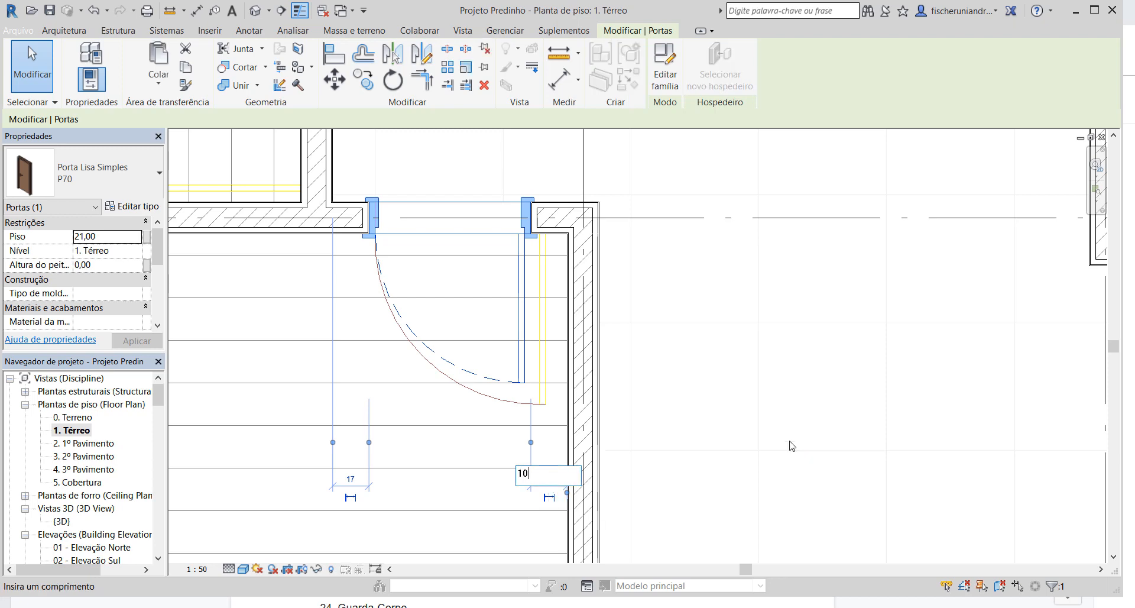
{"action": "key", "text": "Return"}
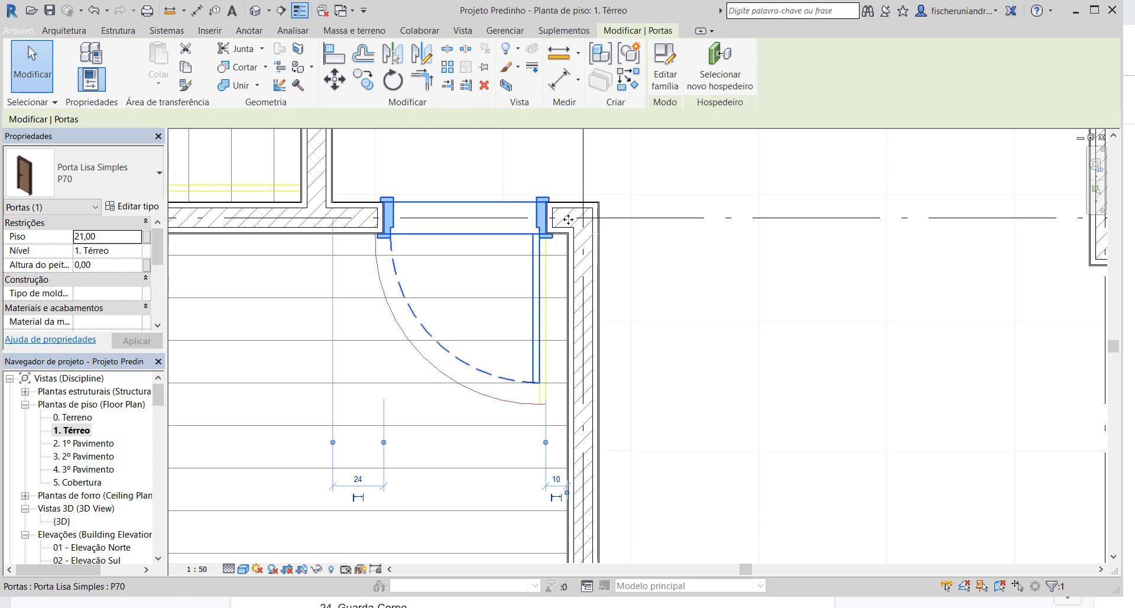
{"action": "scroll", "coordinate": [535, 223], "scroll_direction": "up", "scroll_amount": 4}
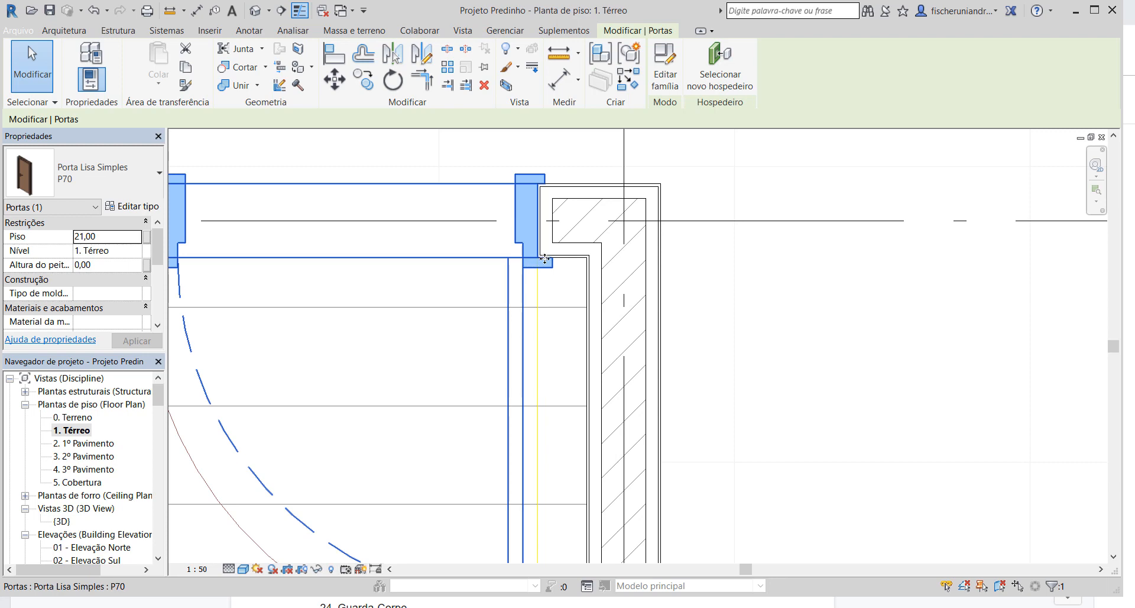
{"action": "scroll", "coordinate": [544, 258], "scroll_direction": "down", "scroll_amount": 3}
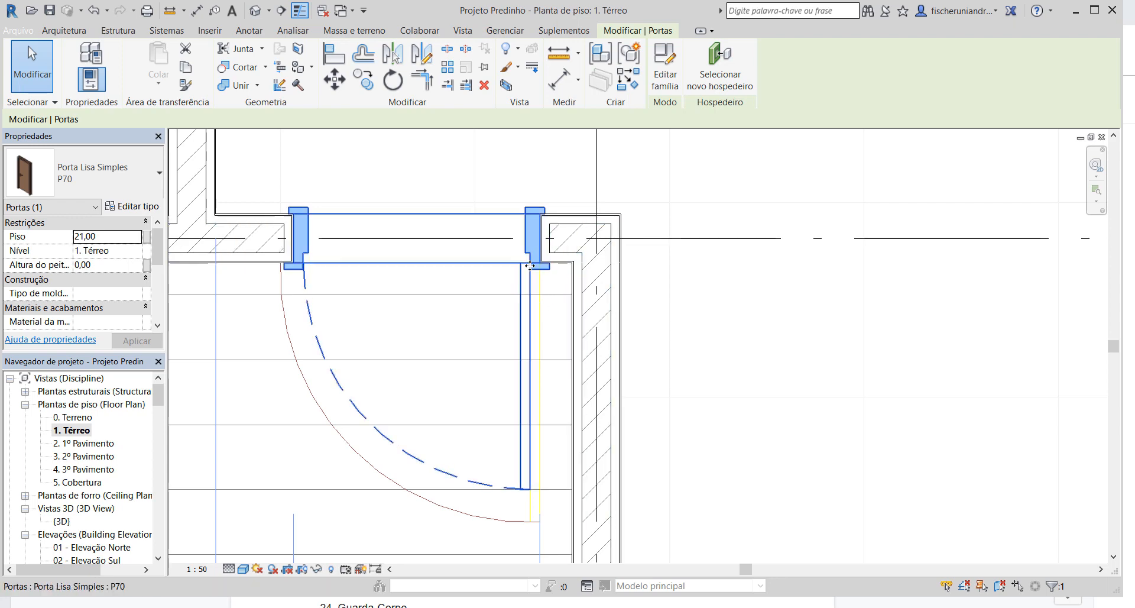
Place a similar P70 door in the bathroom's wall facing the small hallway, flipped to swing into the bathroom.
{"action": "scroll", "coordinate": [615, 266], "scroll_direction": "down", "scroll_amount": 3}
{"action": "middle_click_drag", "start_coordinate": [503, 237], "coordinate": [482, 349]}
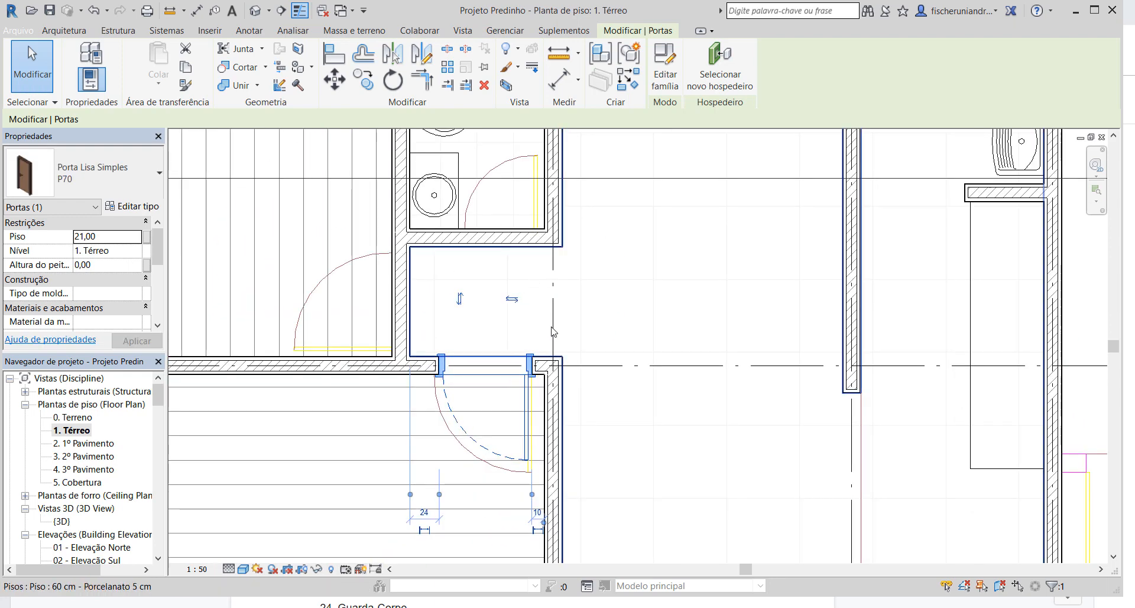
{"action": "key", "text": "c"}
{"action": "key", "text": "s"}
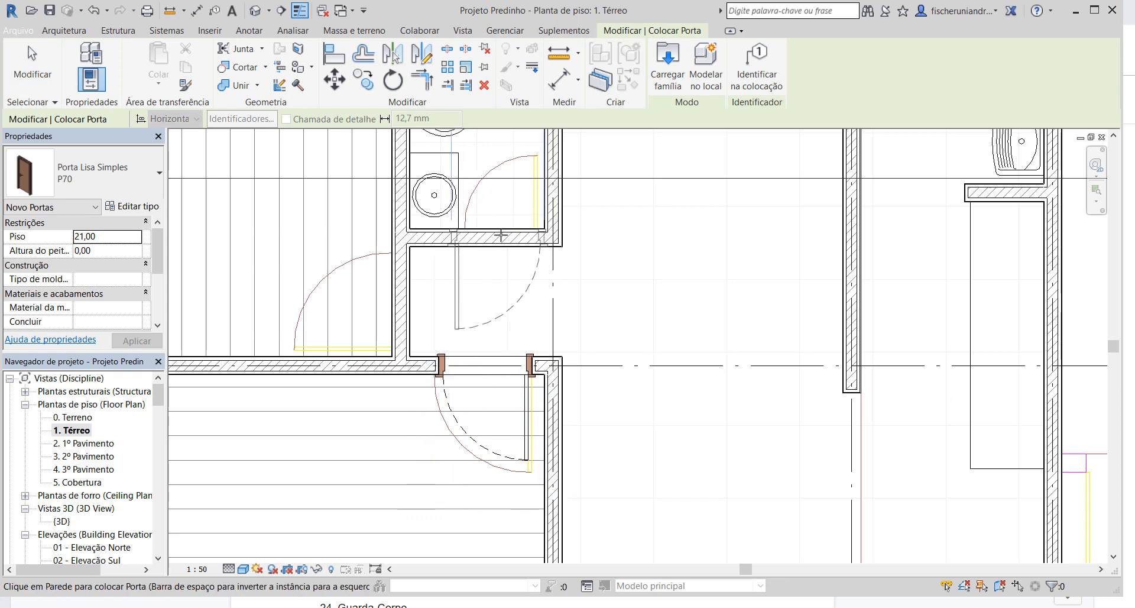
{"action": "key", "text": "space"}
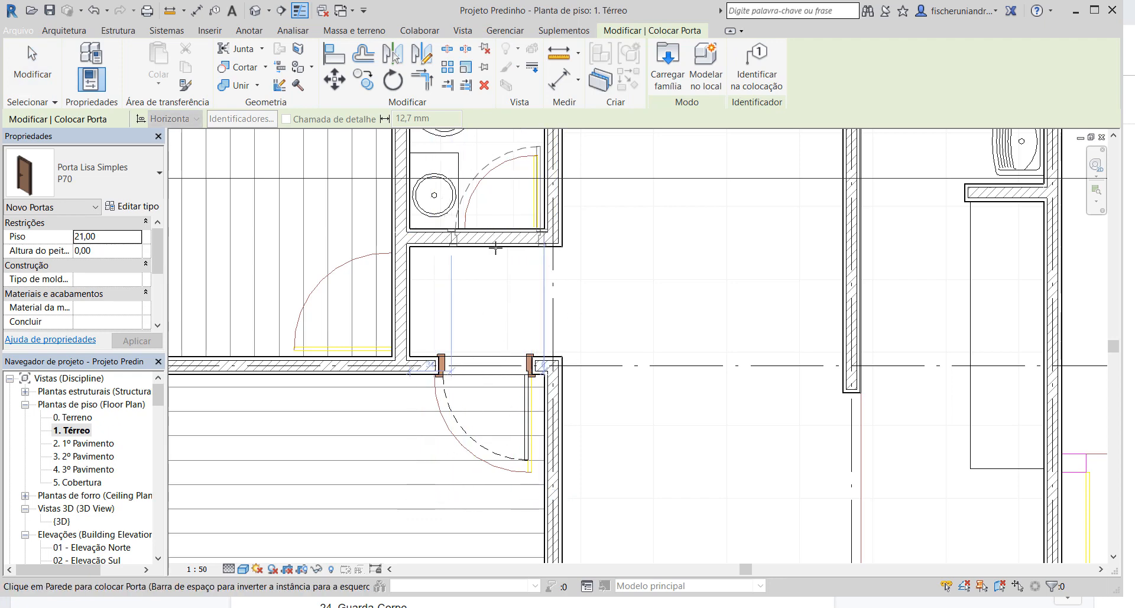
{"action": "left_click", "coordinate": [498, 247]}
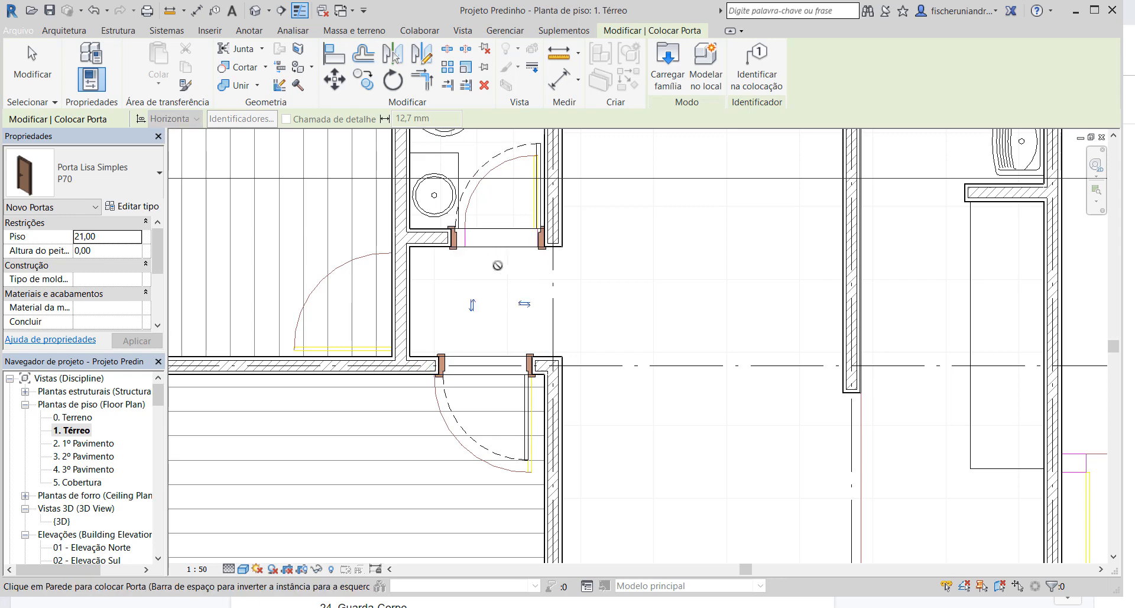
{"action": "key", "text": "Escape"}
Change the bathroom door's type to Porta Lisa Simples P60.
{"action": "left_click", "coordinate": [480, 179]}
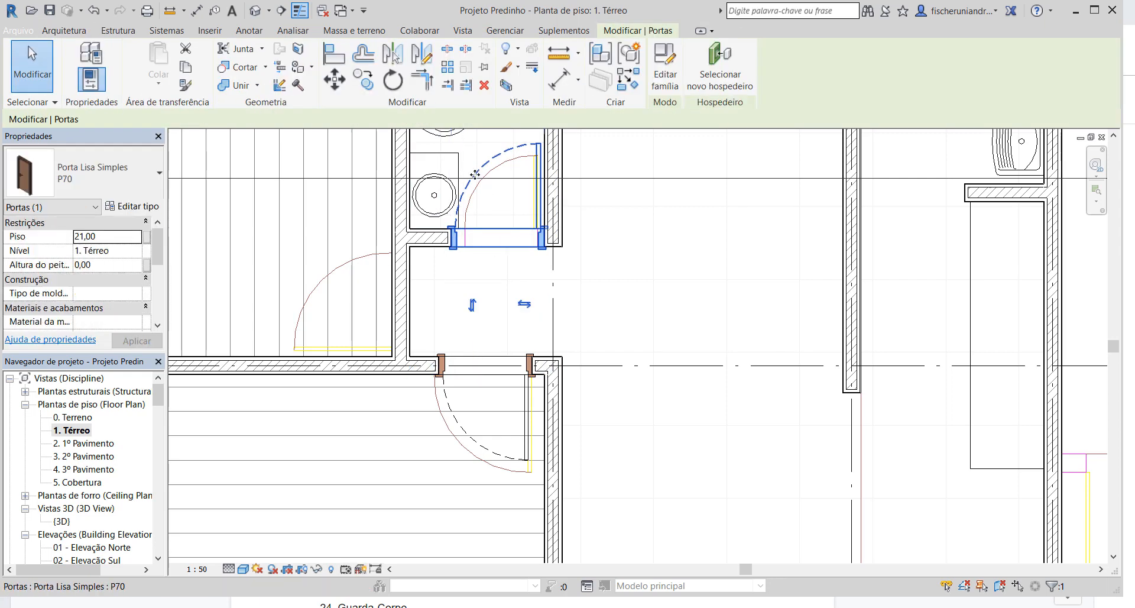
{"action": "left_click", "coordinate": [114, 180]}
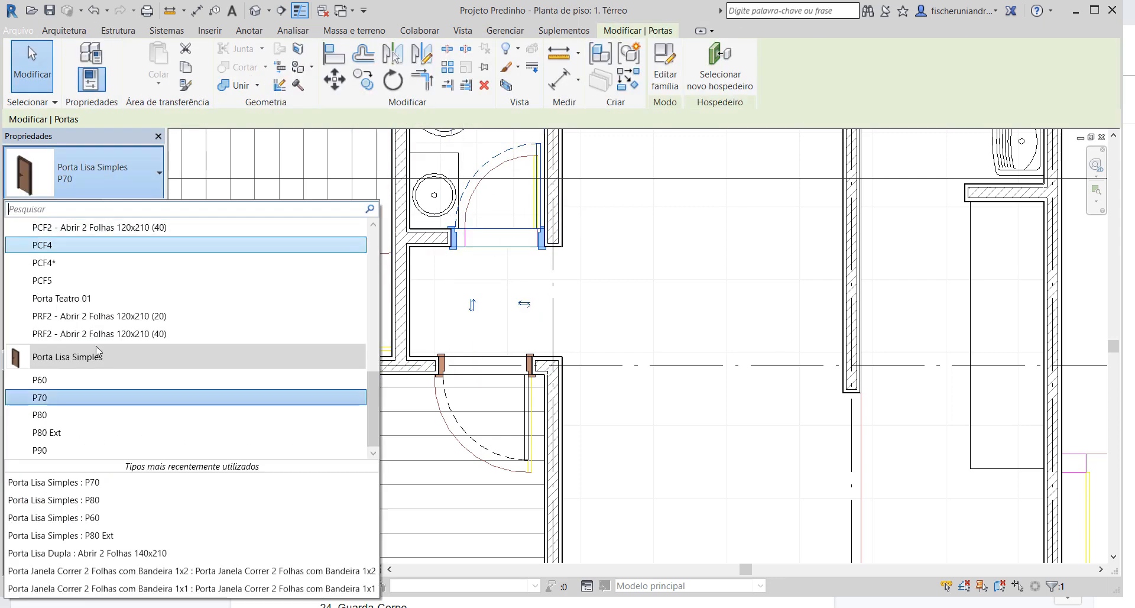
{"action": "left_click", "coordinate": [92, 383]}
{"action": "scroll", "coordinate": [486, 249], "scroll_direction": "up", "scroll_amount": 2}
{"action": "middle_click_drag", "start_coordinate": [486, 250], "coordinate": [459, 391]}
{"action": "scroll", "coordinate": [527, 180], "scroll_direction": "up", "scroll_amount": 1}
{"action": "middle_click_drag", "start_coordinate": [528, 180], "coordinate": [511, 233]}
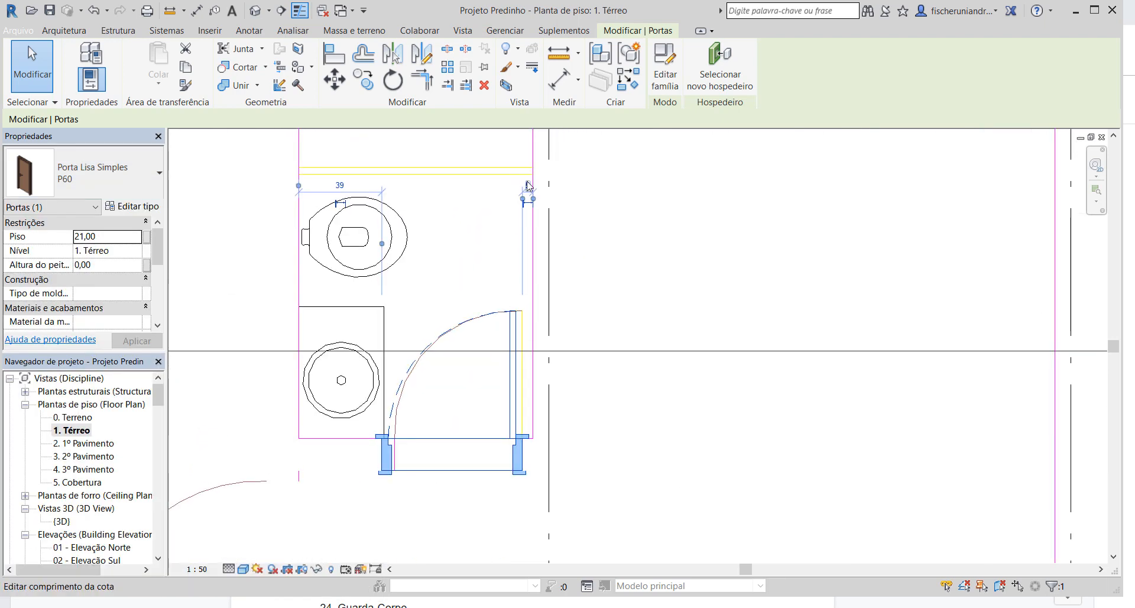
Set the bathroom door's distance from the adjoining wall on its hinge side to 10.
{"action": "left_click", "coordinate": [528, 186]}
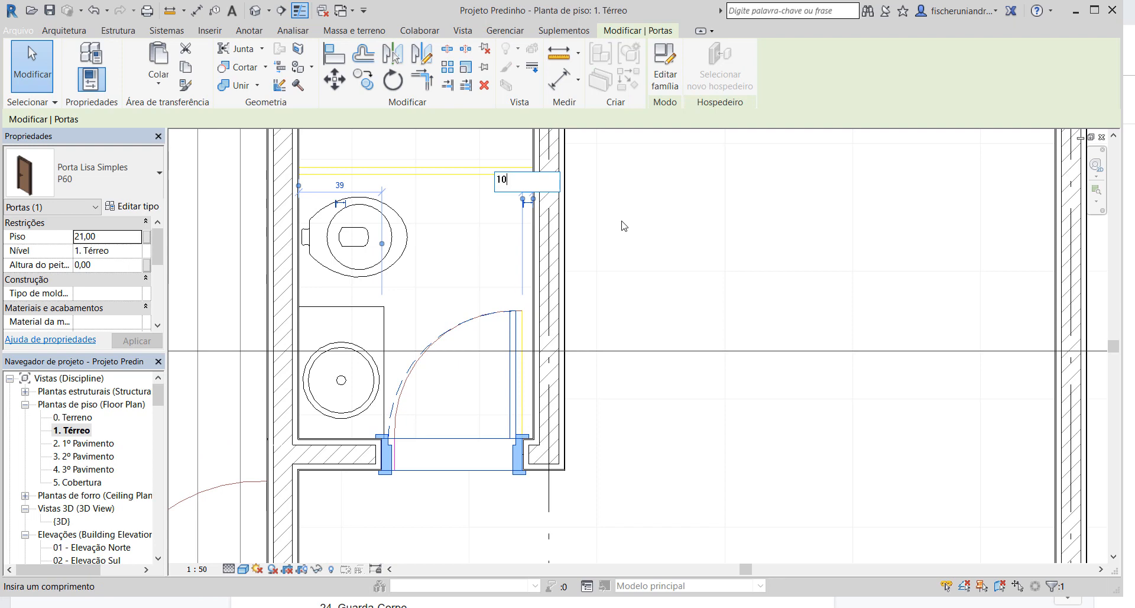
{"action": "type", "text": "10"}
{"action": "key", "text": "Return"}
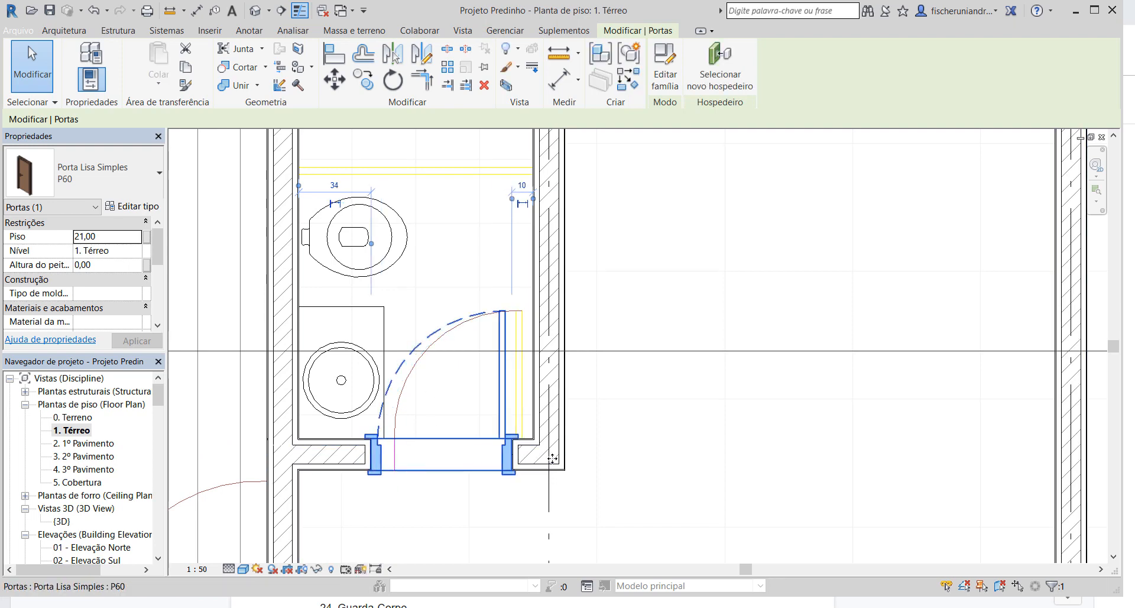
{"action": "scroll", "coordinate": [553, 459], "scroll_direction": "up", "scroll_amount": 2}
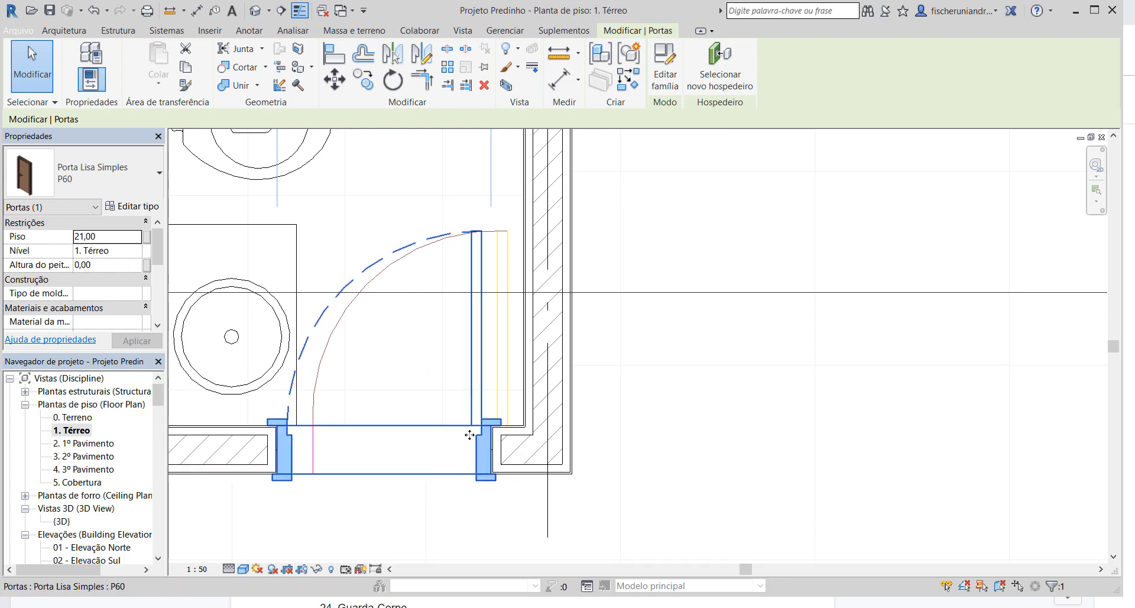
{"action": "scroll", "coordinate": [438, 375], "scroll_direction": "down", "scroll_amount": 2}
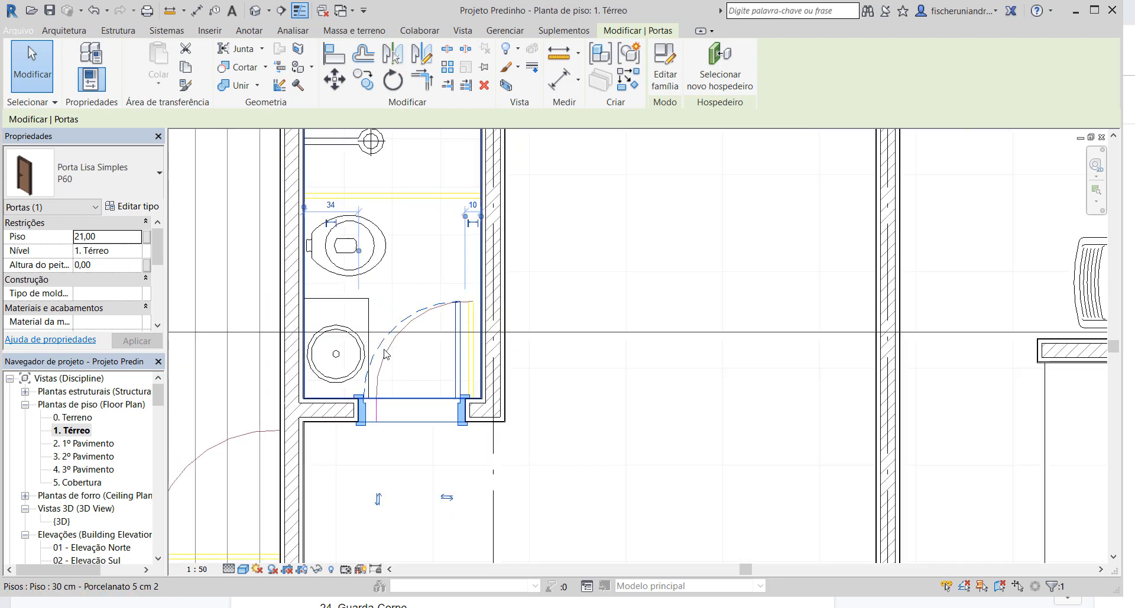
{"action": "scroll", "coordinate": [480, 304], "scroll_direction": "down", "scroll_amount": 2}
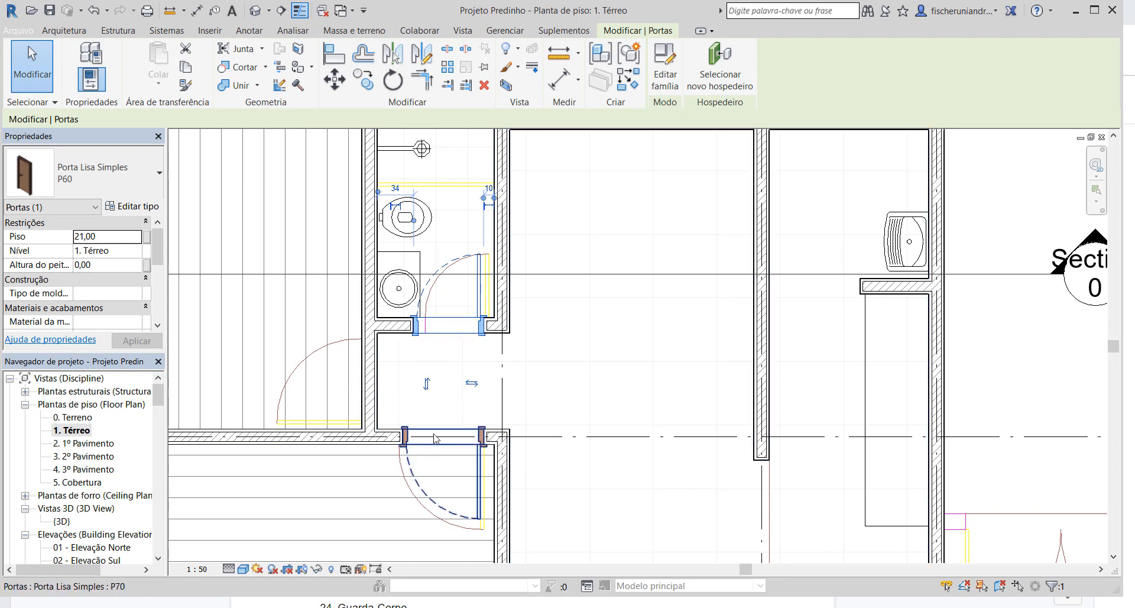
Place a similar P70 door in the other bedroom's wall at the hallway end, flipped to match the base drawing's swing.
{"action": "left_click", "coordinate": [470, 433]}
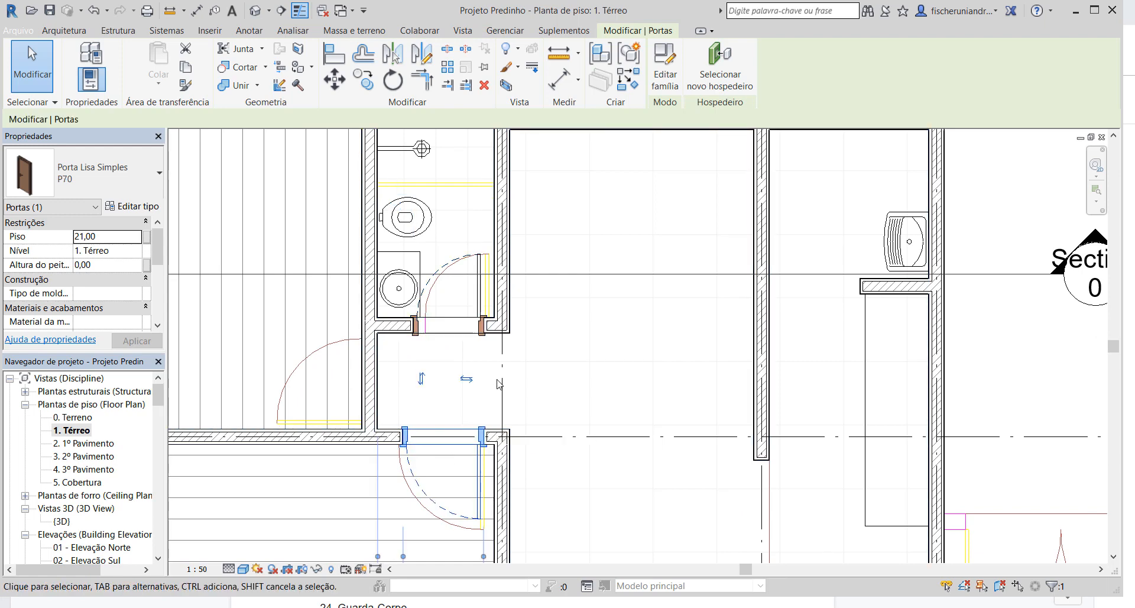
{"action": "key", "text": "c"}
{"action": "key", "text": "s"}
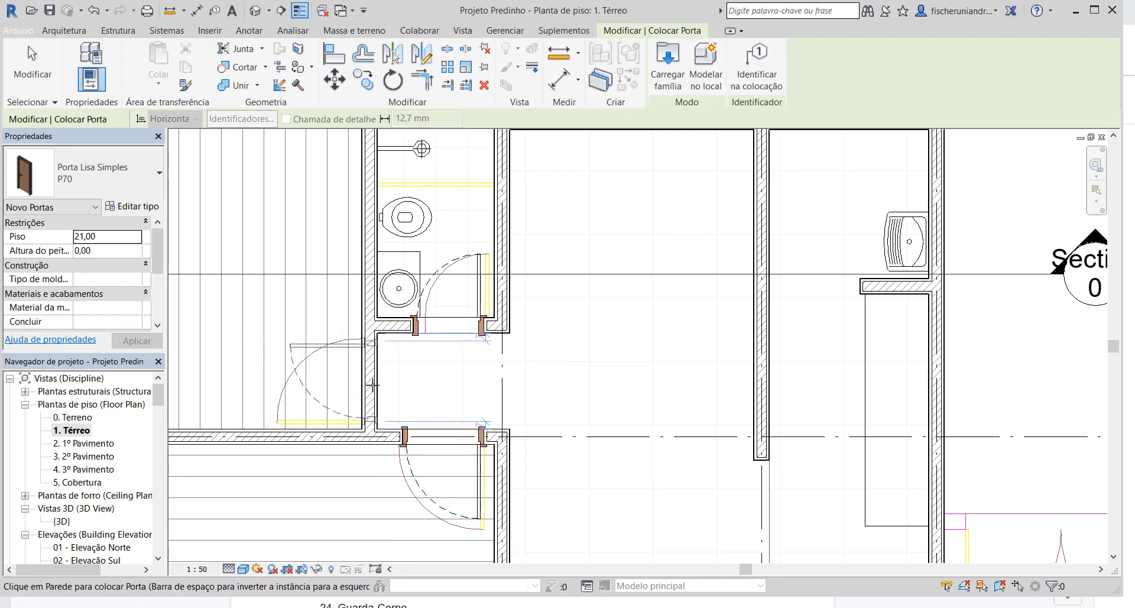
{"action": "key", "text": "space"}
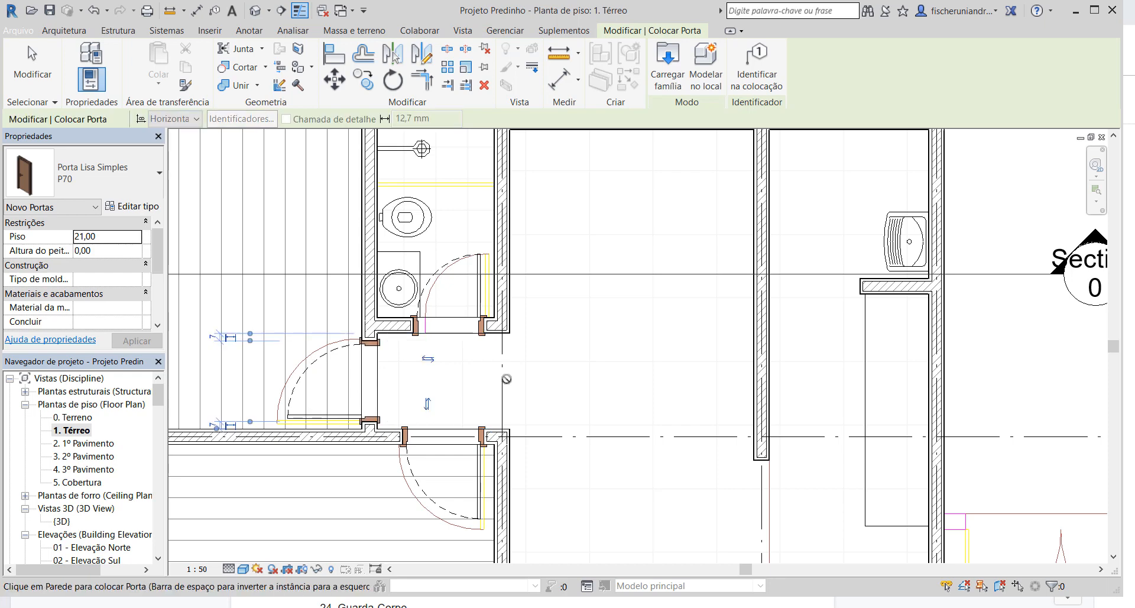
{"action": "scroll", "coordinate": [508, 378], "scroll_direction": "down", "scroll_amount": 2}
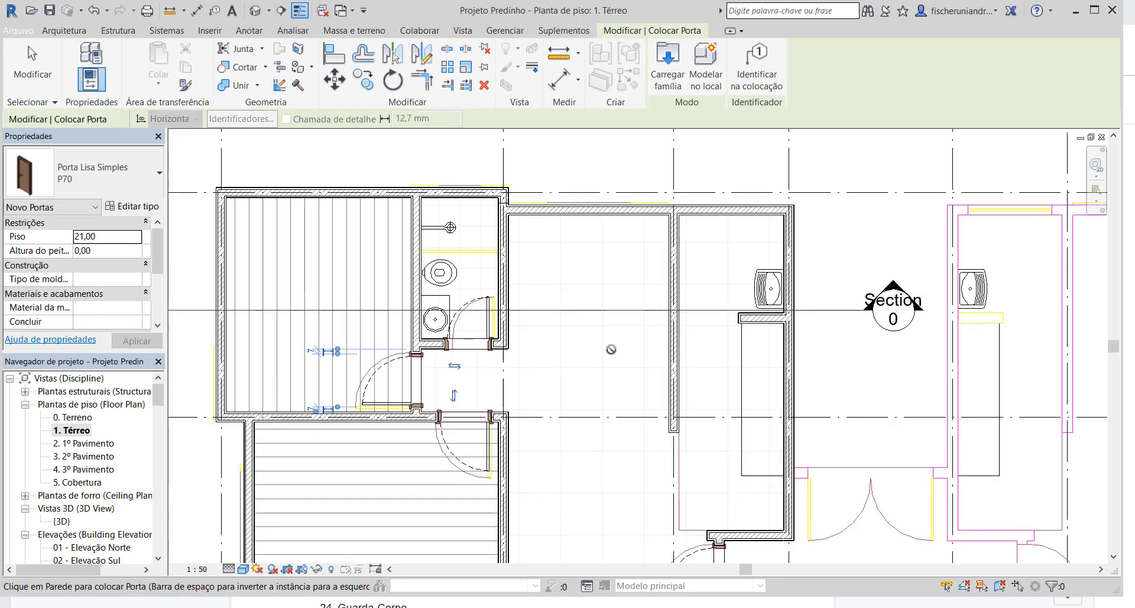
{"action": "middle_click_drag", "start_coordinate": [616, 386], "coordinate": [552, 193]}
{"action": "mouse_move", "coordinate": [546, 264]}
{"action": "middle_mouse_down"}
{"action": "mouse_move", "coordinate": [595, 325]}
{"action": "mouse_move", "coordinate": [592, 401]}
{"action": "mouse_move", "coordinate": [614, 419]}
{"action": "middle_mouse_up"}
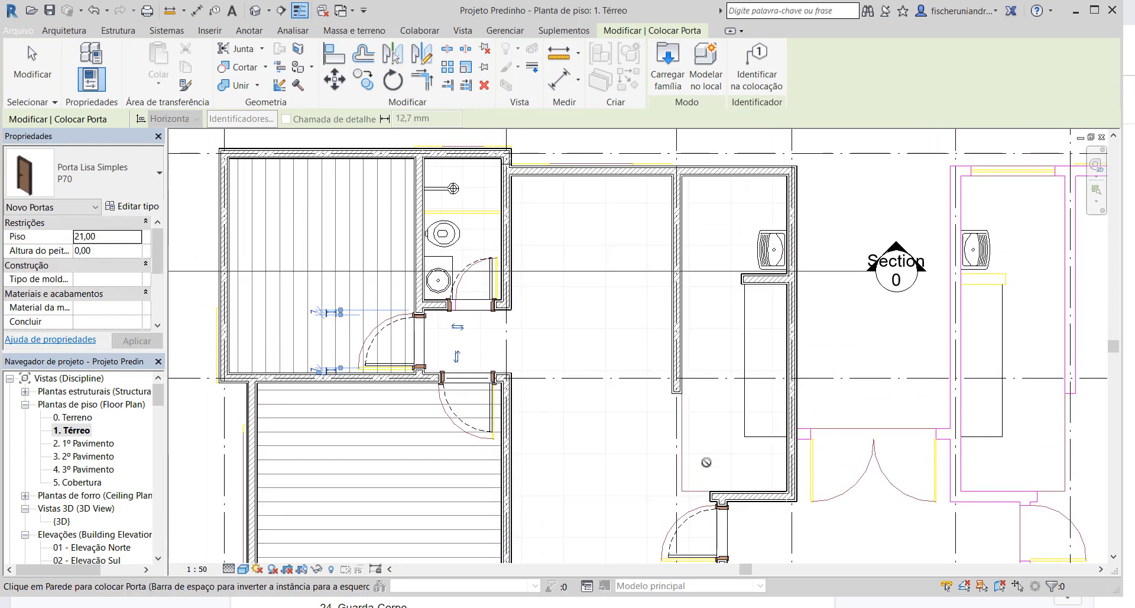
{"action": "middle_click_drag", "start_coordinate": [683, 466], "coordinate": [674, 393]}
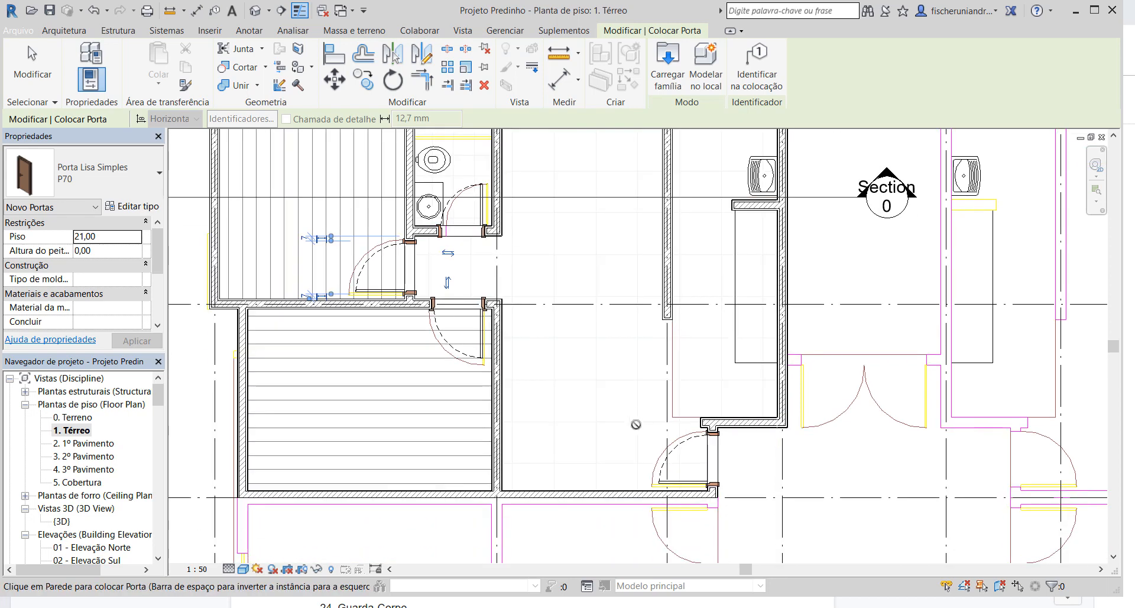
{"action": "key", "text": "Escape"}
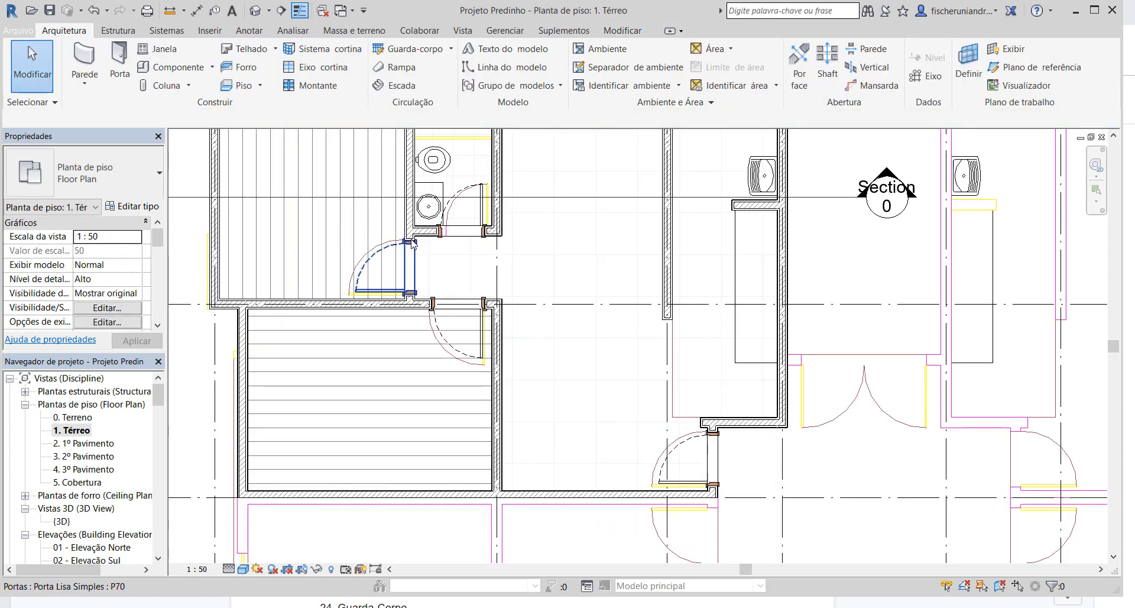
Open the .Madeira material assigned to the P70 door type's MaterialPorta parameter for editing.
{"action": "left_click", "coordinate": [413, 247]}
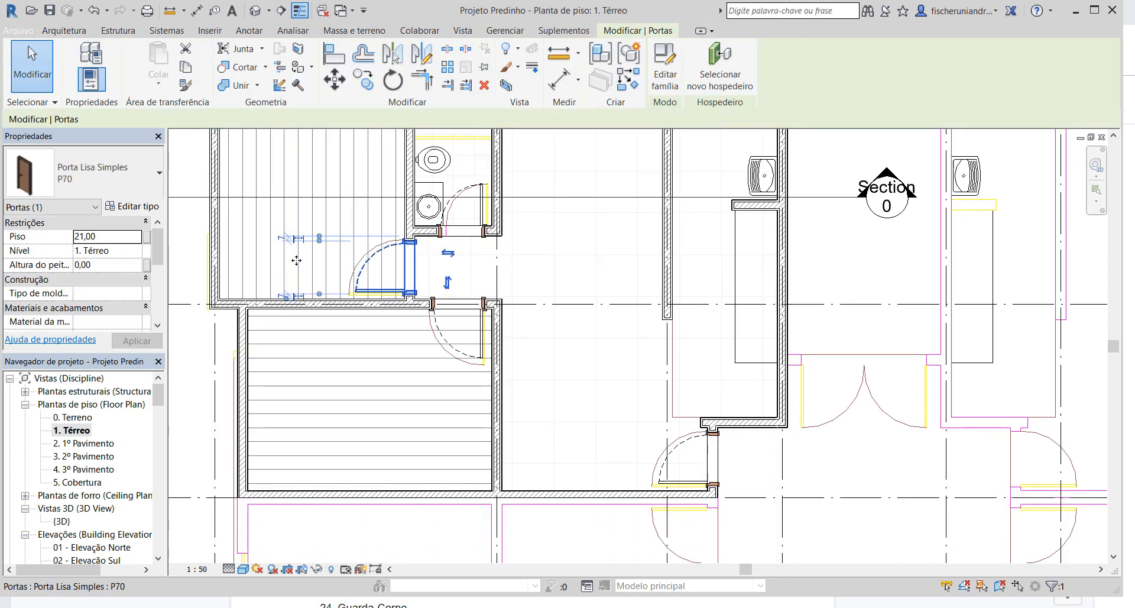
{"action": "left_click", "coordinate": [135, 207]}
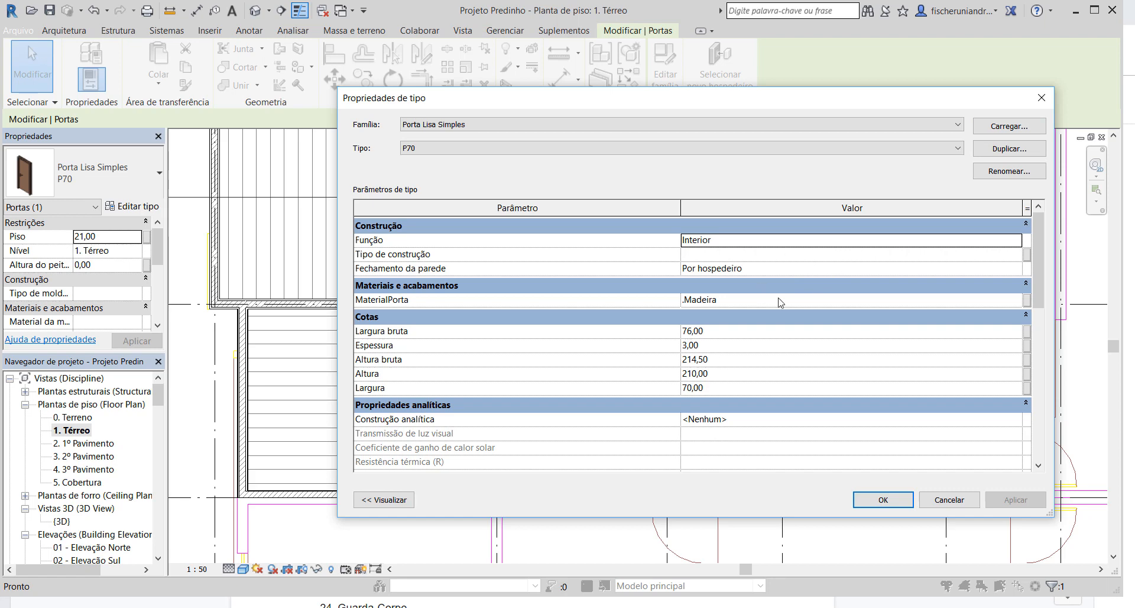
{"action": "left_click", "coordinate": [1028, 300]}
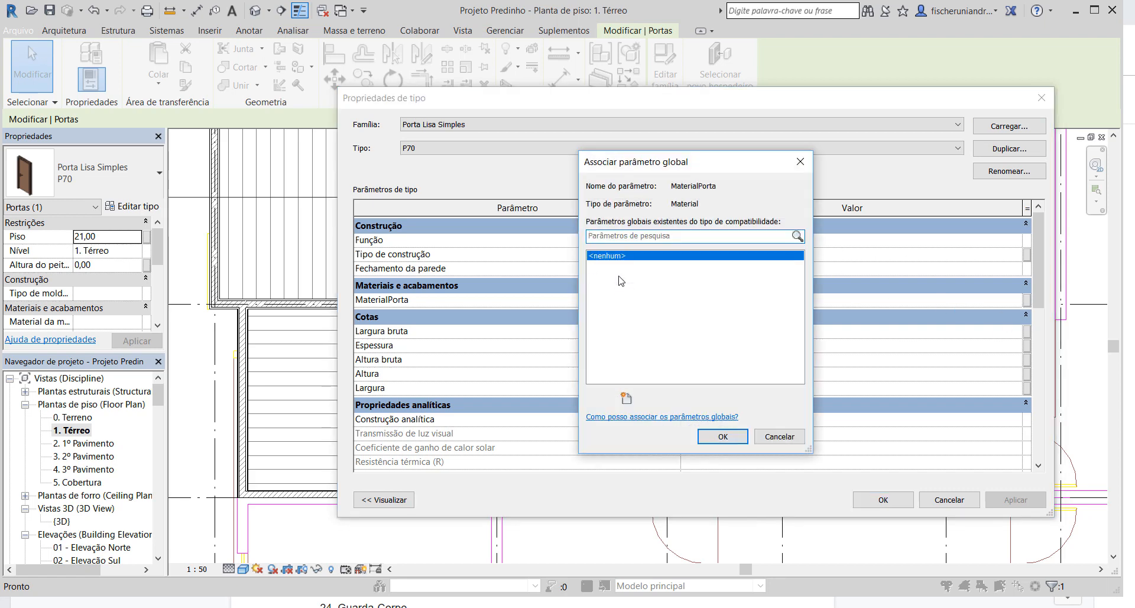
{"action": "left_click", "coordinate": [766, 438]}
{"action": "left_click", "coordinate": [760, 255]}
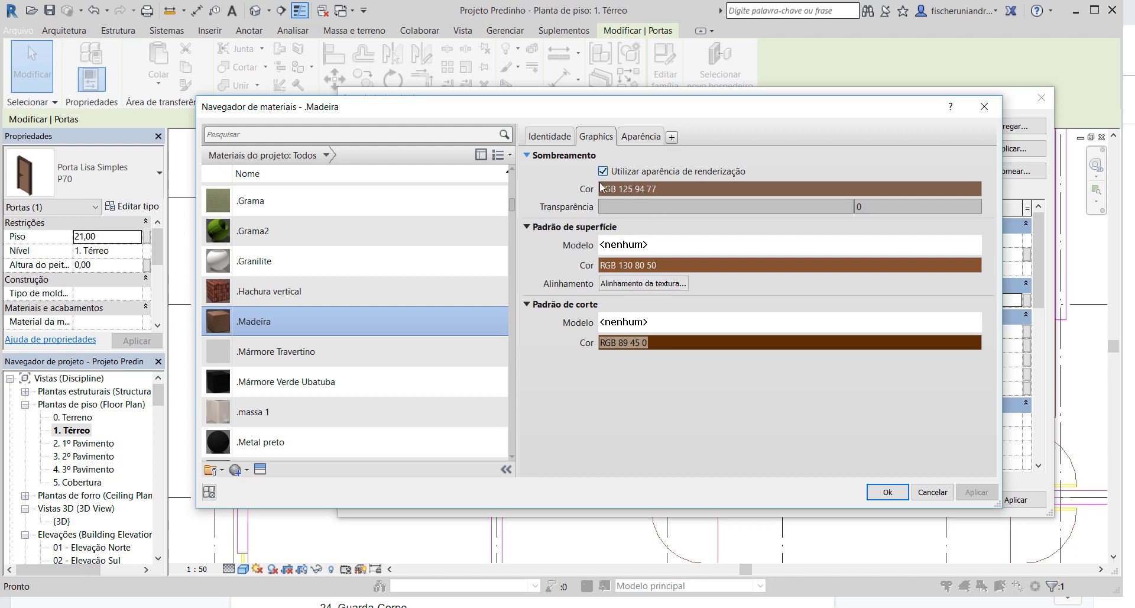
Turn off the .Madeira material's render appearance for shading and set the shading color to white, RGB 255 255 255.
{"action": "left_click", "coordinate": [603, 170]}
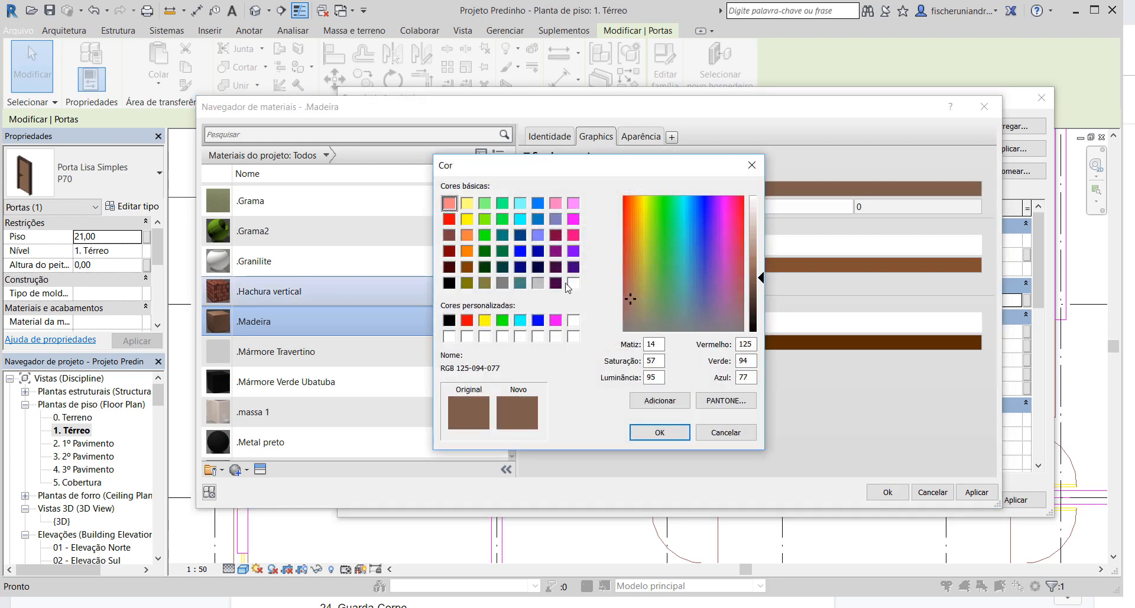
{"action": "left_click", "coordinate": [572, 283]}
{"action": "left_click", "coordinate": [660, 432]}
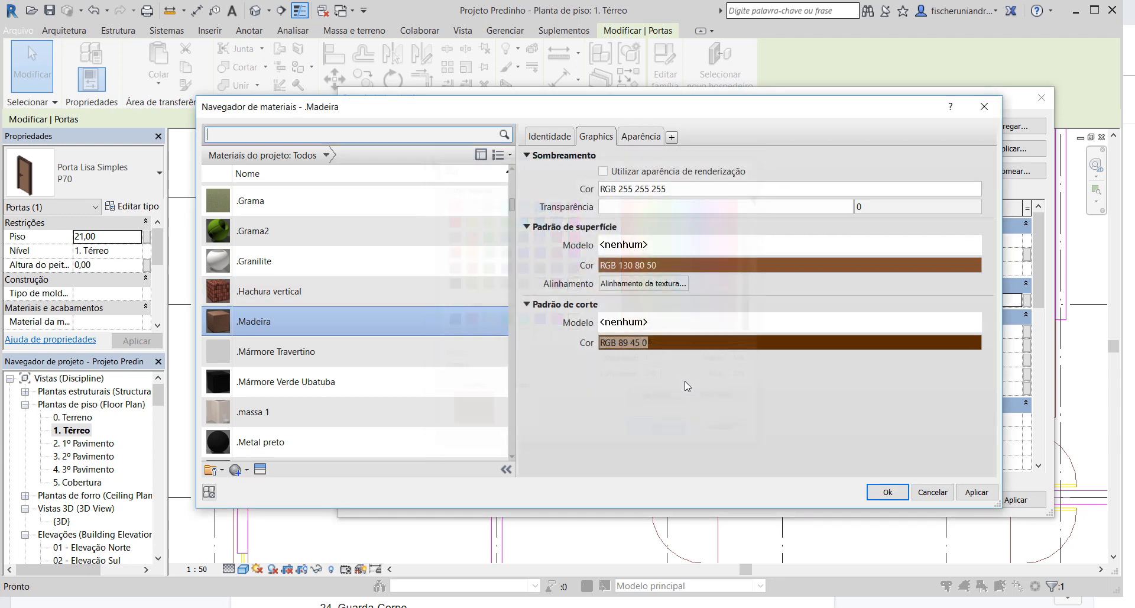
Set the .Madeira material's cut pattern color to white and accept the material and P70 door type changes.
{"action": "left_click", "coordinate": [661, 343]}
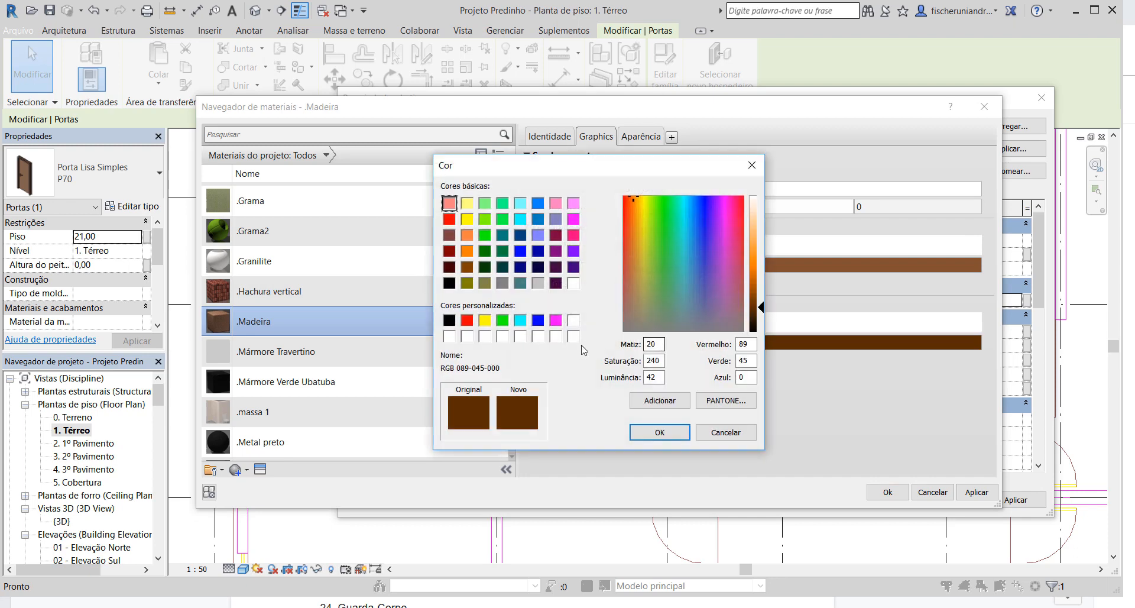
{"action": "left_click", "coordinate": [572, 283]}
{"action": "left_click", "coordinate": [657, 433]}
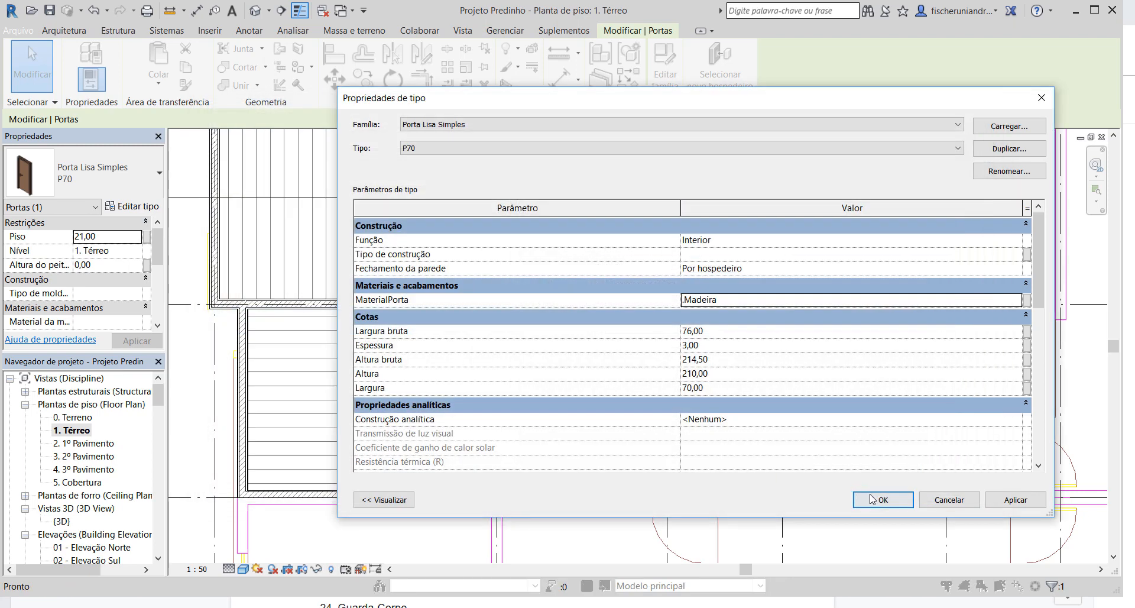
{"action": "left_click", "coordinate": [870, 496]}
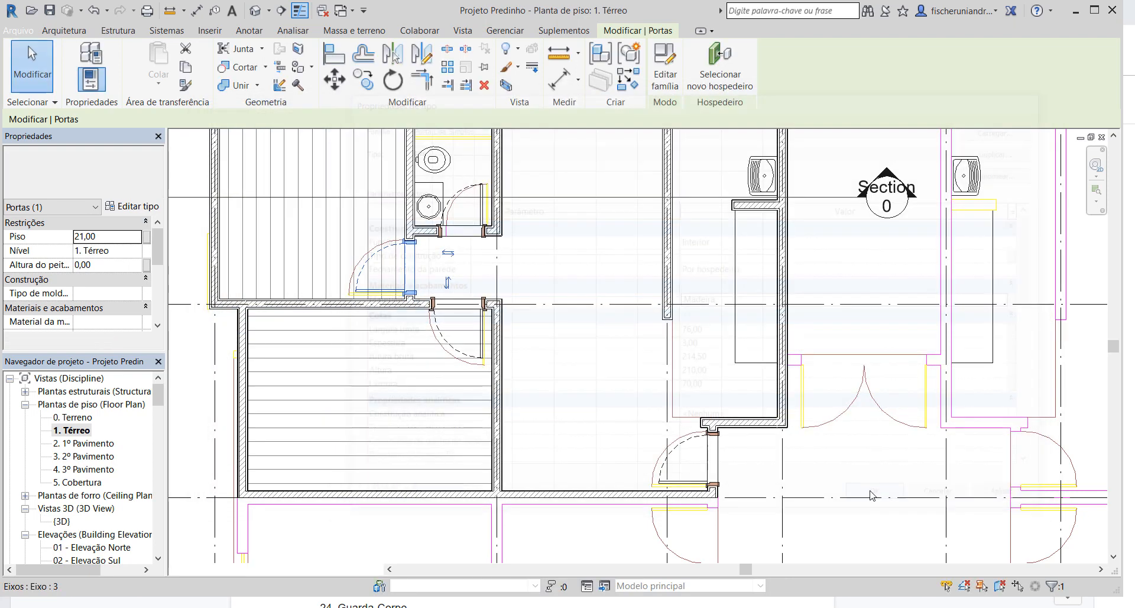
{"action": "left_click", "coordinate": [591, 258]}
{"action": "key", "text": "Escape"}
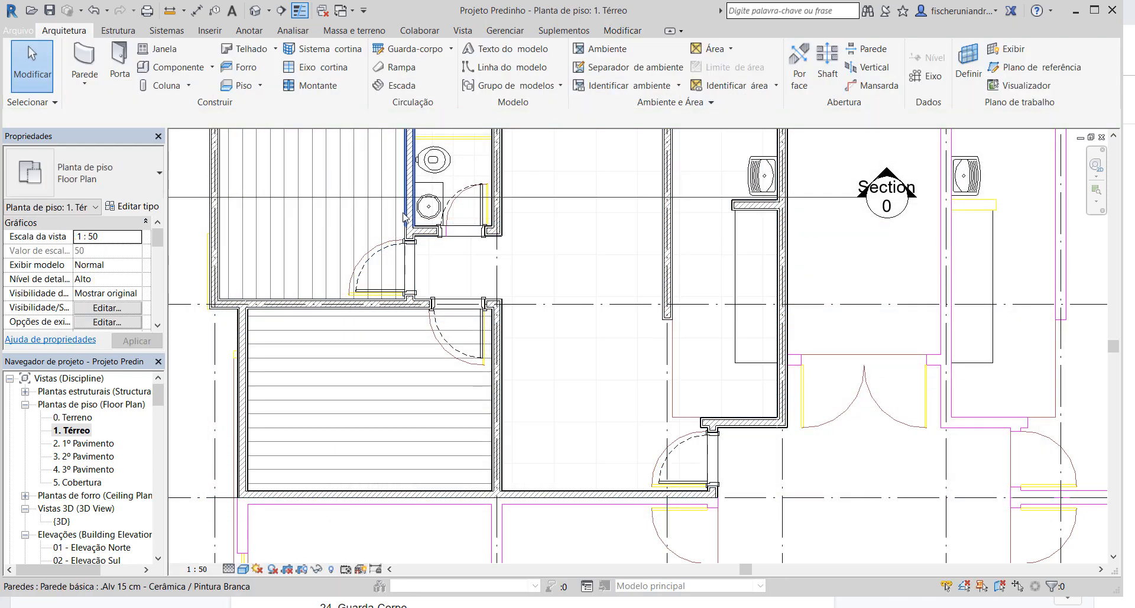
Review the placed doors in the ground-floor plan, then examine the base of the bedroom door in the 3D view.
{"action": "scroll", "coordinate": [404, 218], "scroll_direction": "up", "scroll_amount": 3}
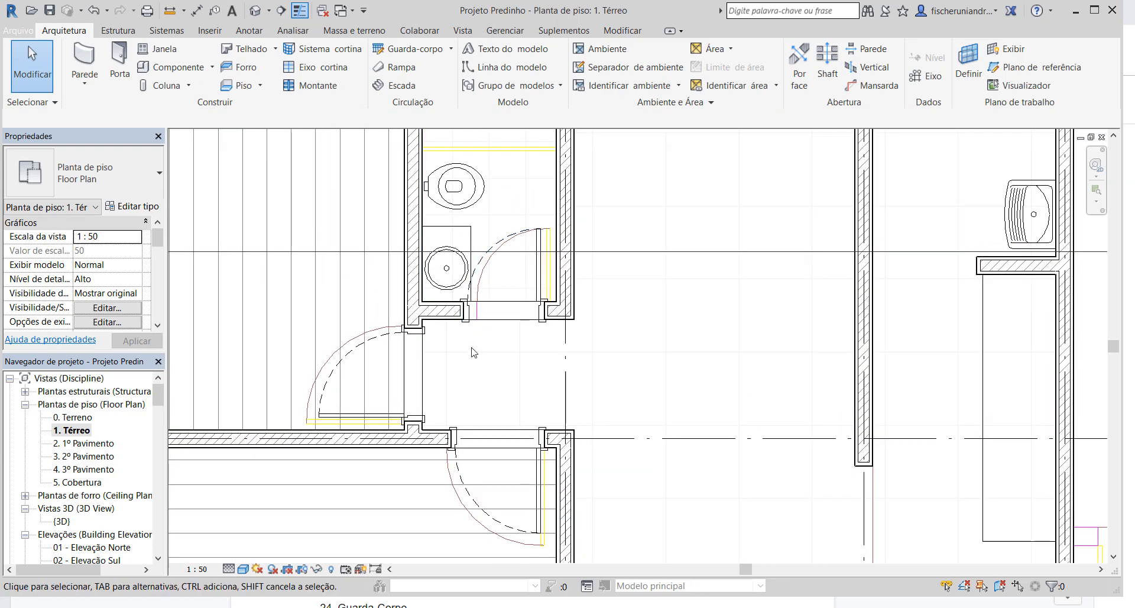
{"action": "scroll", "coordinate": [510, 348], "scroll_direction": "down", "scroll_amount": 2}
{"action": "scroll", "coordinate": [511, 348], "scroll_direction": "down", "scroll_amount": 3}
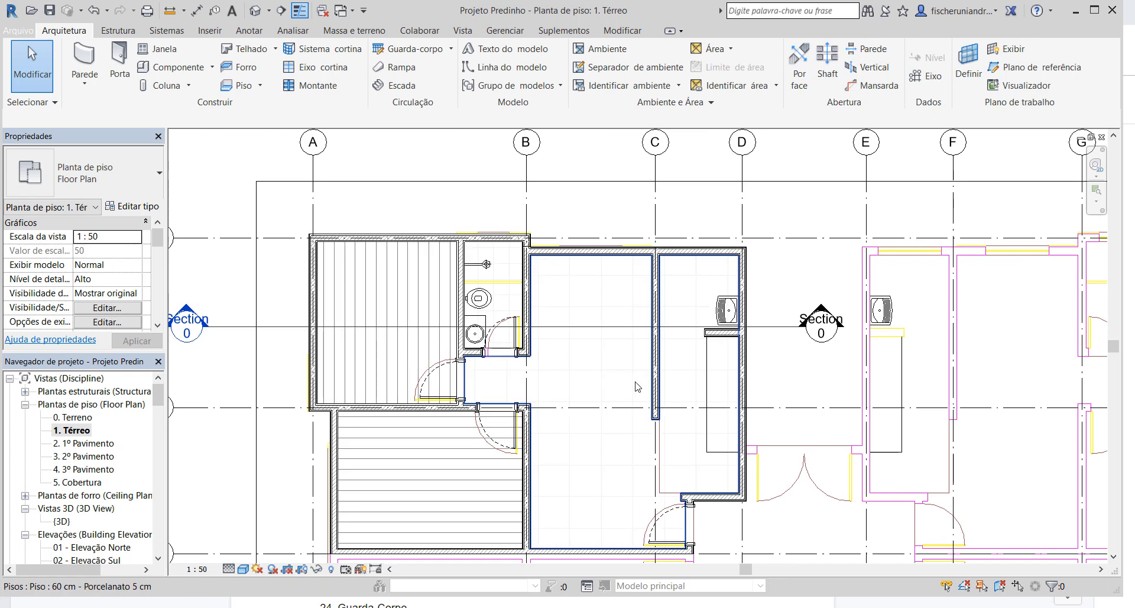
{"action": "middle_click_drag", "start_coordinate": [693, 509], "coordinate": [700, 462]}
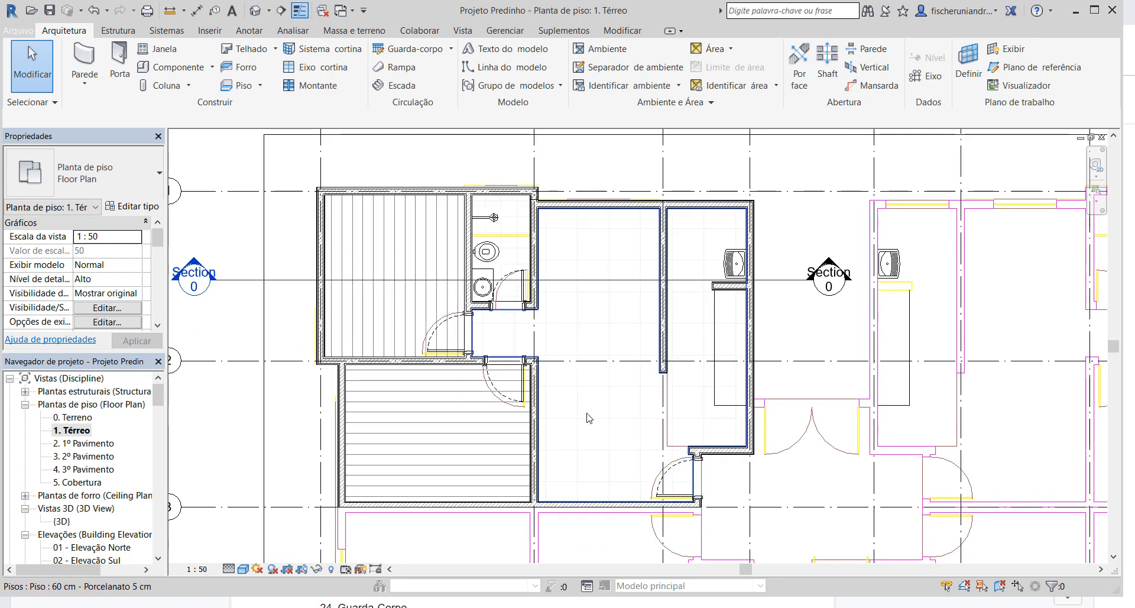
{"action": "left_click", "coordinate": [522, 287]}
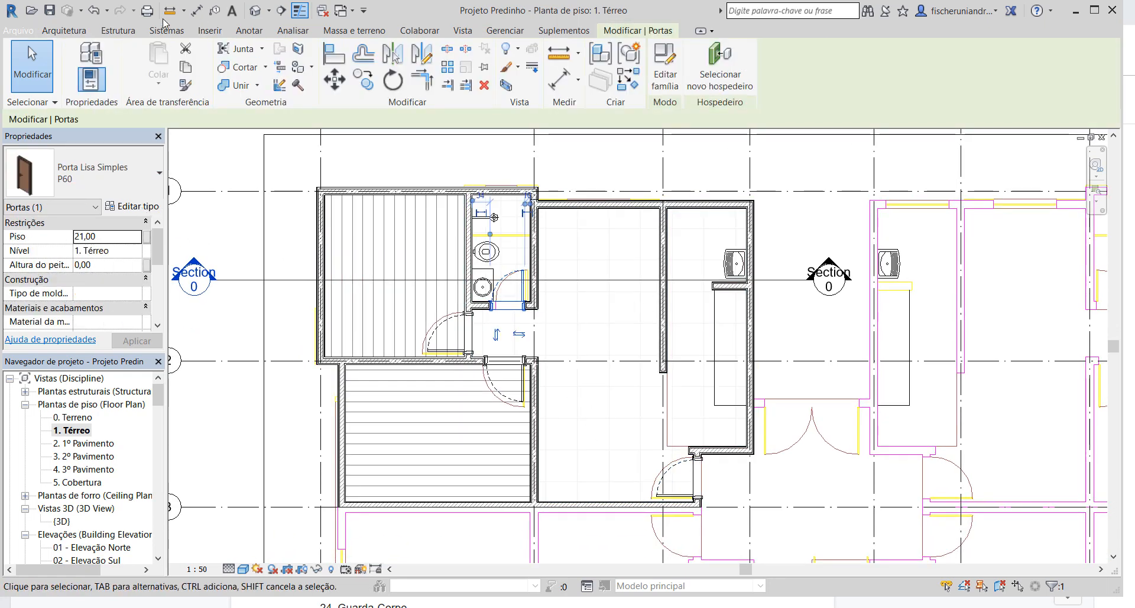
{"action": "left_click", "coordinate": [256, 13]}
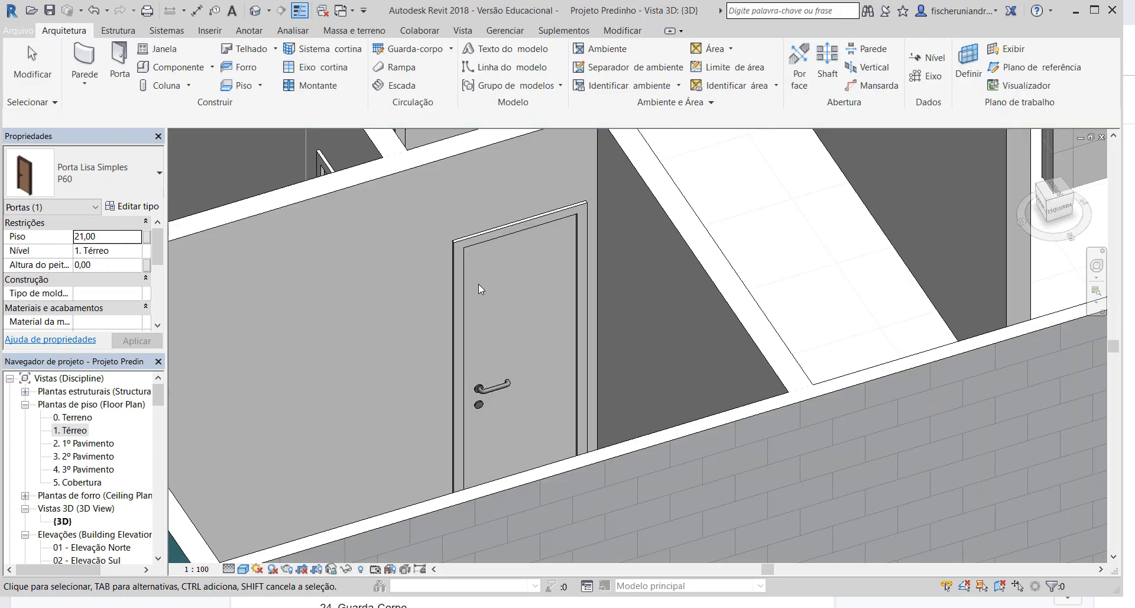
{"action": "scroll", "coordinate": [480, 284], "scroll_direction": "down", "scroll_amount": 3}
{"action": "middle_click_drag", "start_coordinate": [560, 294], "coordinate": [538, 430], "text": "shift"}
{"action": "scroll", "coordinate": [538, 430], "scroll_direction": "up", "scroll_amount": 6}
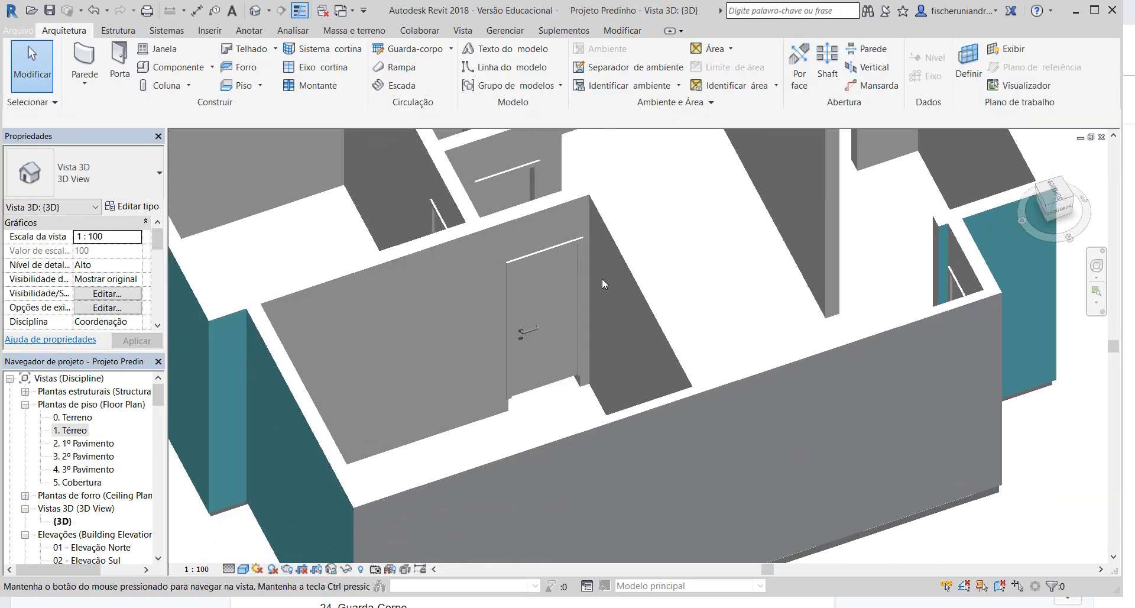
{"action": "scroll", "coordinate": [573, 324], "scroll_direction": "down", "scroll_amount": 2}
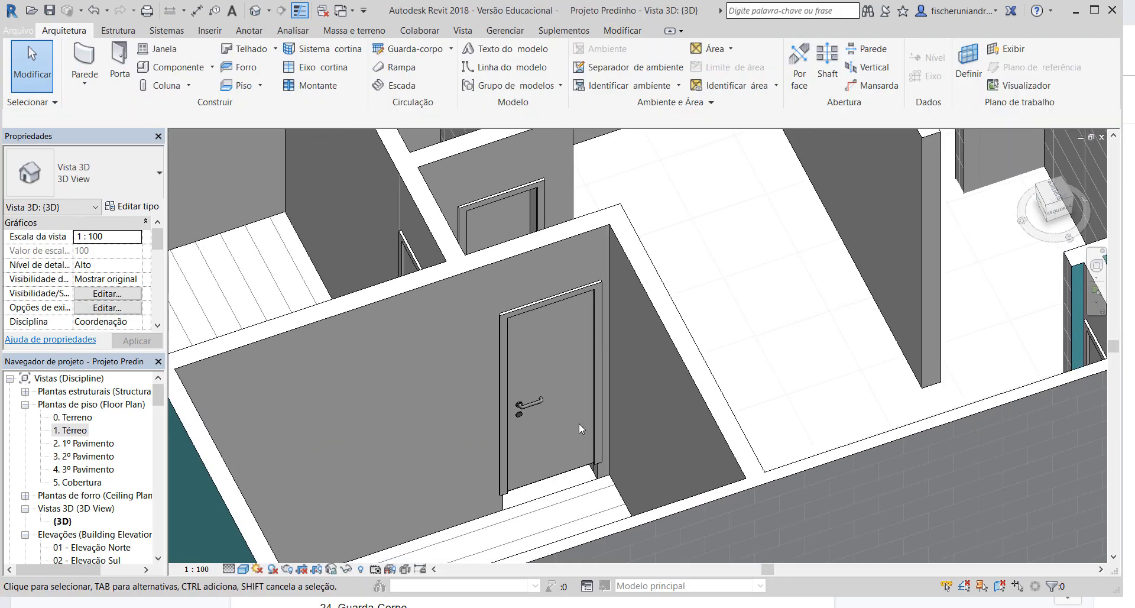
Select all four apartment doors in the 3D view and set their Piso parameter to 0,00.
{"action": "left_click", "coordinate": [575, 482]}
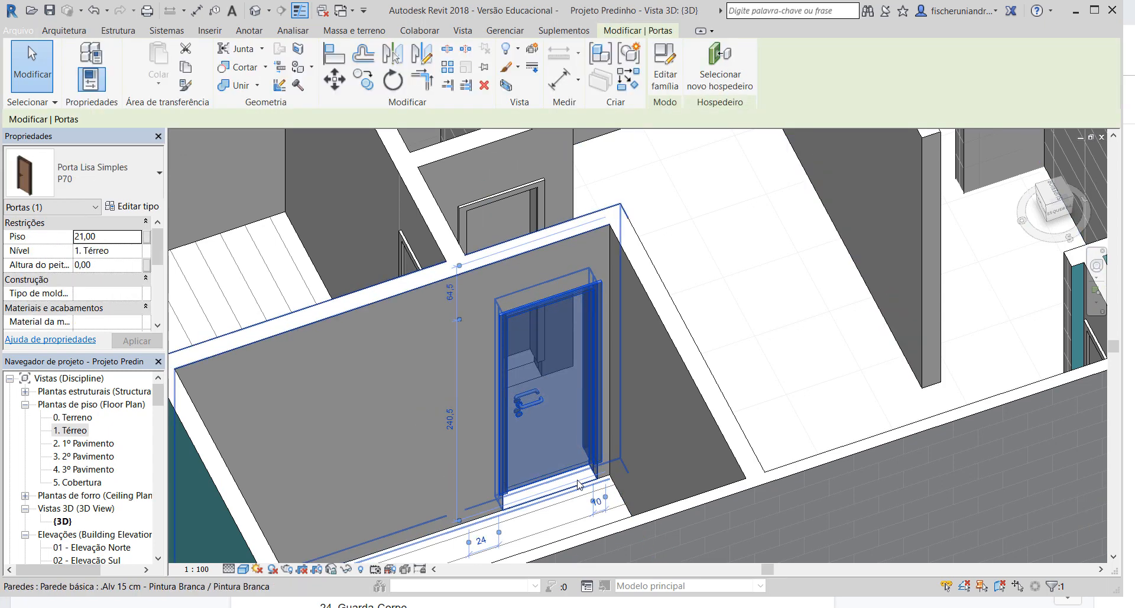
{"action": "middle_click_drag", "start_coordinate": [562, 366], "coordinate": [630, 365], "text": "shift"}
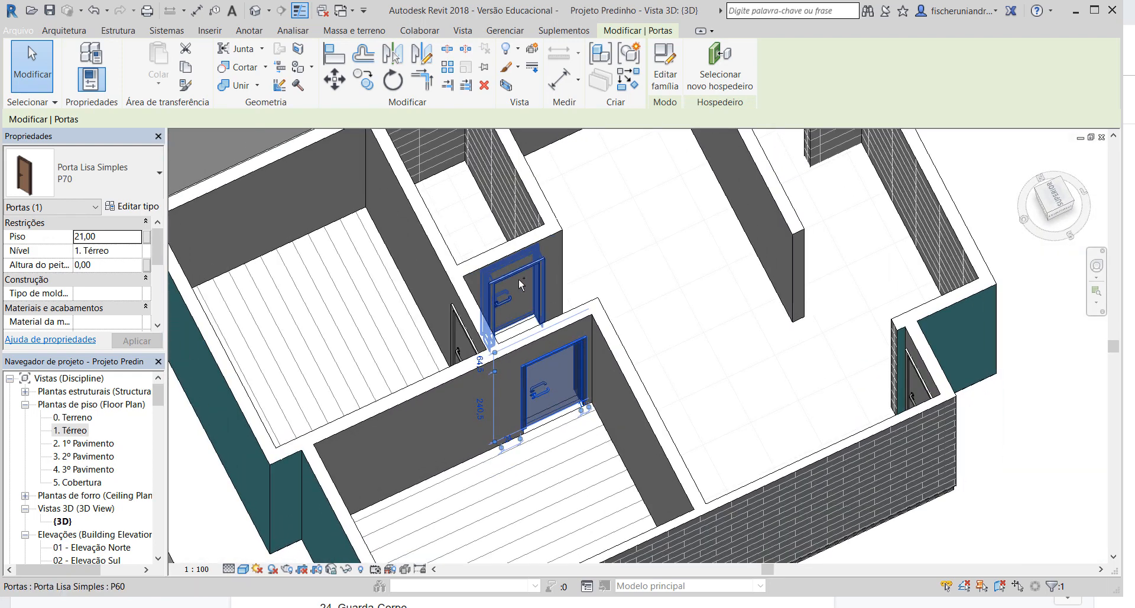
{"action": "left_click", "coordinate": [520, 278], "text": "ctrl"}
{"action": "left_click", "coordinate": [465, 336], "text": "ctrl"}
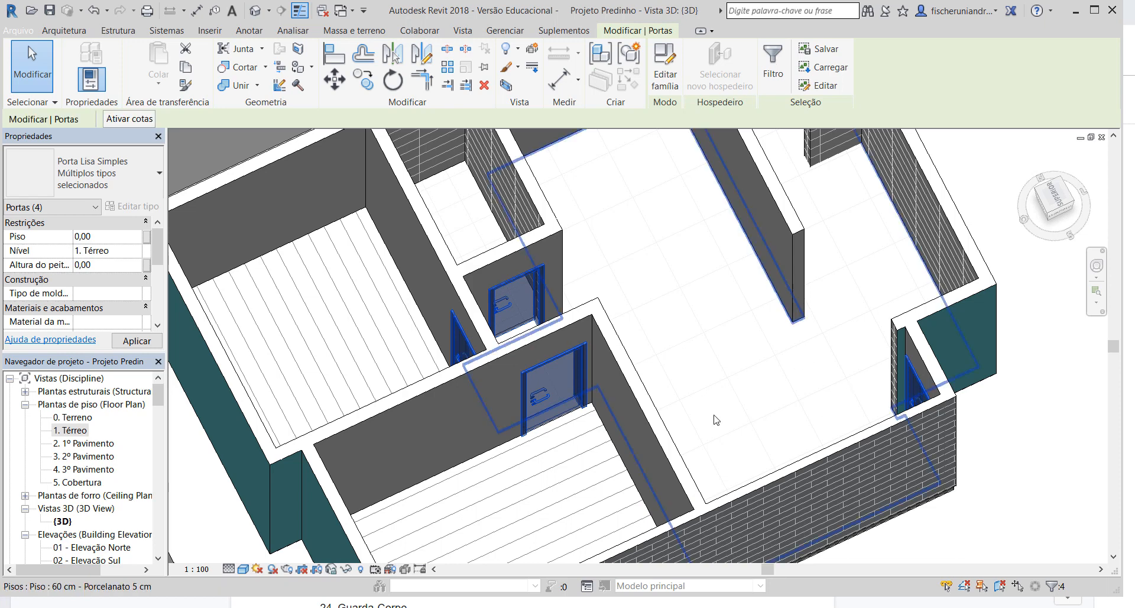
{"action": "scroll", "coordinate": [426, 360], "scroll_direction": "up", "scroll_amount": 3}
{"action": "key", "text": "Escape"}
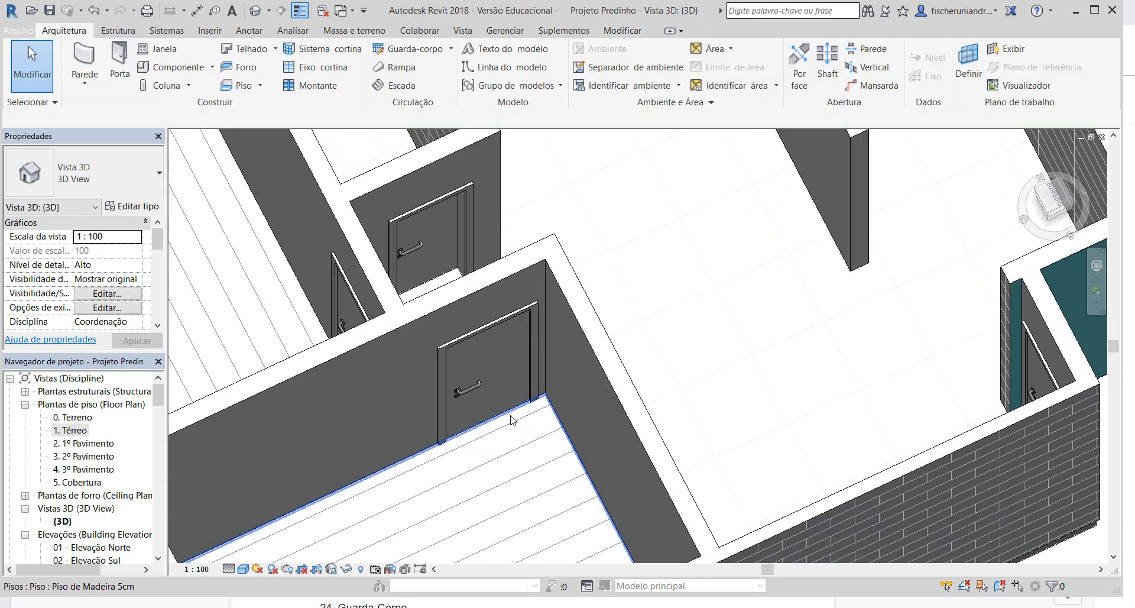
Examine the interior doors and the apartment's entrance door from several sides in the 3D view, checking how they meet the floor.
{"action": "middle_click_drag", "start_coordinate": [469, 443], "coordinate": [666, 423], "text": "shift"}
{"action": "middle_click_drag", "start_coordinate": [431, 456], "coordinate": [551, 449], "text": "shift"}
{"action": "scroll", "coordinate": [471, 349], "scroll_direction": "up", "scroll_amount": 5}
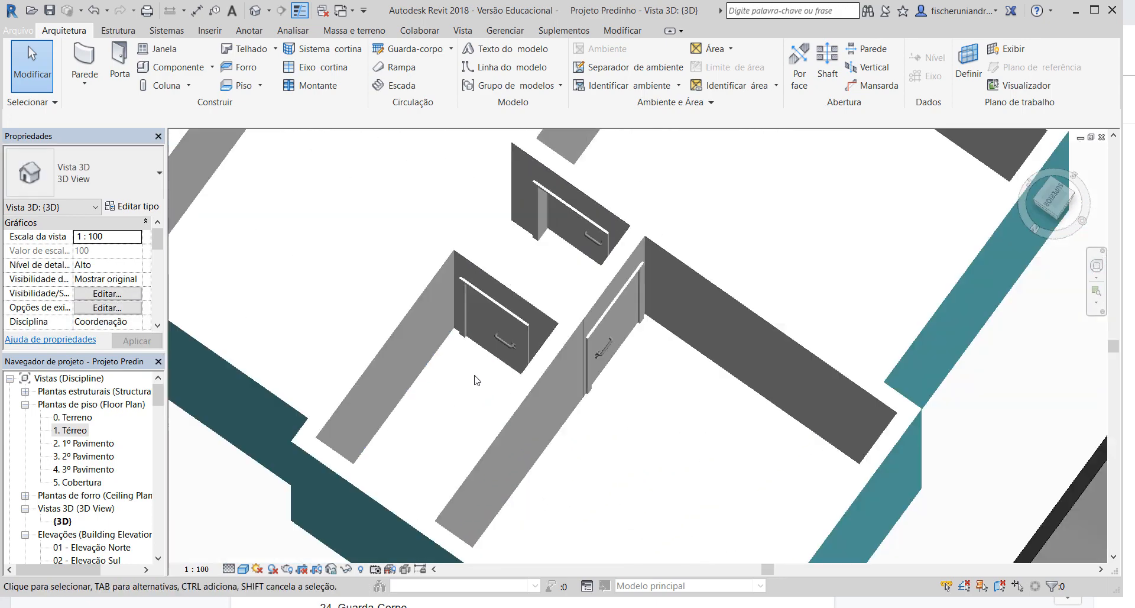
{"action": "middle_click_drag", "start_coordinate": [477, 380], "coordinate": [371, 371], "text": "shift"}
{"action": "scroll", "coordinate": [371, 371], "scroll_direction": "up", "scroll_amount": 5}
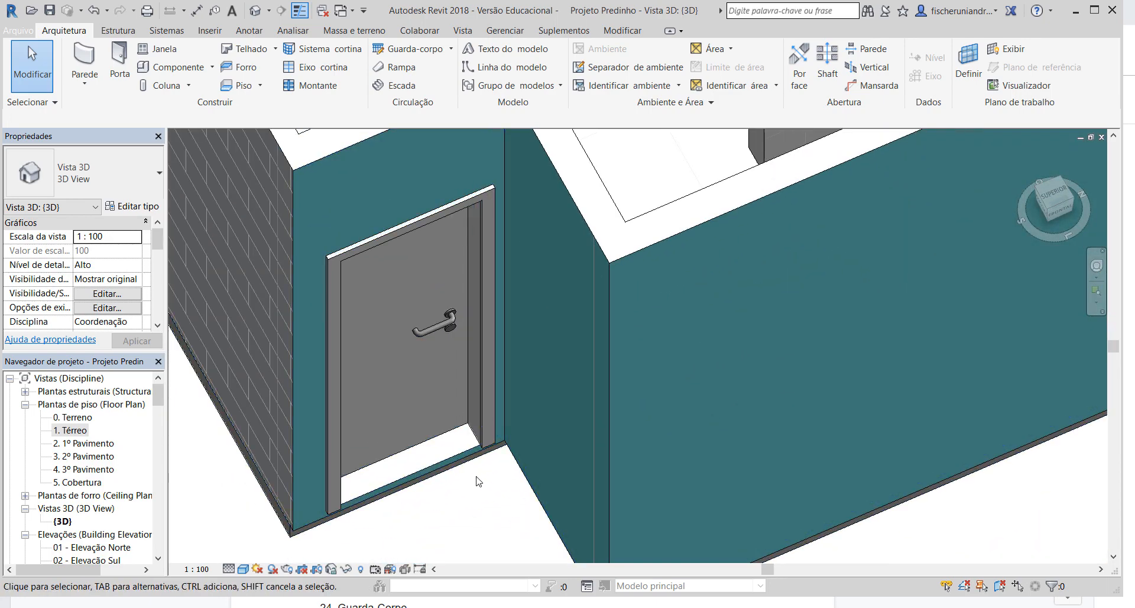
{"action": "scroll", "coordinate": [414, 426], "scroll_direction": "down", "scroll_amount": 5}
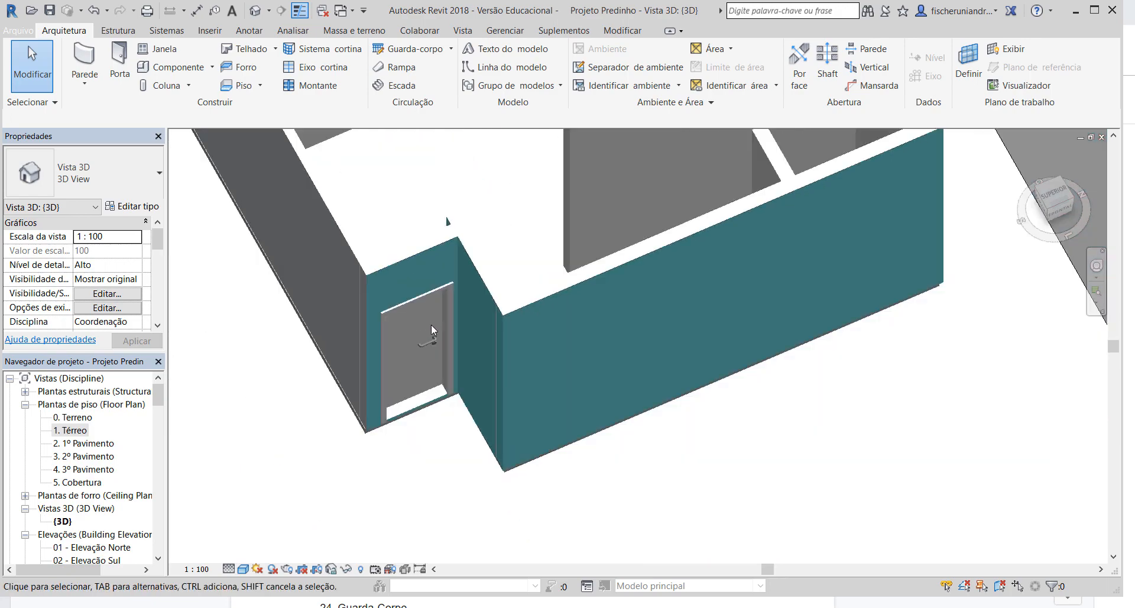
{"action": "scroll", "coordinate": [435, 249], "scroll_direction": "up", "scroll_amount": 1}
{"action": "middle_click_drag", "start_coordinate": [434, 248], "coordinate": [550, 354], "text": "shift"}
{"action": "scroll", "coordinate": [524, 223], "scroll_direction": "up", "scroll_amount": 5}
{"action": "scroll", "coordinate": [530, 310], "scroll_direction": "down", "scroll_amount": 2}
{"action": "scroll", "coordinate": [533, 319], "scroll_direction": "down", "scroll_amount": 1}
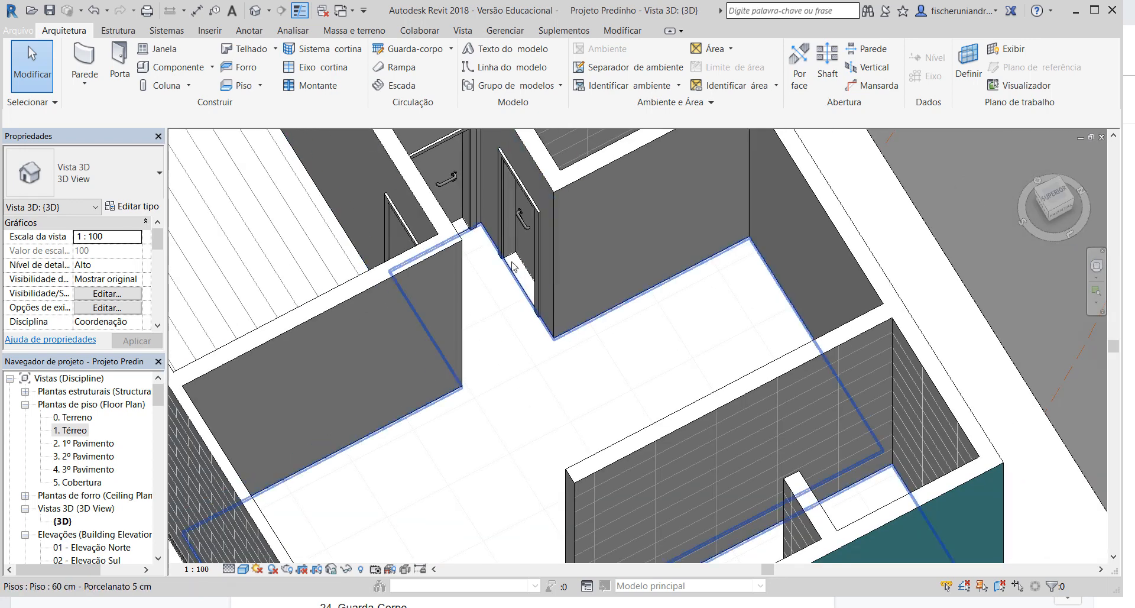
{"action": "scroll", "coordinate": [503, 273], "scroll_direction": "down", "scroll_amount": 3}
In the 1. Térreo plan, shift the Section 0 line to cut through the hallway bedroom door and open its section view.
{"action": "double_click", "coordinate": [71, 429]}
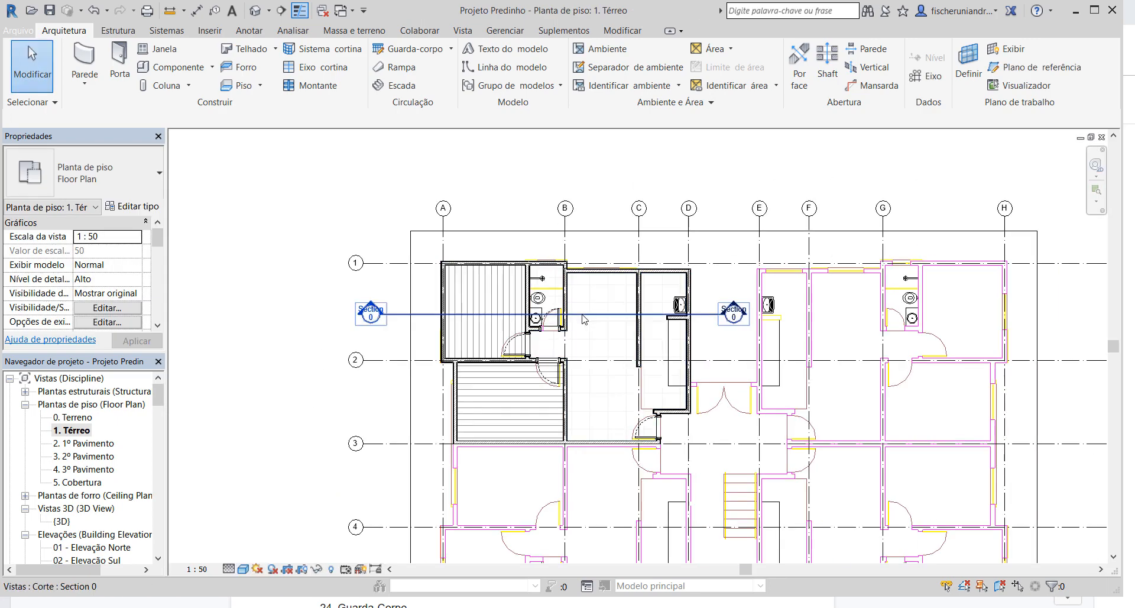
{"action": "left_click", "coordinate": [589, 327]}
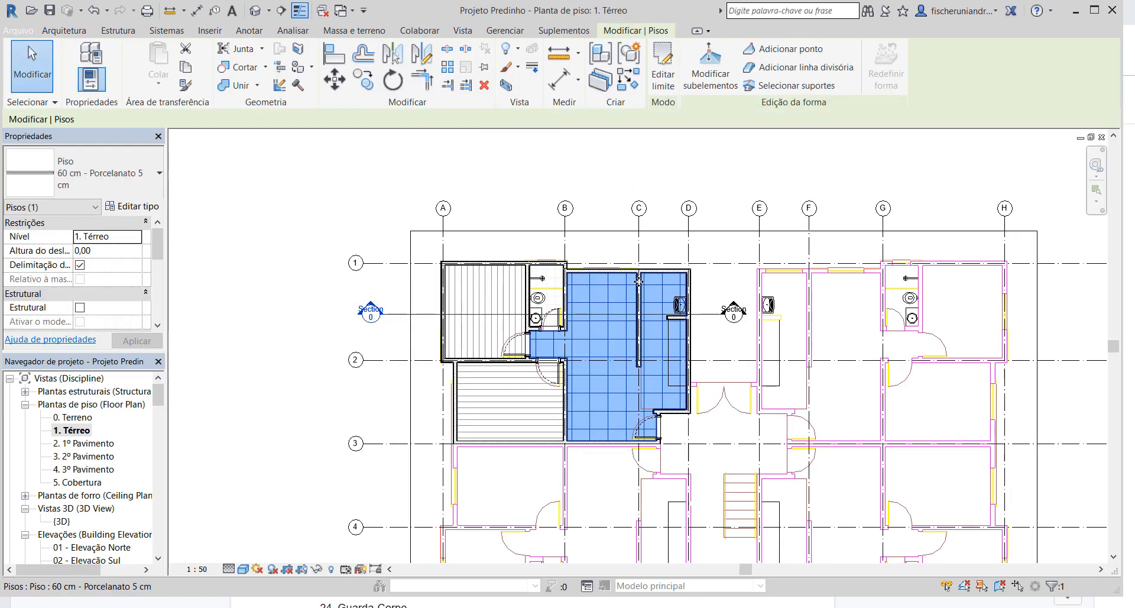
{"action": "left_click", "coordinate": [307, 251]}
{"action": "left_click", "coordinate": [399, 316]}
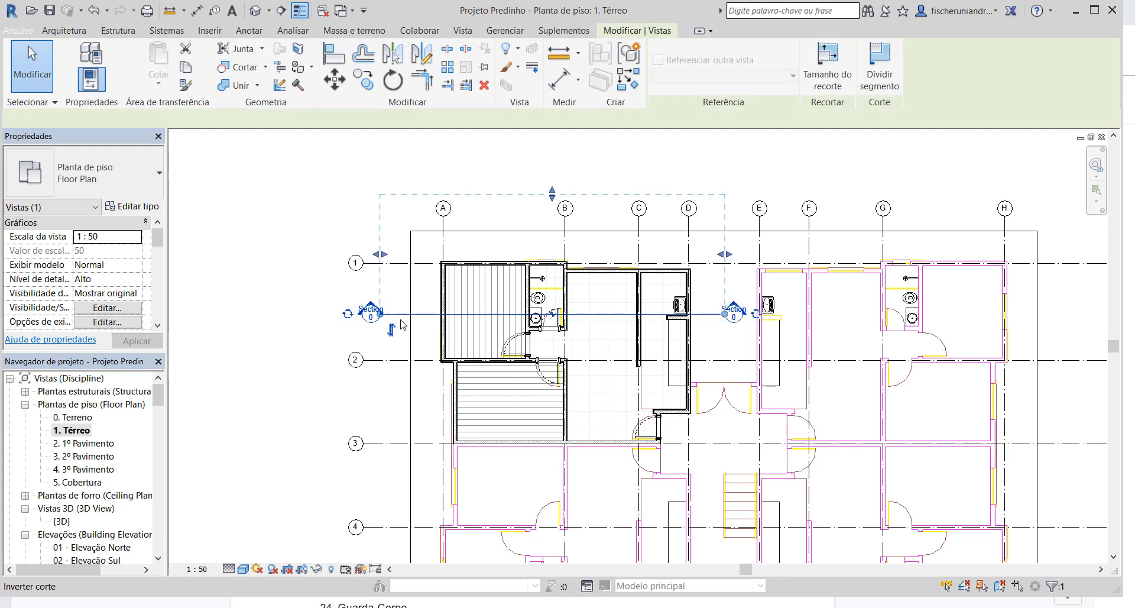
{"action": "left_click_drag", "start_coordinate": [397, 330], "coordinate": [402, 358]}
{"action": "left_click", "coordinate": [324, 216]}
{"action": "double_click", "coordinate": [377, 337]}
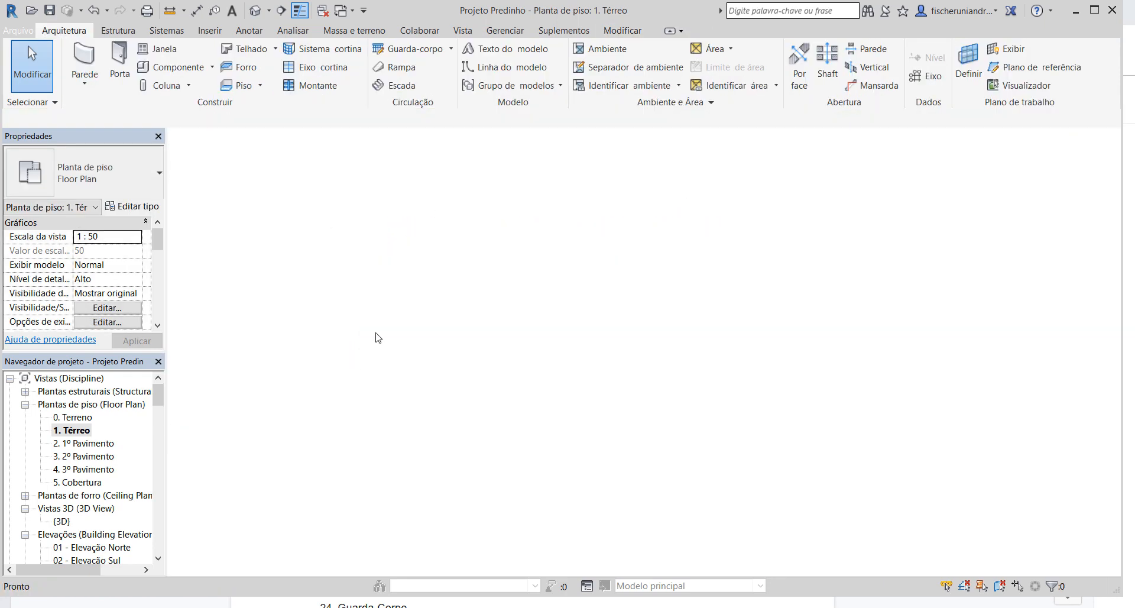
Examine how the cut P70 door's base meets the floor layers in the Section 0 view.
{"action": "scroll", "coordinate": [628, 369], "scroll_direction": "up", "scroll_amount": 5}
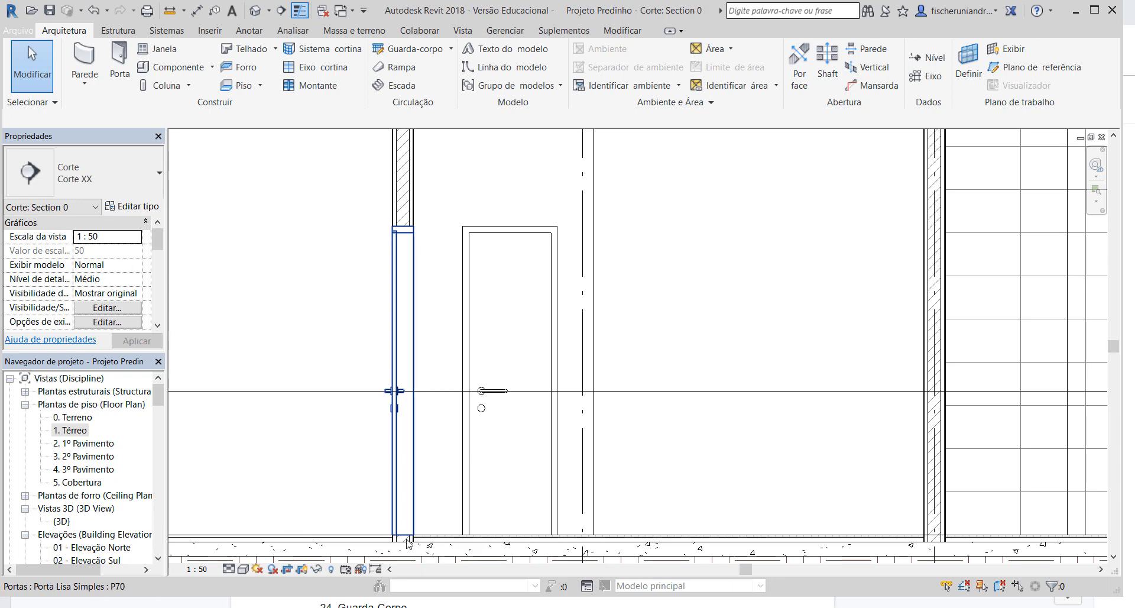
{"action": "scroll", "coordinate": [433, 466], "scroll_direction": "up", "scroll_amount": 5}
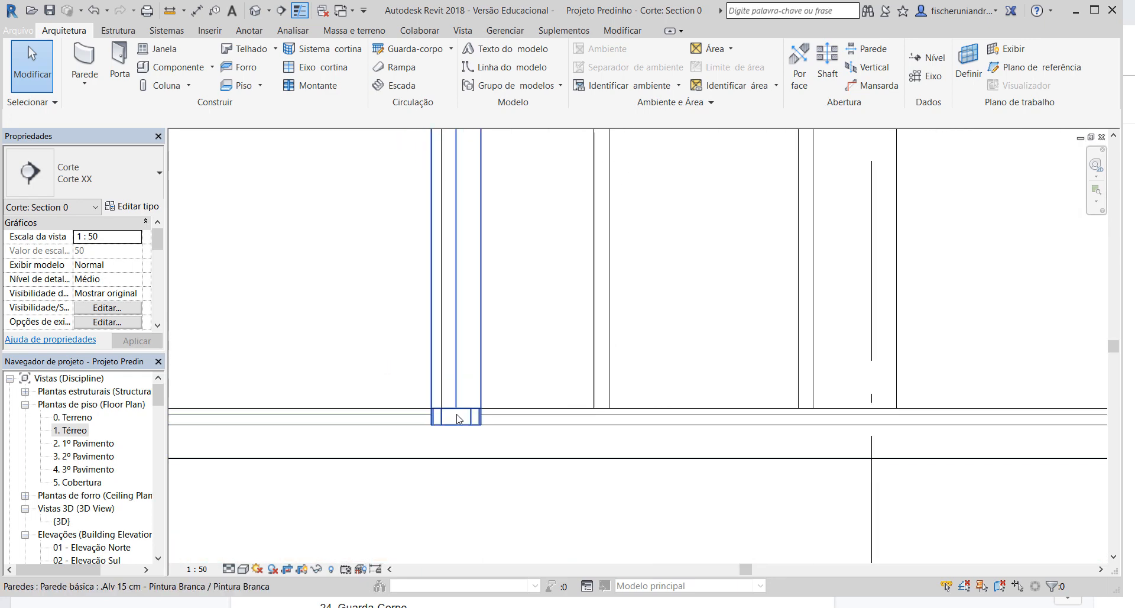
{"action": "scroll", "coordinate": [465, 420], "scroll_direction": "down", "scroll_amount": 3}
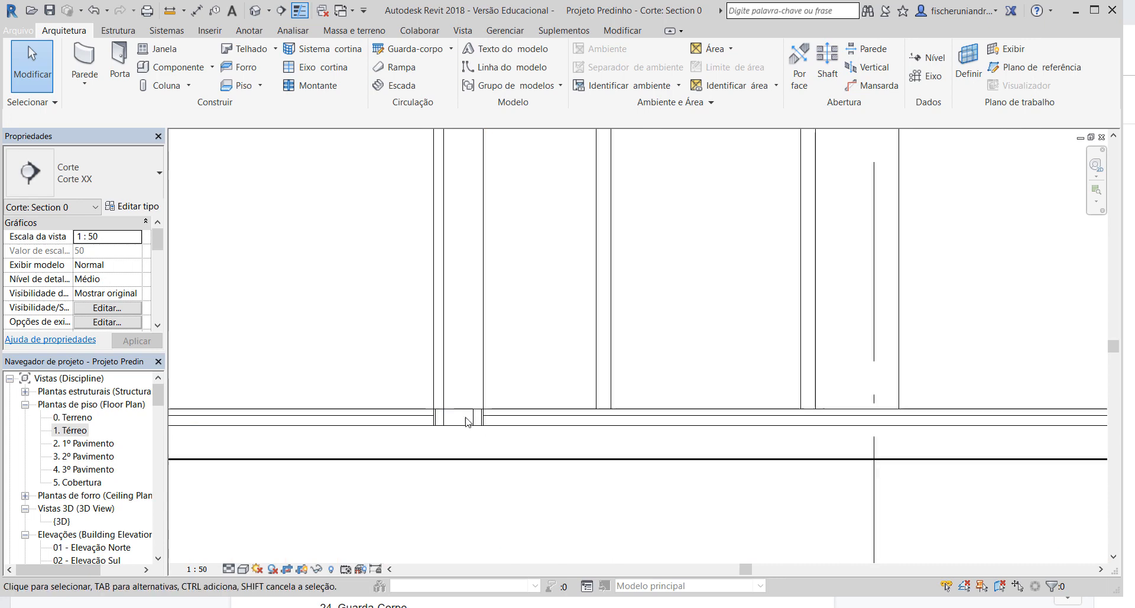
{"action": "scroll", "coordinate": [454, 395], "scroll_direction": "down", "scroll_amount": 2}
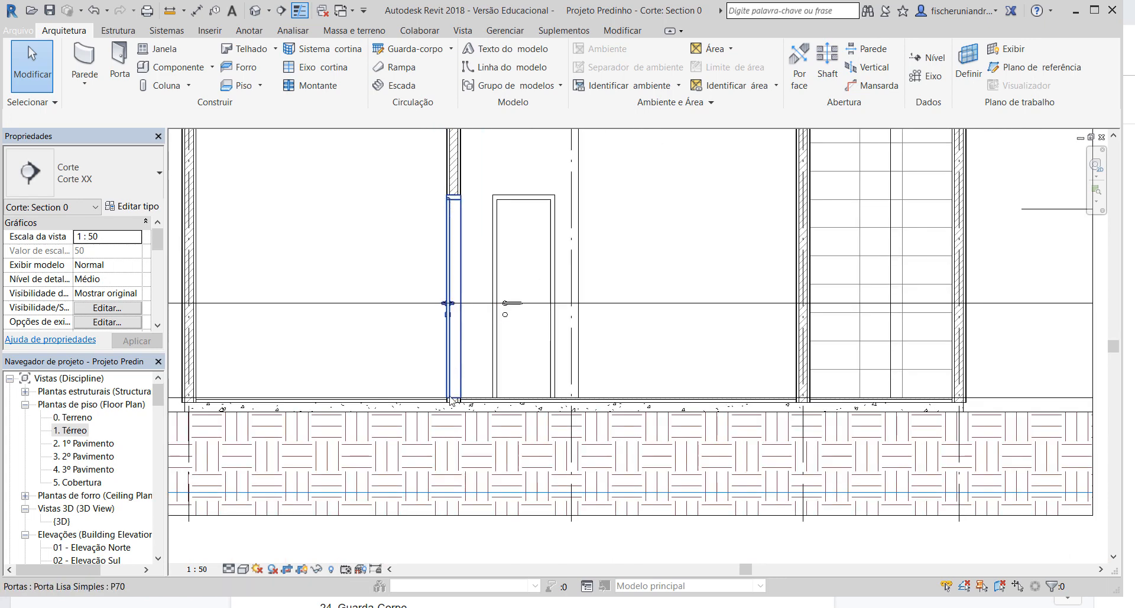
{"action": "scroll", "coordinate": [451, 278], "scroll_direction": "up", "scroll_amount": 2}
{"action": "scroll", "coordinate": [473, 314], "scroll_direction": "down", "scroll_amount": 4}
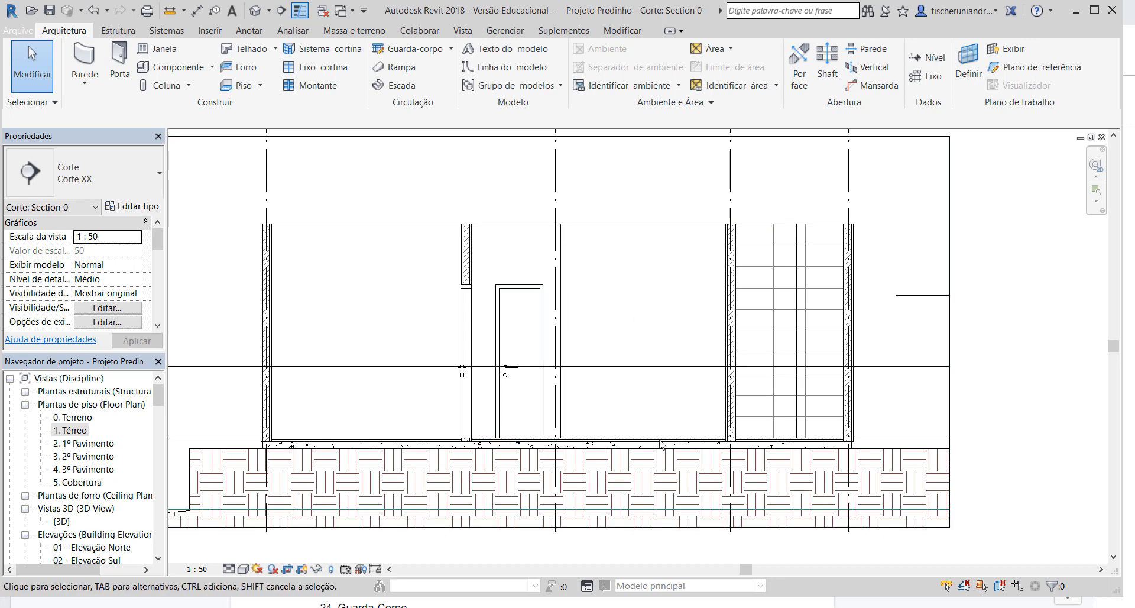
{"action": "left_click", "coordinate": [994, 607]}
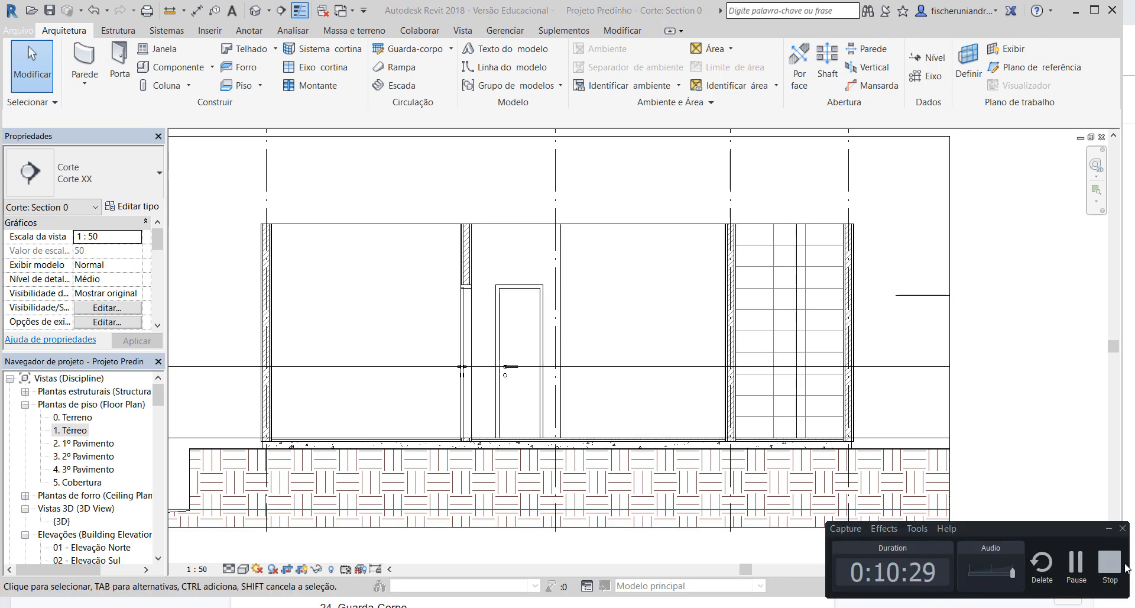
{"action": "left_click", "coordinate": [1110, 564]}
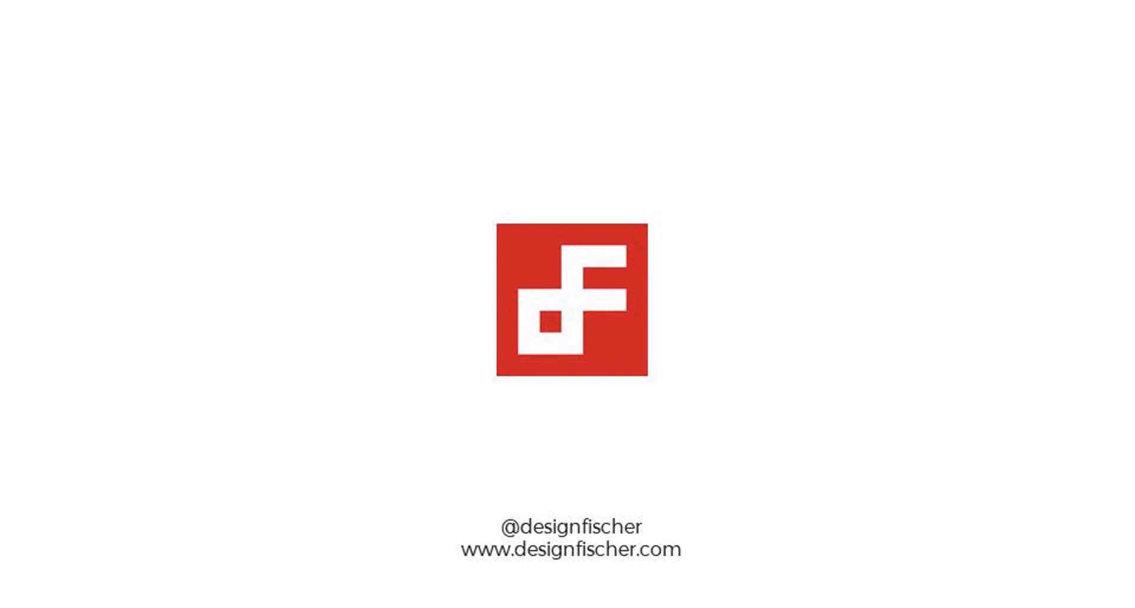